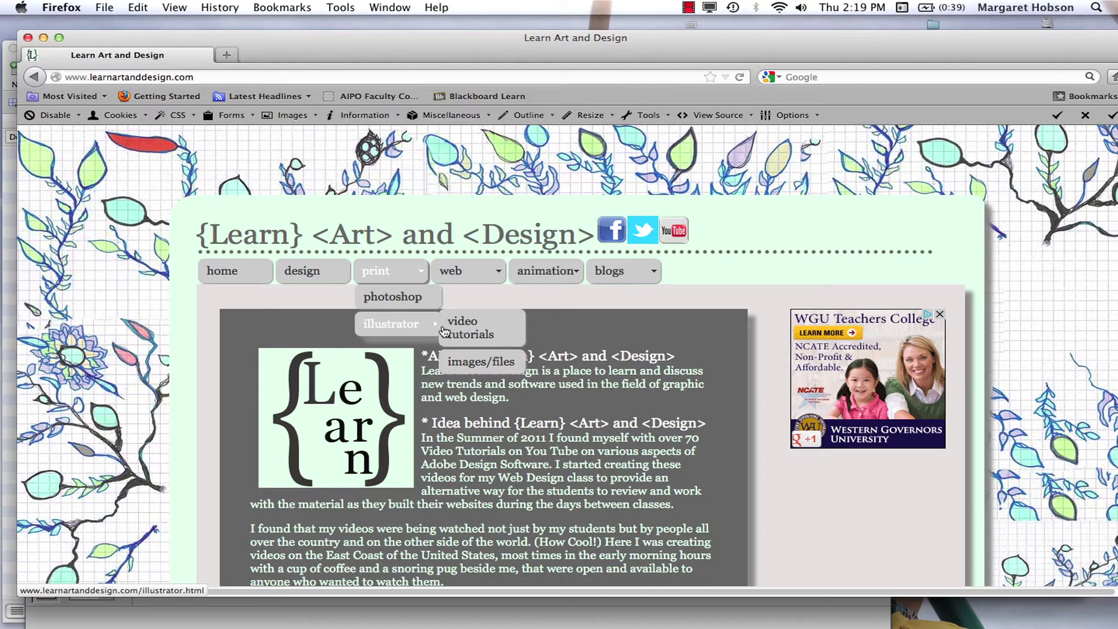
Step: Open the Learn Art and Design Illustrator images/files page (ill_images.html) with the gradient sphere preview
{"action": "left_click", "coordinate": [475, 361]}
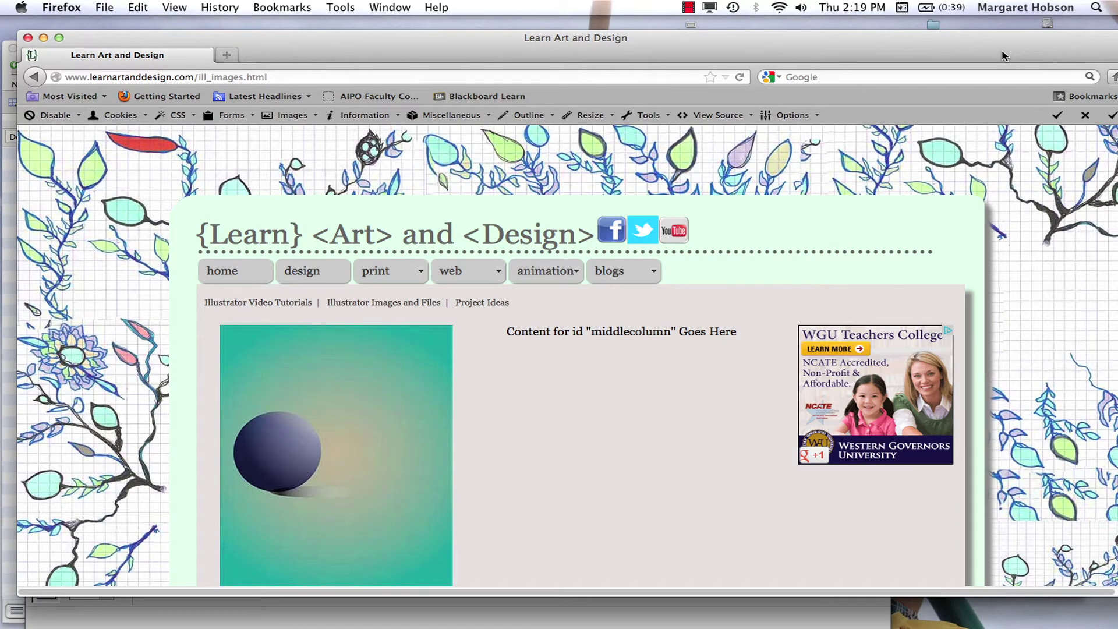
Step: Download the Ball with Shadow files and open ballwithshadow(2).pdf from the Downloads list
{"action": "left_click_drag", "start_coordinate": [1003, 55], "coordinate": [965, 40]}
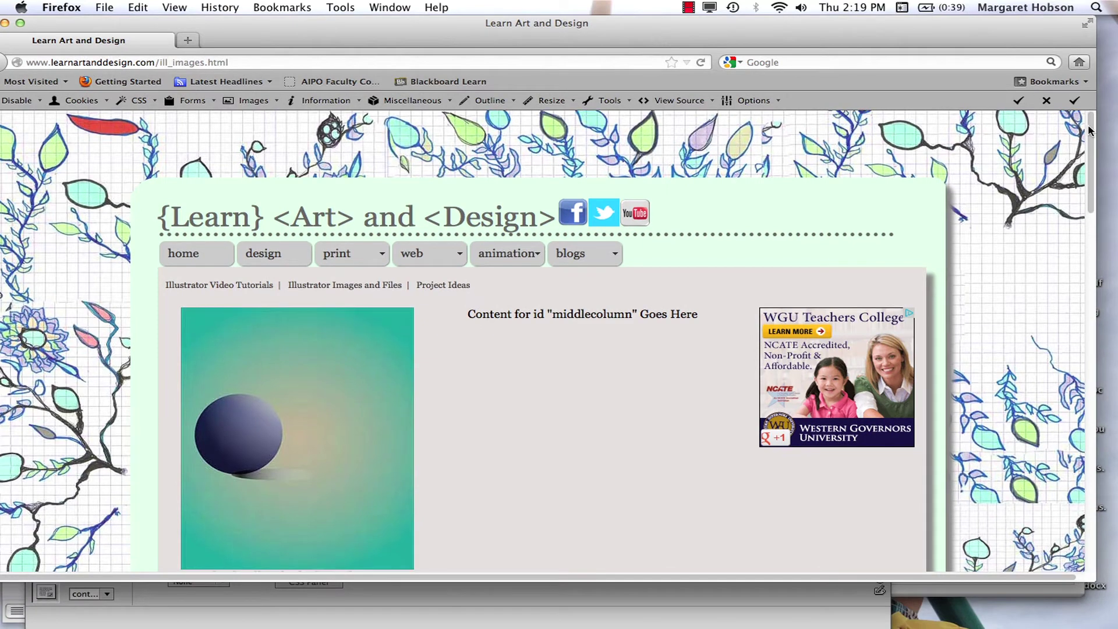
{"action": "left_click_drag", "start_coordinate": [1090, 131], "coordinate": [1090, 172]}
{"action": "left_click", "coordinate": [323, 396]}
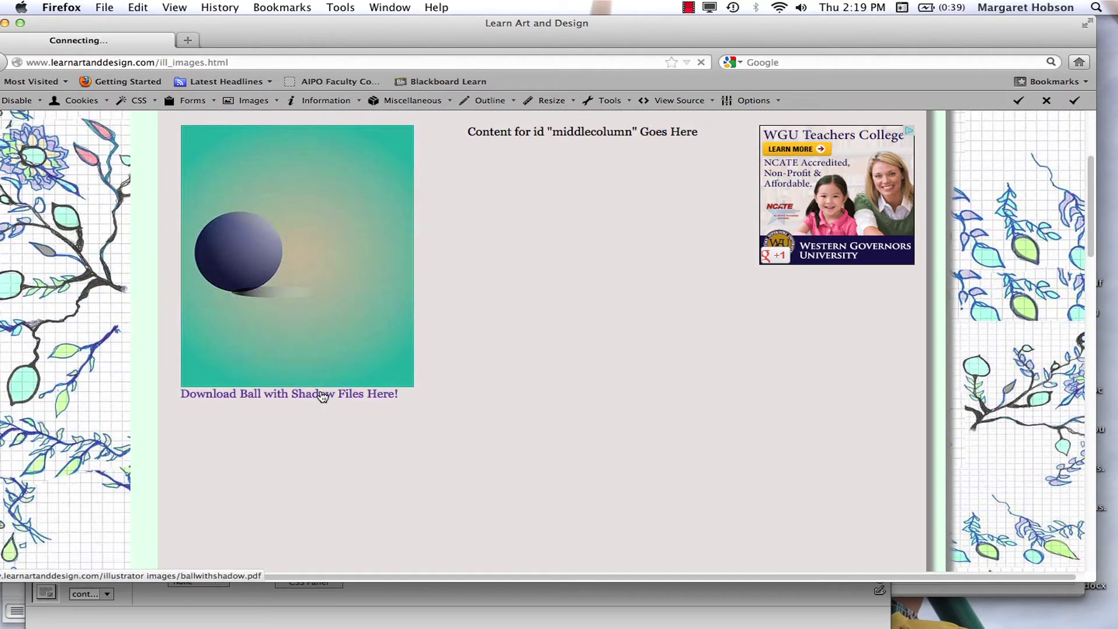
{"action": "left_click", "coordinate": [358, 261]}
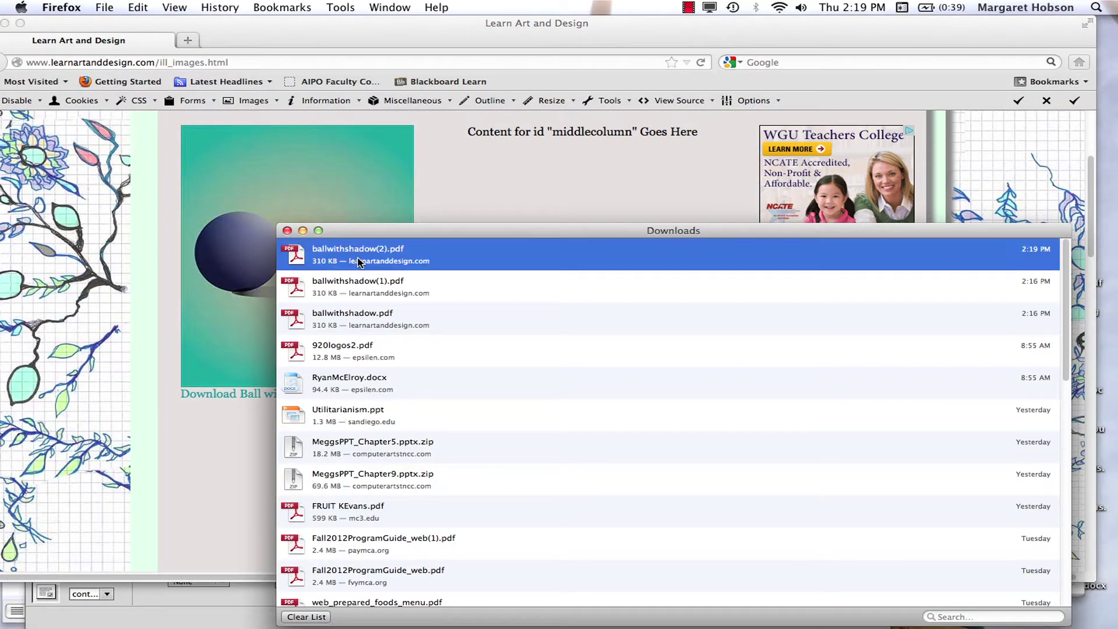
{"action": "double_click", "coordinate": [358, 261]}
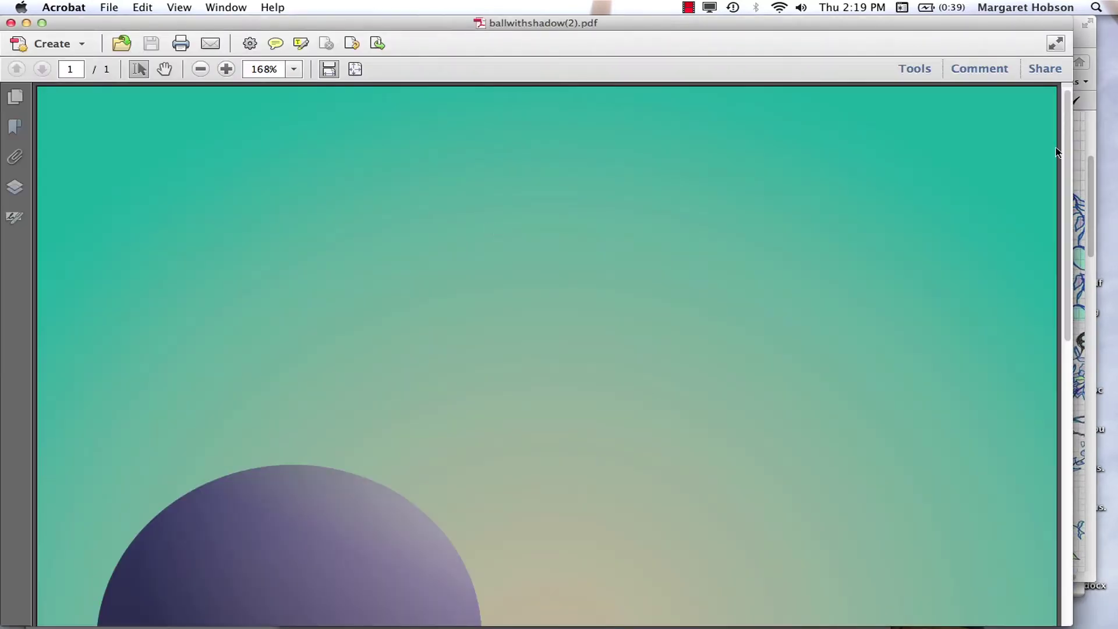
{"action": "left_click_drag", "start_coordinate": [1067, 128], "coordinate": [1065, 284]}
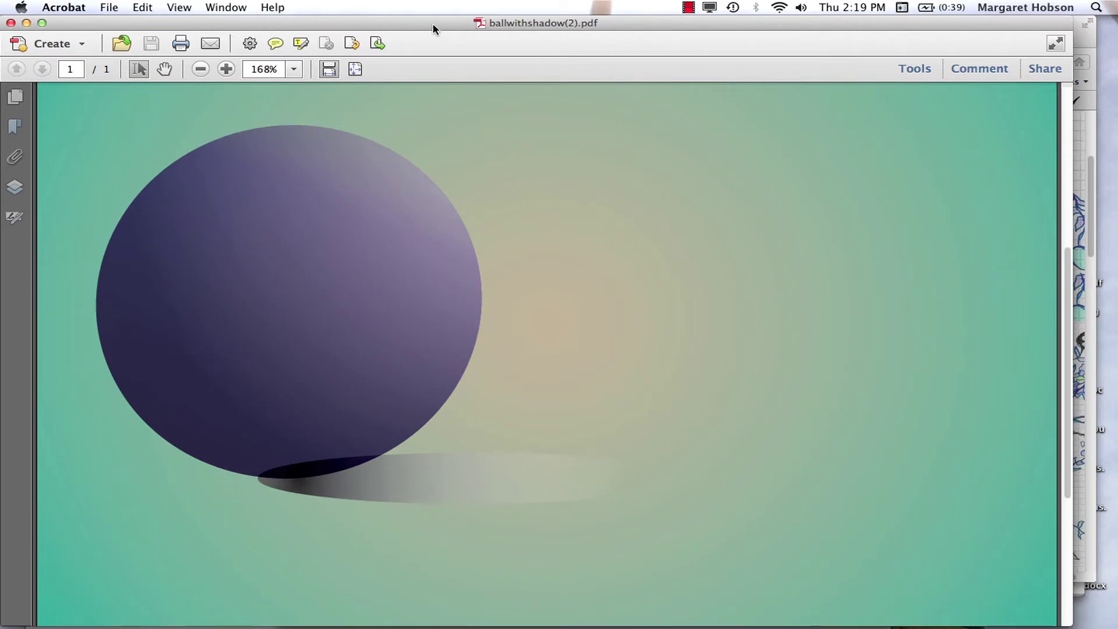
{"action": "left_click_drag", "start_coordinate": [433, 27], "coordinate": [445, 26]}
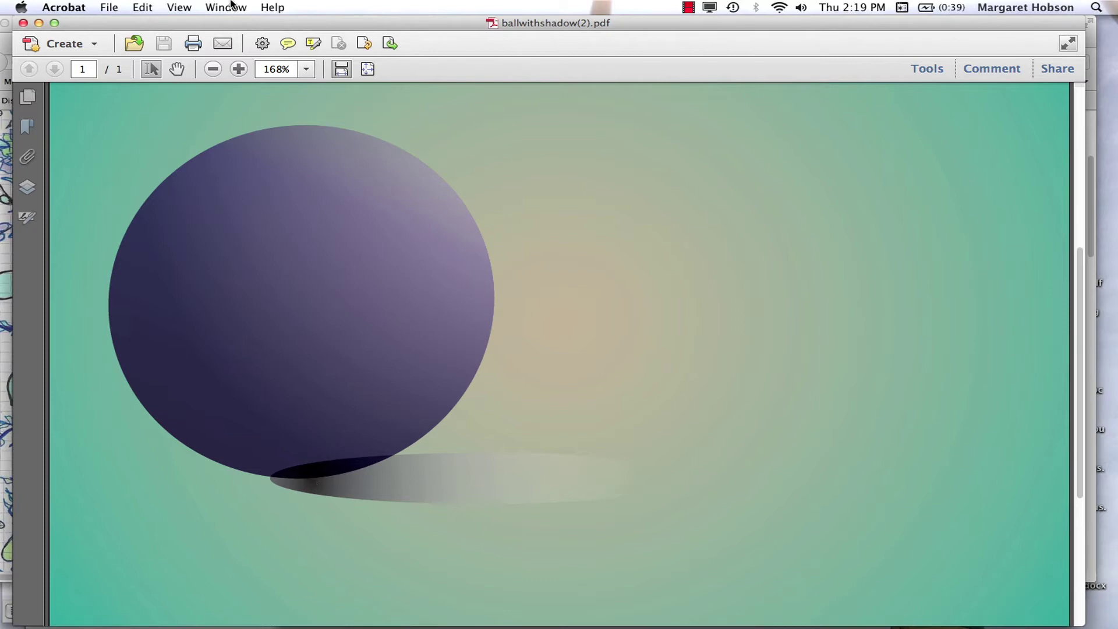
{"action": "left_click_drag", "start_coordinate": [207, 23], "coordinate": [170, 20]}
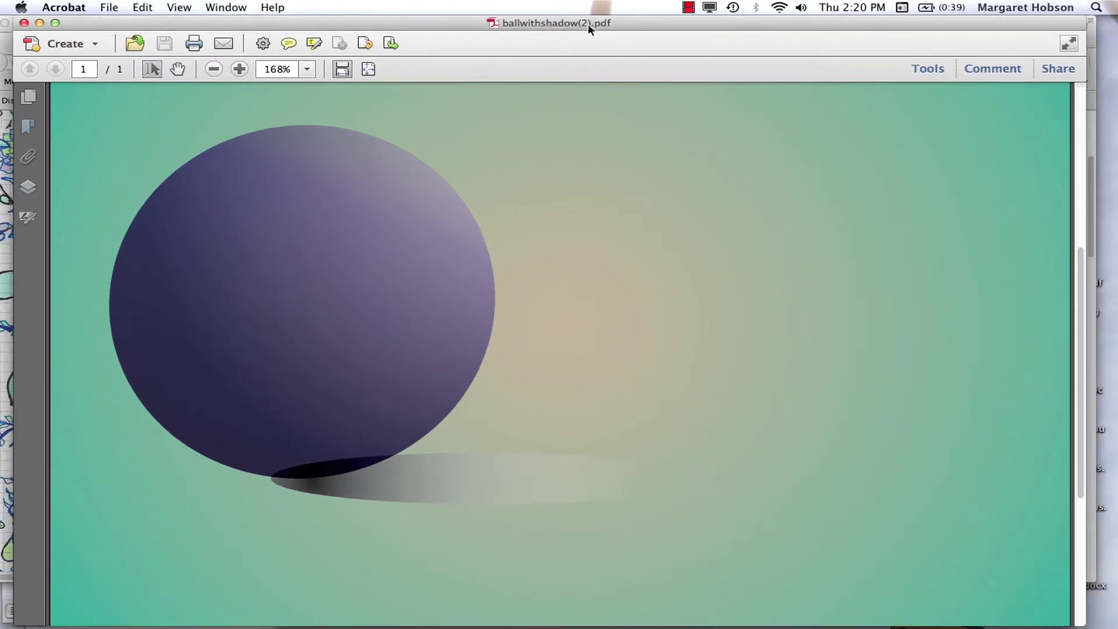
{"action": "left_click", "coordinate": [688, 7]}
{"action": "left_click", "coordinate": [689, 39]}
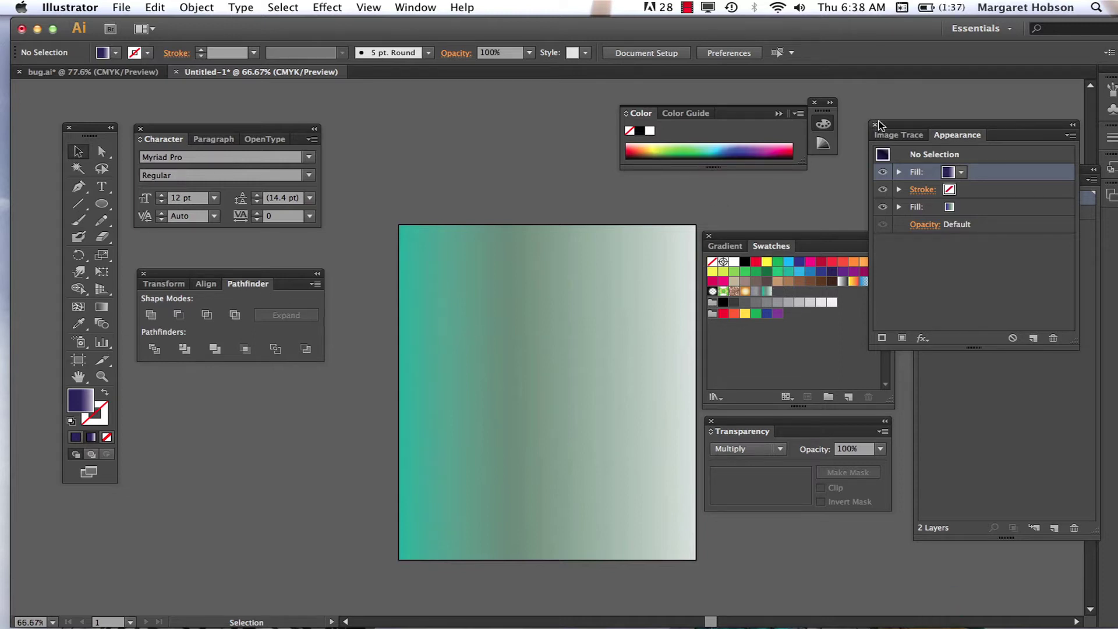
Step: Close the Image Trace/Appearance panel group and reopen Appearance from the Window menu below Layers
{"action": "mouse_move", "coordinate": [893, 126]}
{"action": "left_mouse_down"}
{"action": "mouse_move", "coordinate": [827, 169]}
{"action": "mouse_move", "coordinate": [919, 268]}
{"action": "mouse_move", "coordinate": [912, 257]}
{"action": "left_mouse_up"}
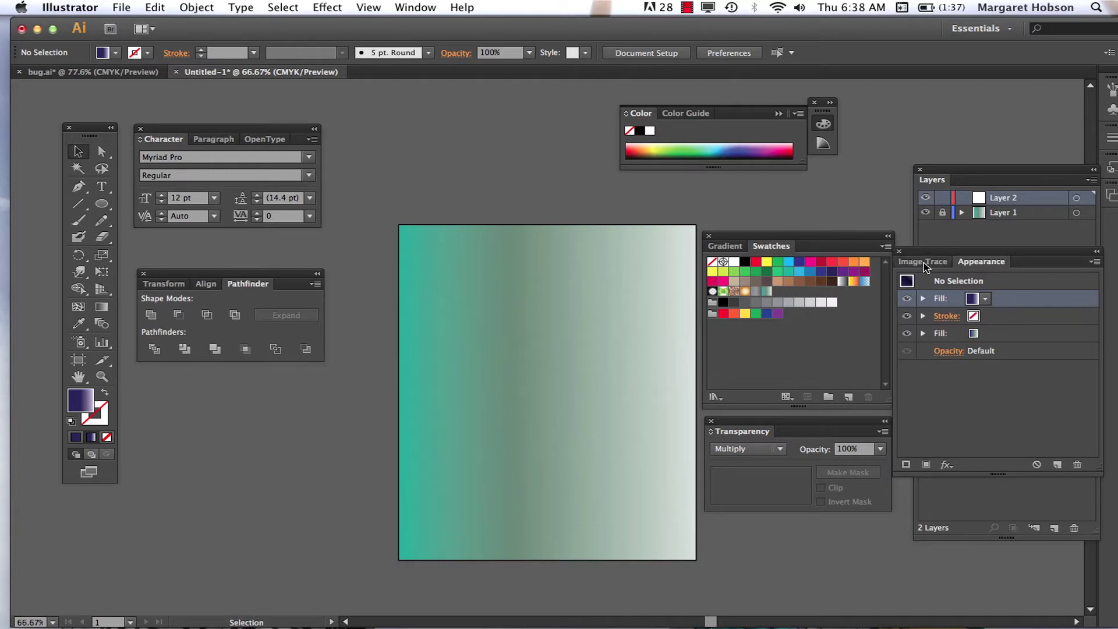
{"action": "left_click", "coordinate": [936, 263]}
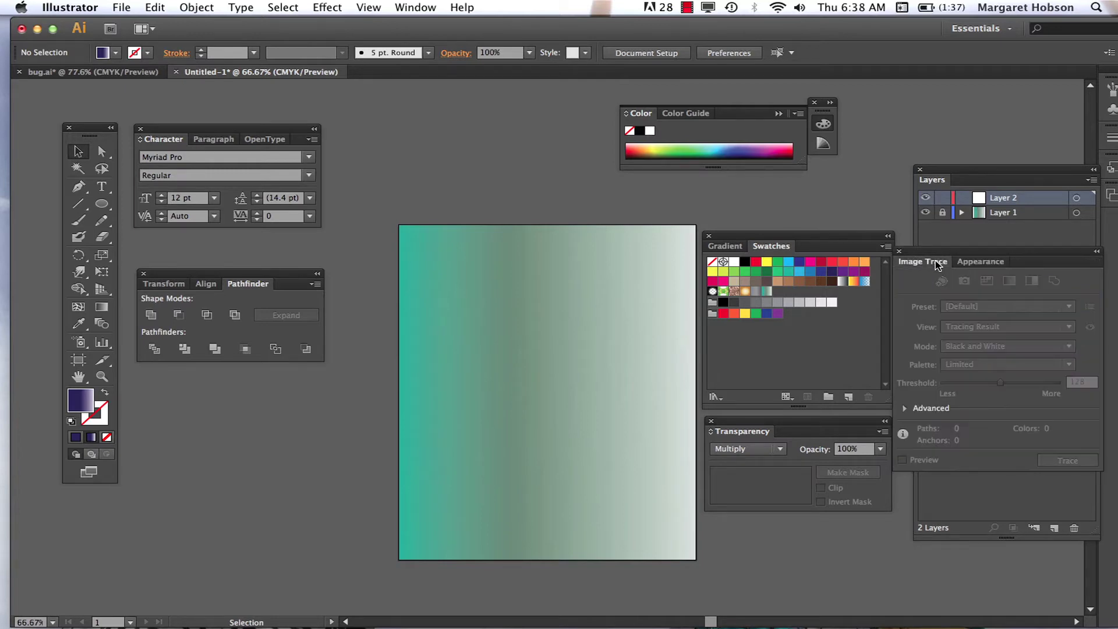
{"action": "left_click", "coordinate": [899, 251]}
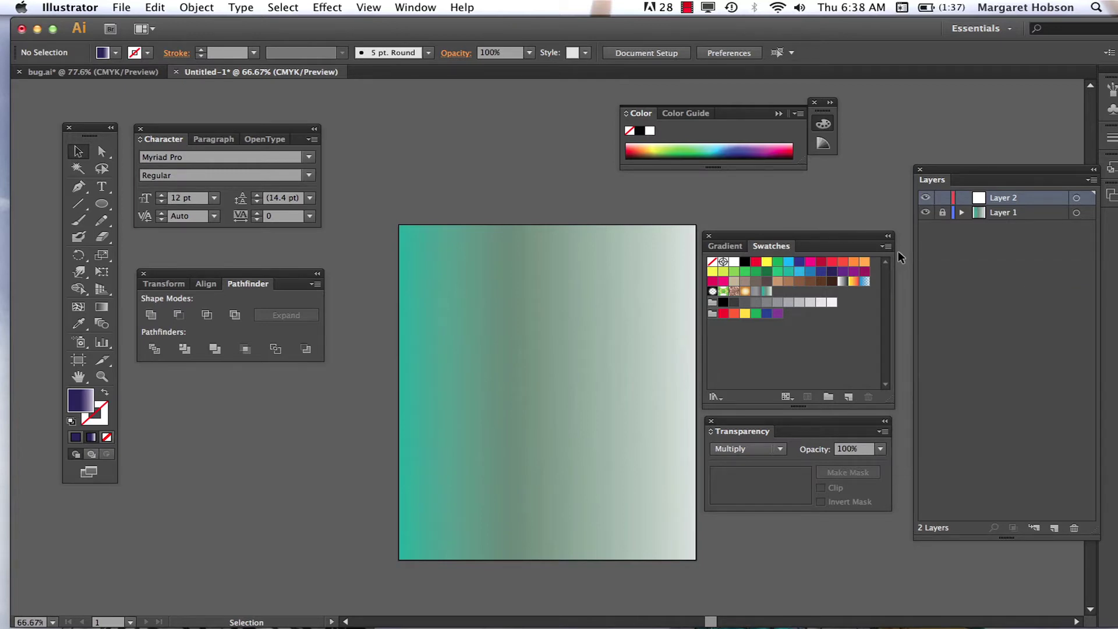
{"action": "left_click", "coordinate": [415, 7]}
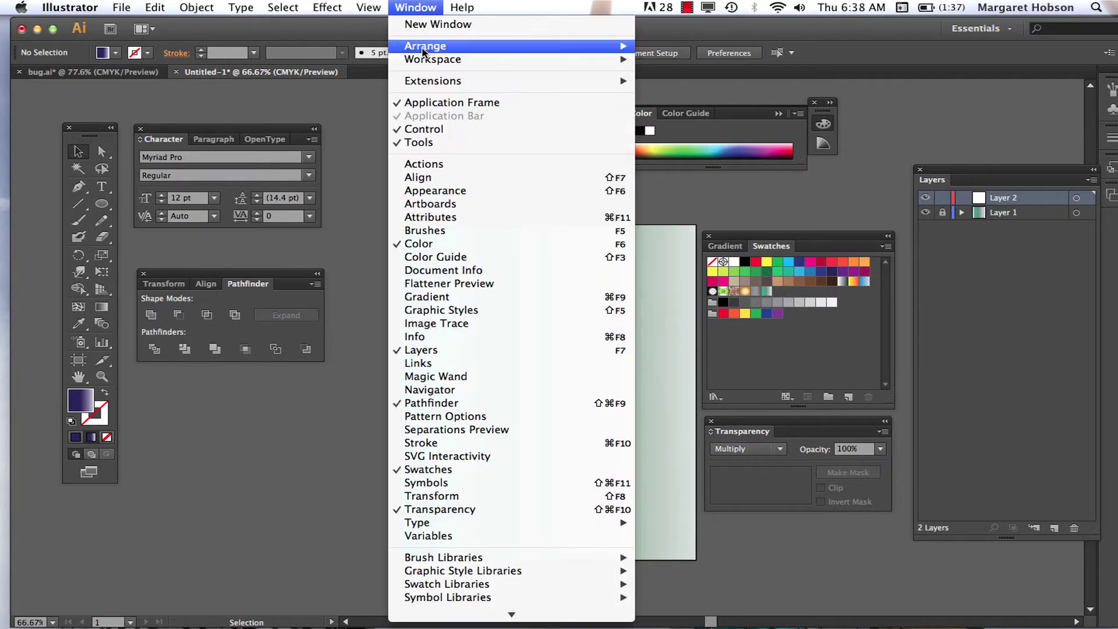
{"action": "left_click", "coordinate": [422, 192]}
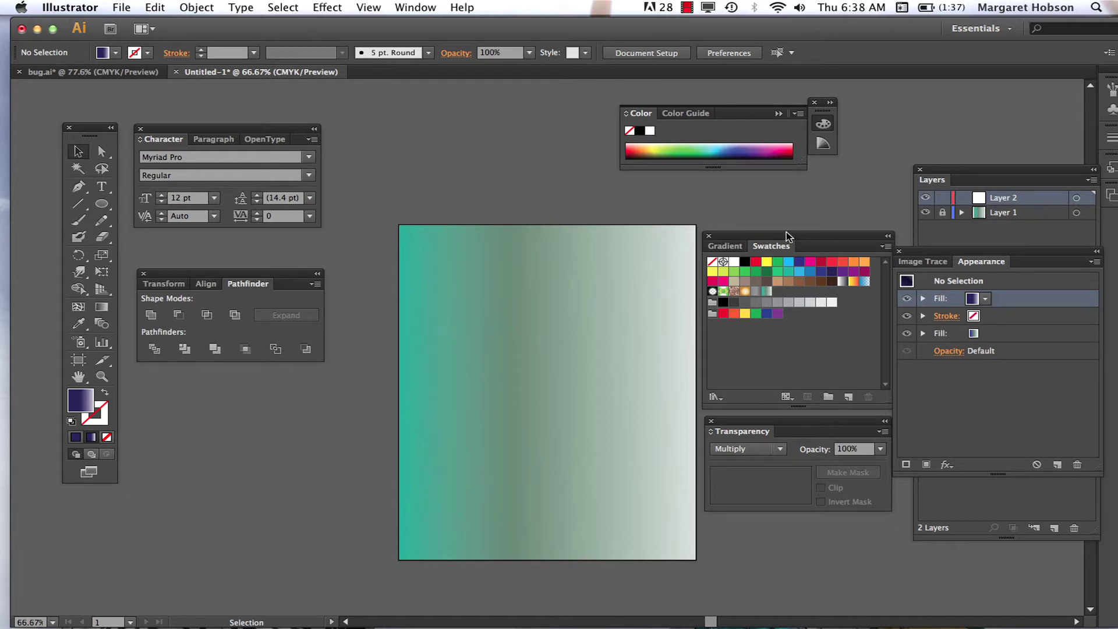
Step: Unlock Layer 1 and give the background rectangle a reversed radial gradient with a white centre
{"action": "left_click", "coordinate": [943, 213]}
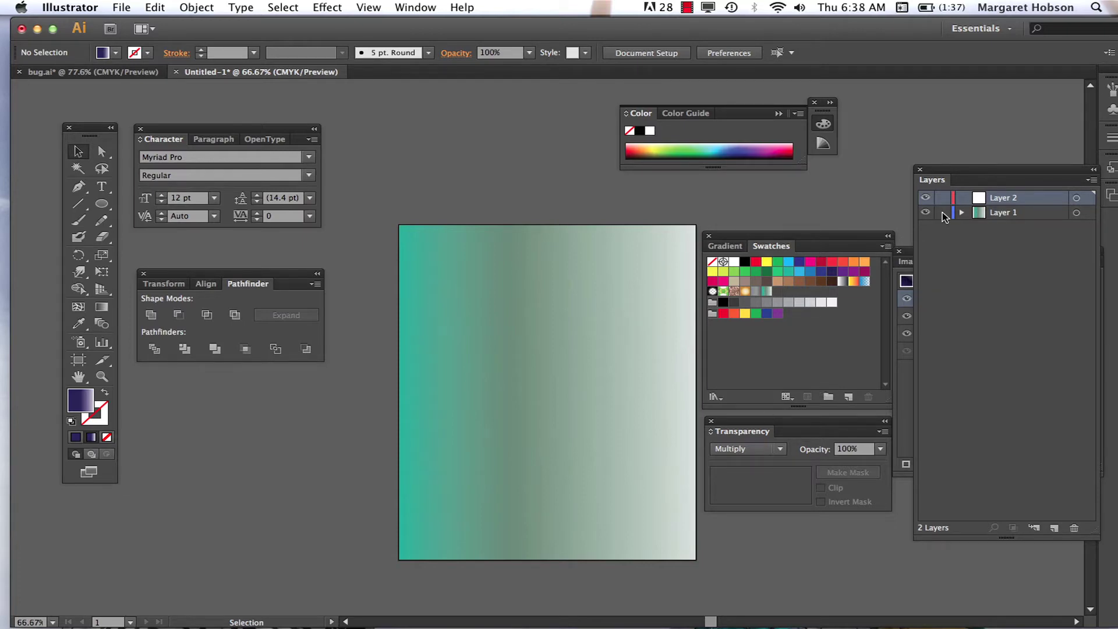
{"action": "left_click", "coordinate": [559, 339]}
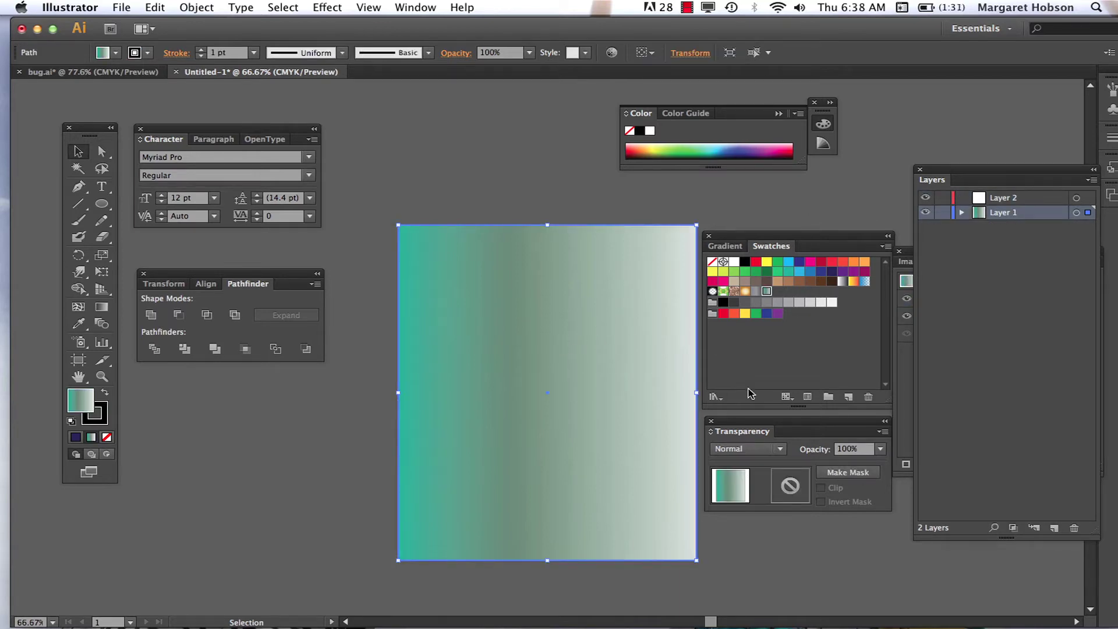
{"action": "left_click", "coordinate": [725, 246]}
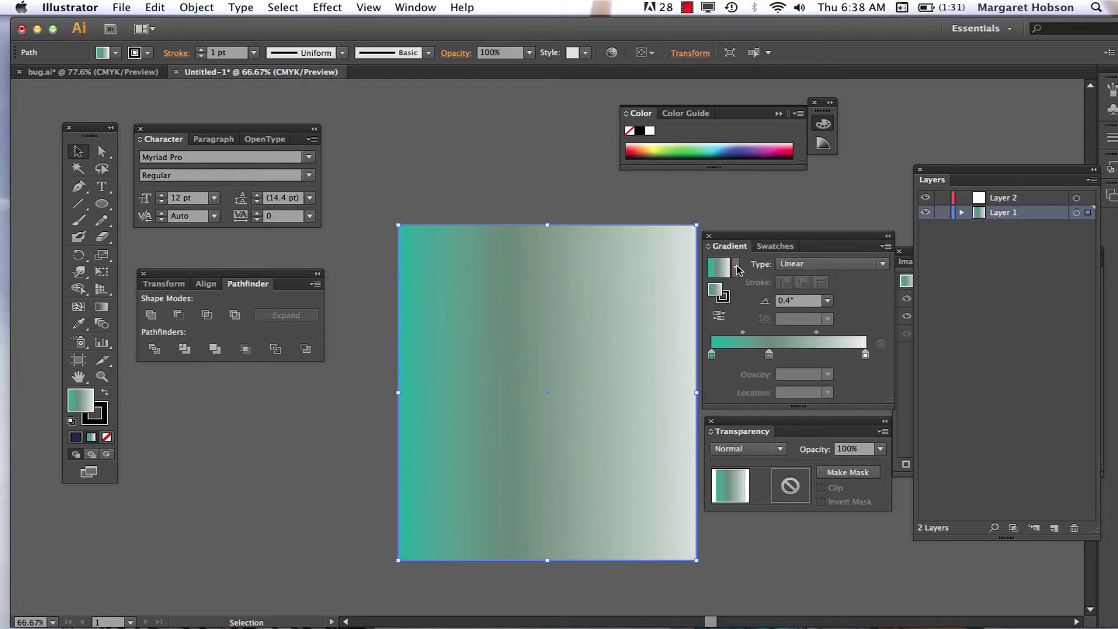
{"action": "left_click", "coordinate": [884, 265]}
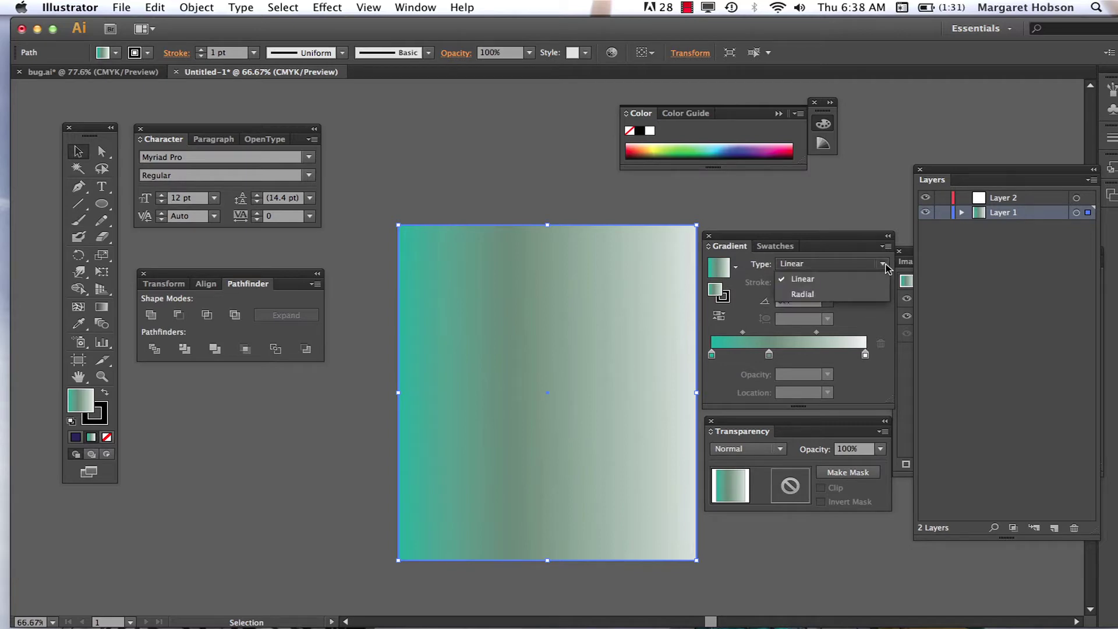
{"action": "left_click", "coordinate": [856, 293]}
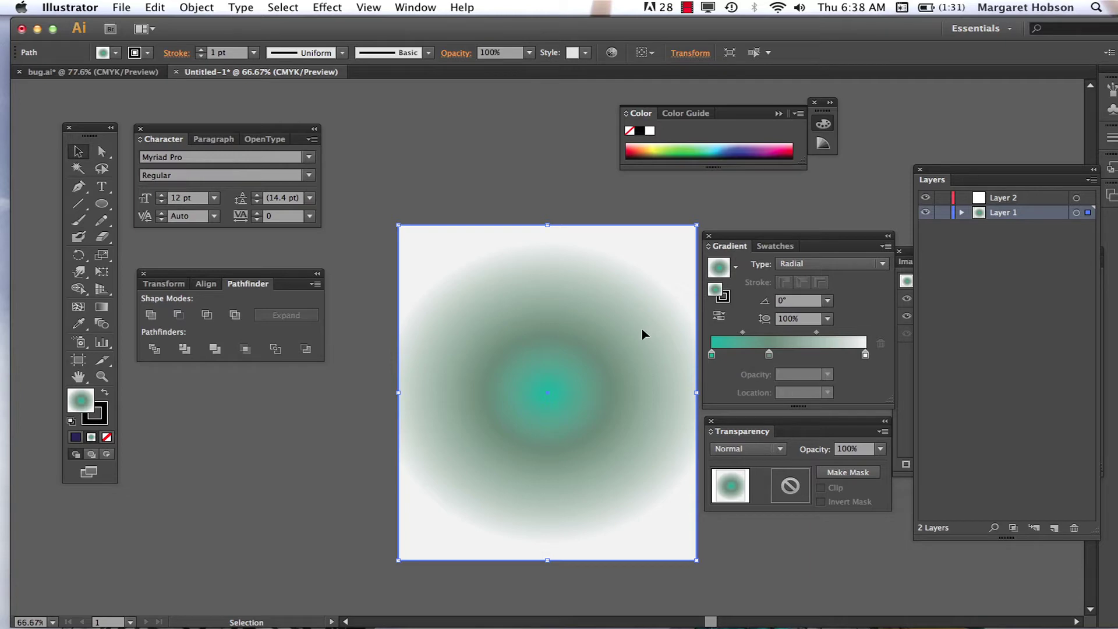
{"action": "left_click", "coordinate": [719, 315]}
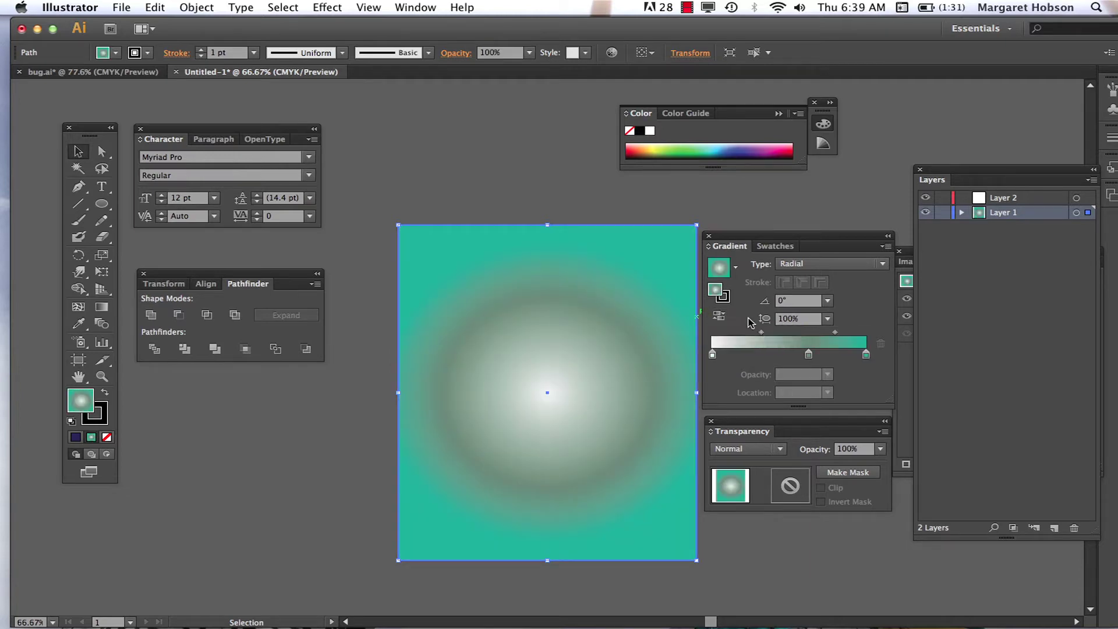
Step: Make the middle gradient stop teal and set the midpoint to 57.37% for a softer white glow
{"action": "left_click_drag", "start_coordinate": [762, 337], "coordinate": [730, 339]}
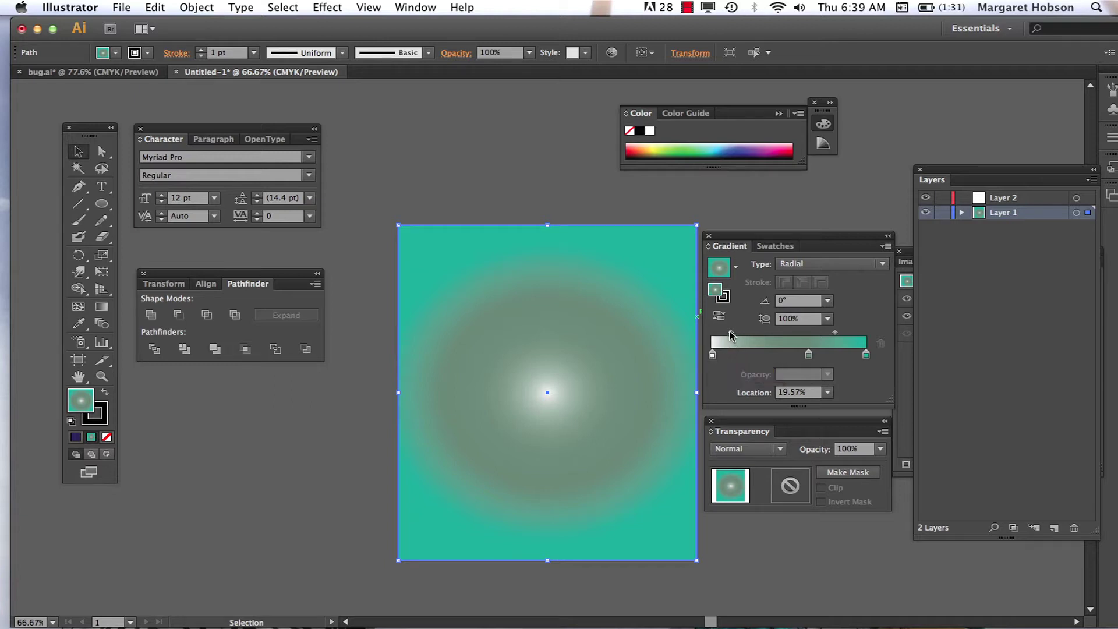
{"action": "left_click_drag", "start_coordinate": [731, 332], "coordinate": [725, 334]}
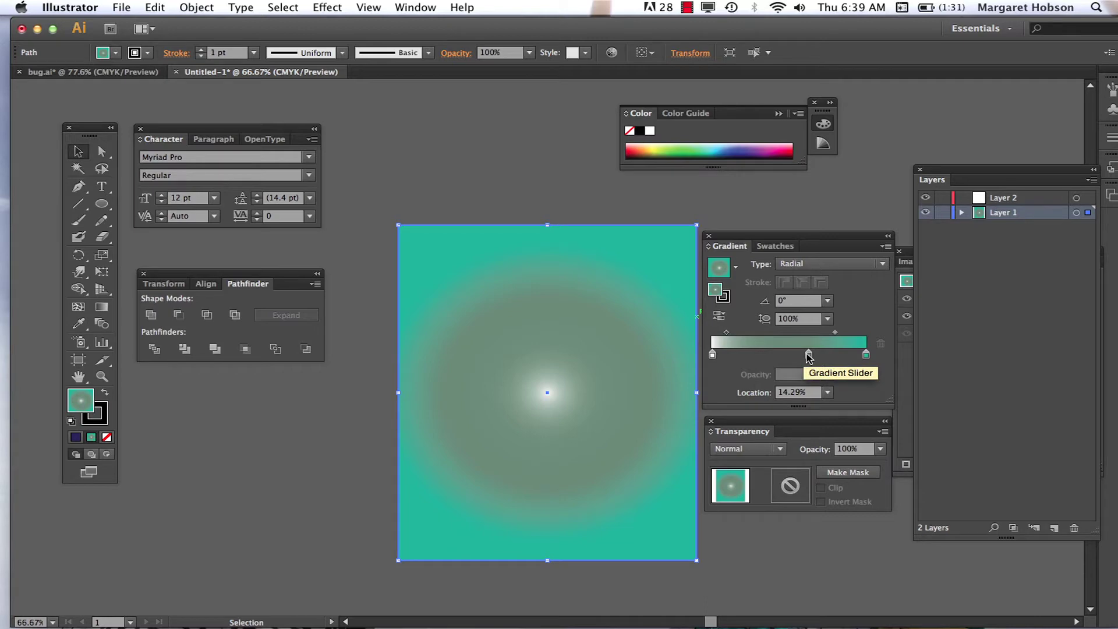
{"action": "left_click_drag", "start_coordinate": [809, 358], "coordinate": [780, 357]}
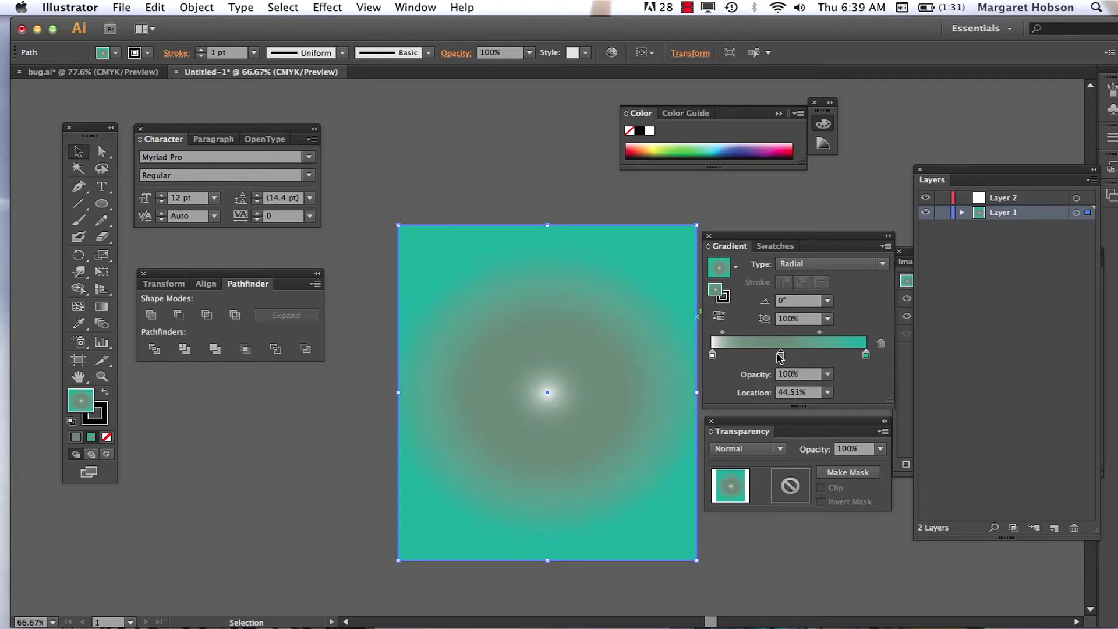
{"action": "double_click", "coordinate": [781, 354]}
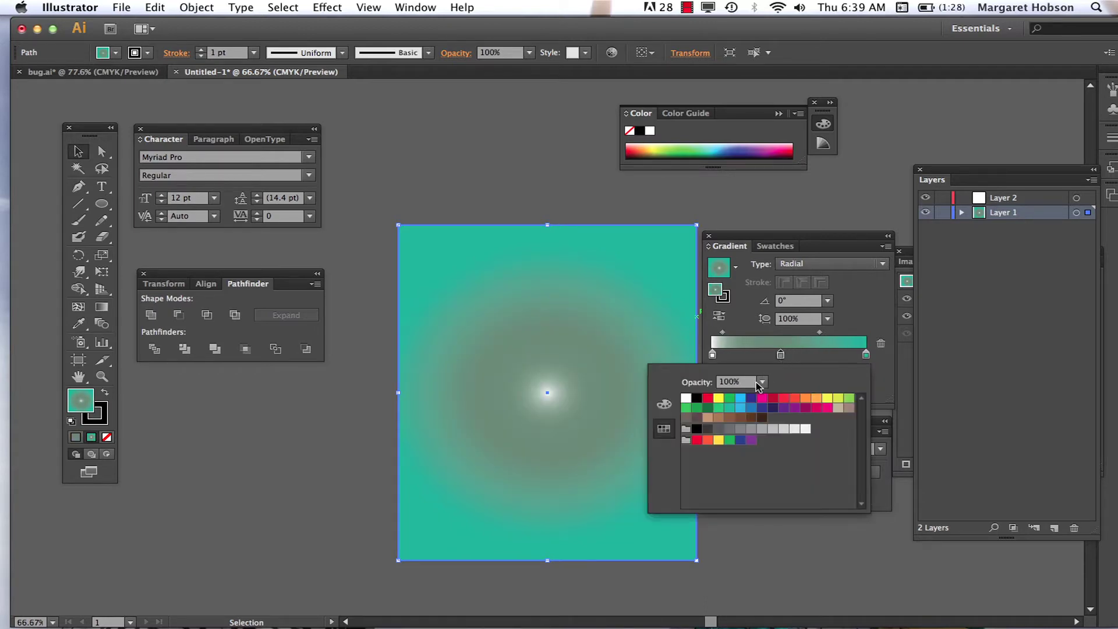
{"action": "left_click", "coordinate": [730, 408]}
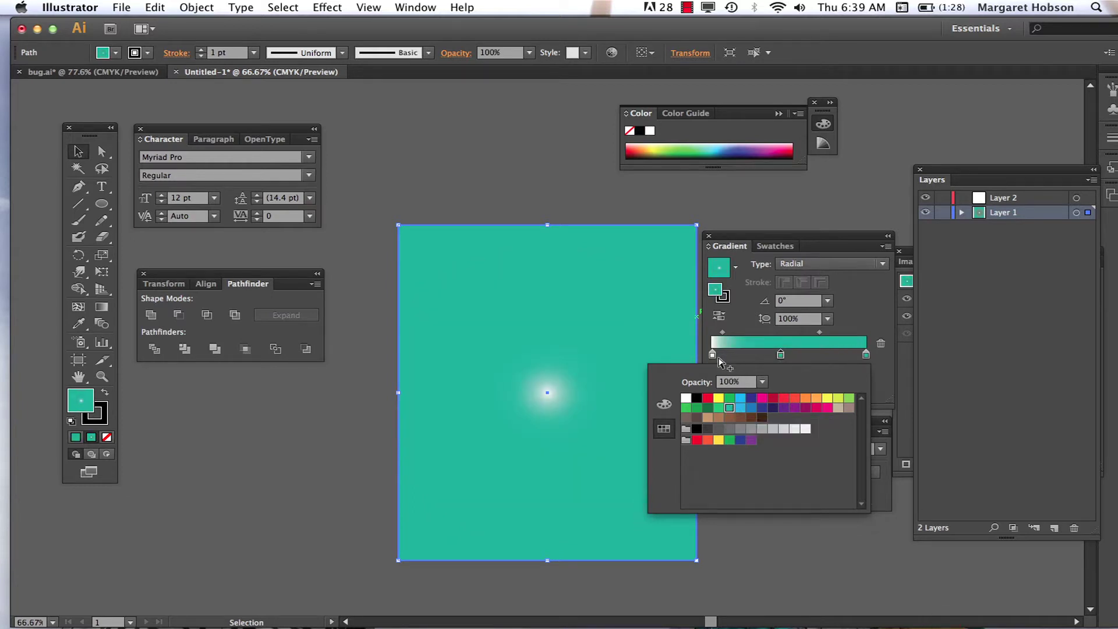
{"action": "left_click", "coordinate": [724, 333]}
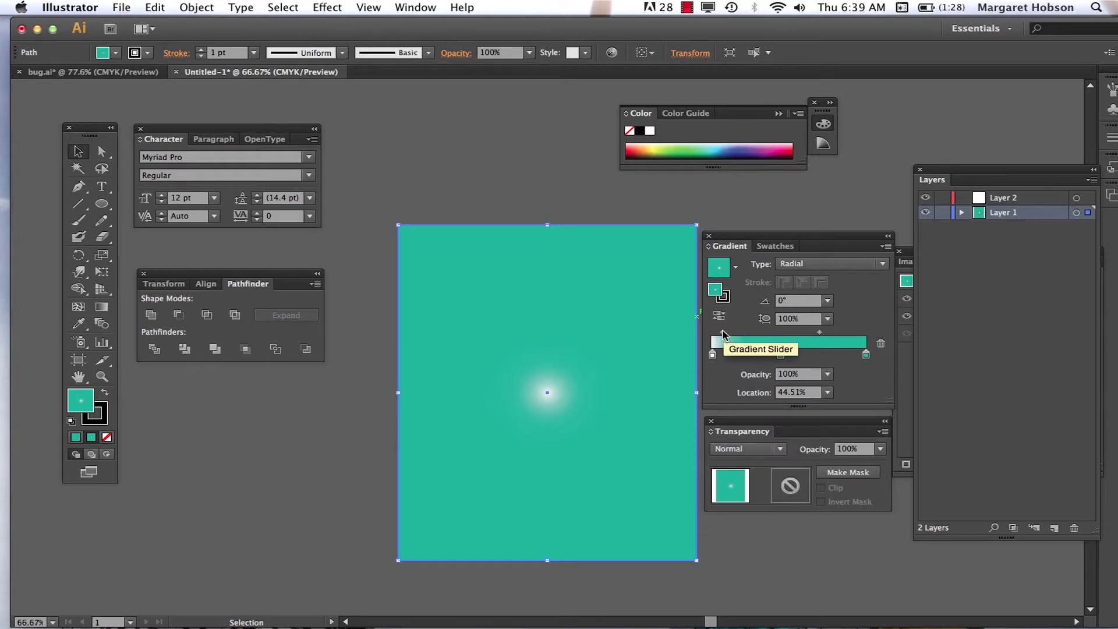
{"action": "mouse_move", "coordinate": [746, 332]}
{"action": "left_mouse_down"}
{"action": "mouse_move", "coordinate": [732, 330]}
{"action": "mouse_move", "coordinate": [751, 335]}
{"action": "left_mouse_up"}
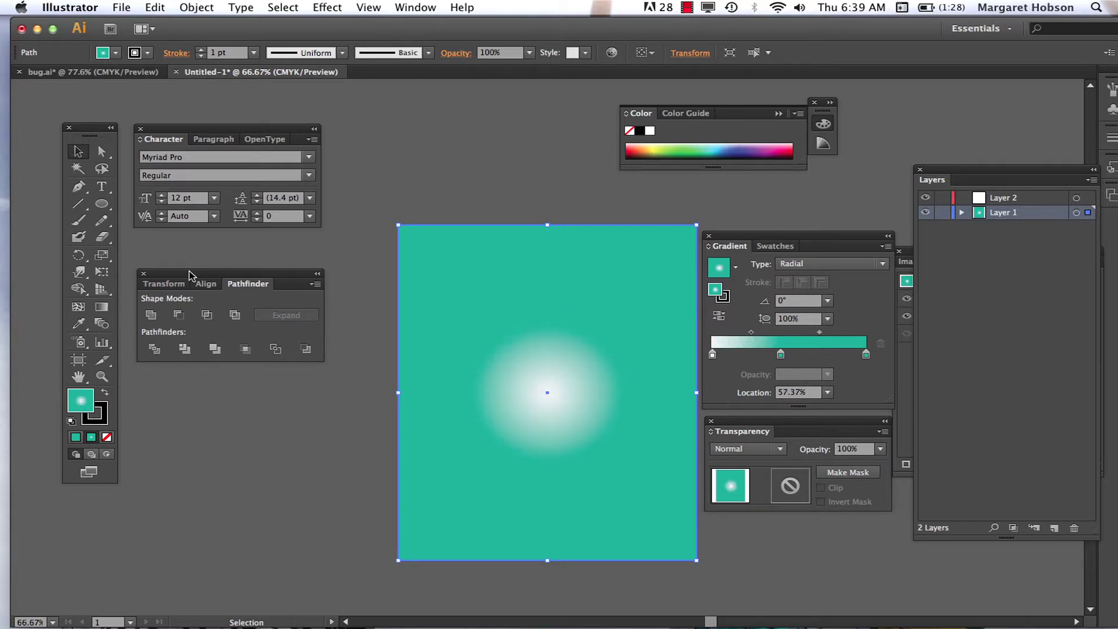
{"action": "key", "text": "g"}
{"action": "mouse_move", "coordinate": [539, 392]}
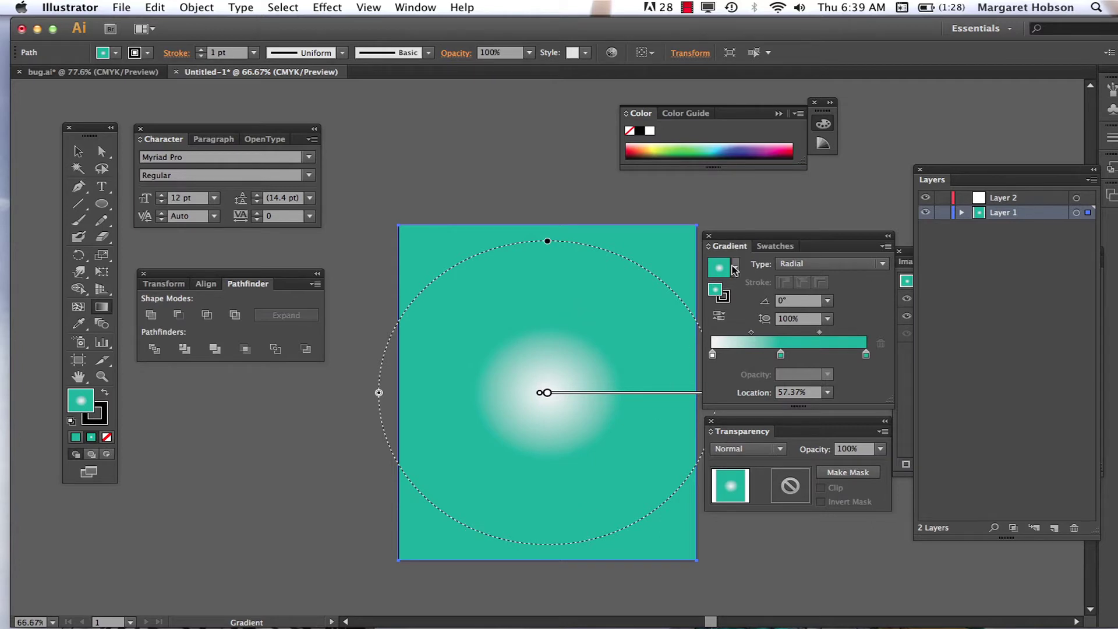
Step: Spread the radial gradient wider across the rectangle and make its centre stop pale beige-tan
{"action": "left_click_drag", "start_coordinate": [735, 237], "coordinate": [810, 238]}
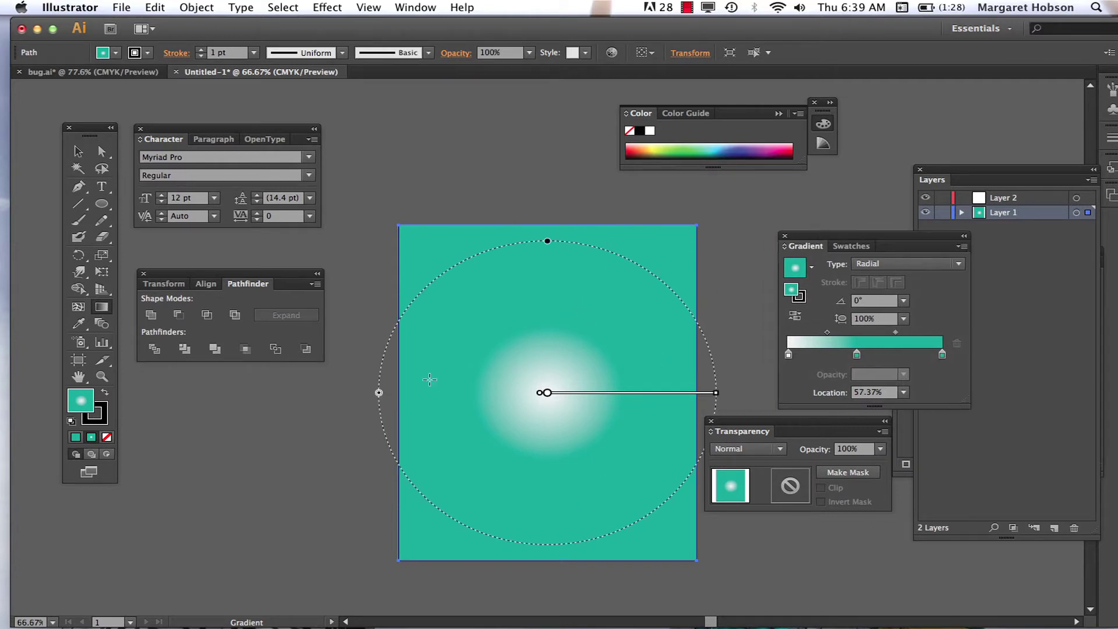
{"action": "left_click_drag", "start_coordinate": [379, 393], "coordinate": [102, 398]}
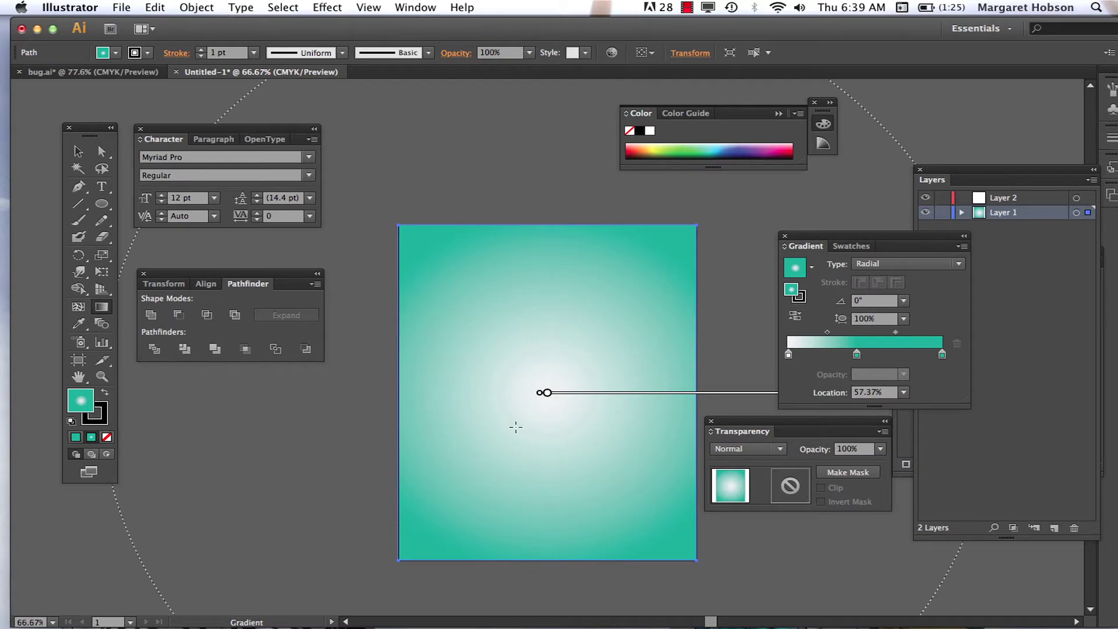
{"action": "mouse_move", "coordinate": [582, 396]}
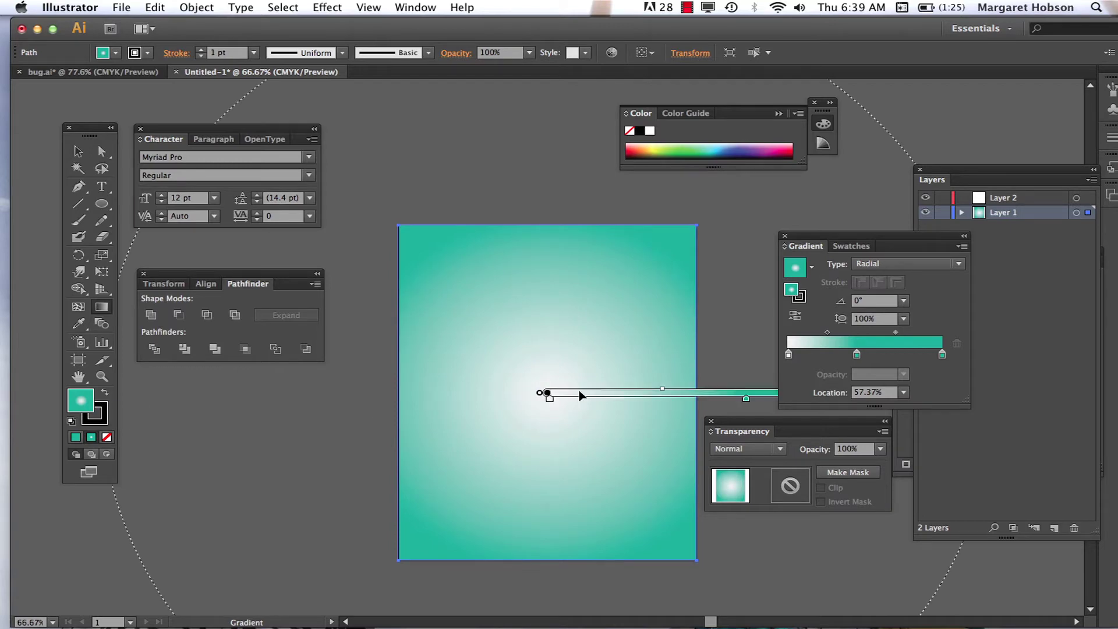
{"action": "double_click", "coordinate": [547, 396]}
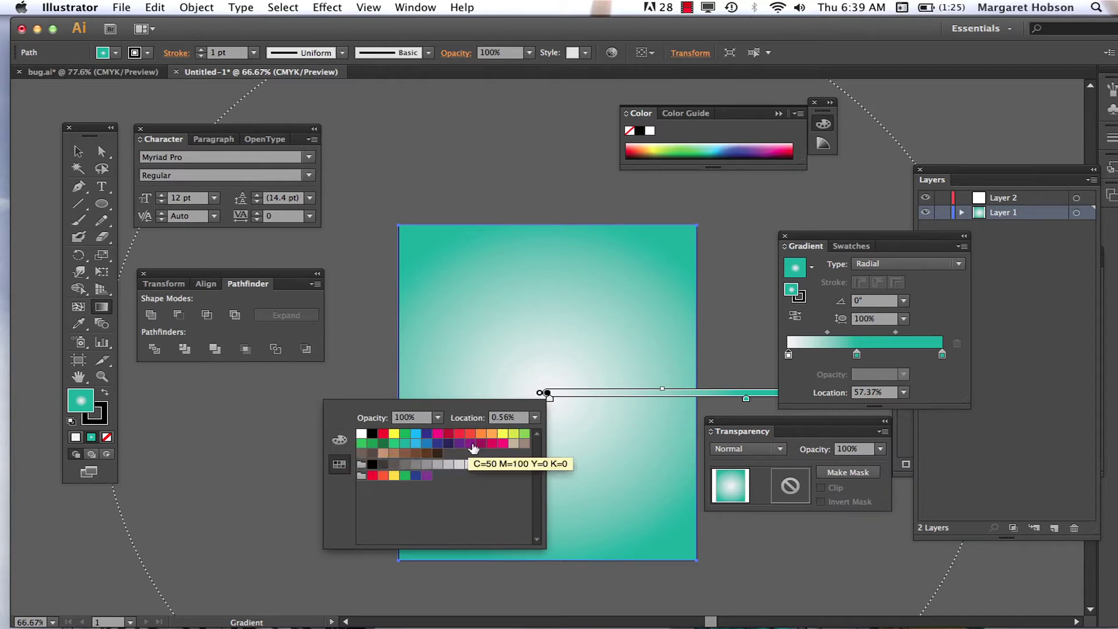
{"action": "left_click", "coordinate": [514, 444]}
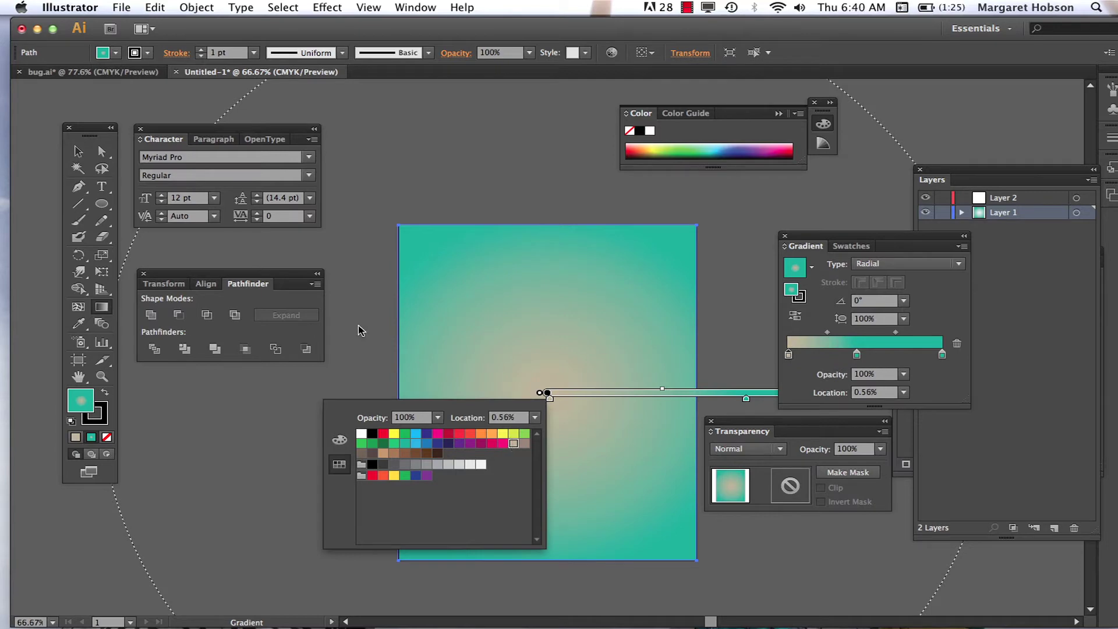
{"action": "left_click", "coordinate": [344, 254]}
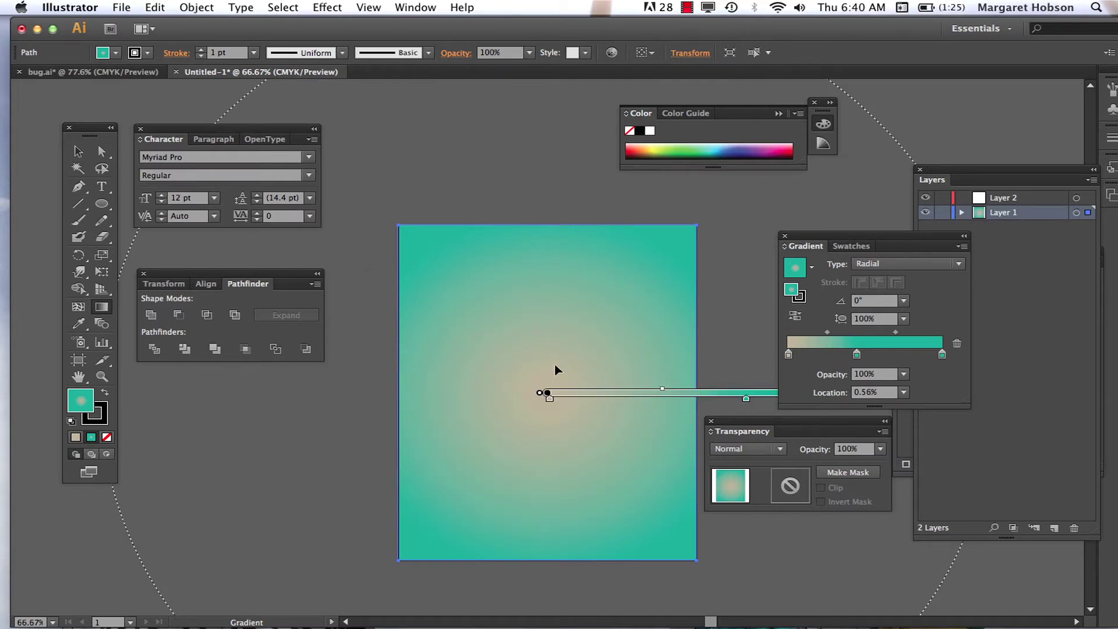
{"action": "left_click", "coordinate": [78, 151]}
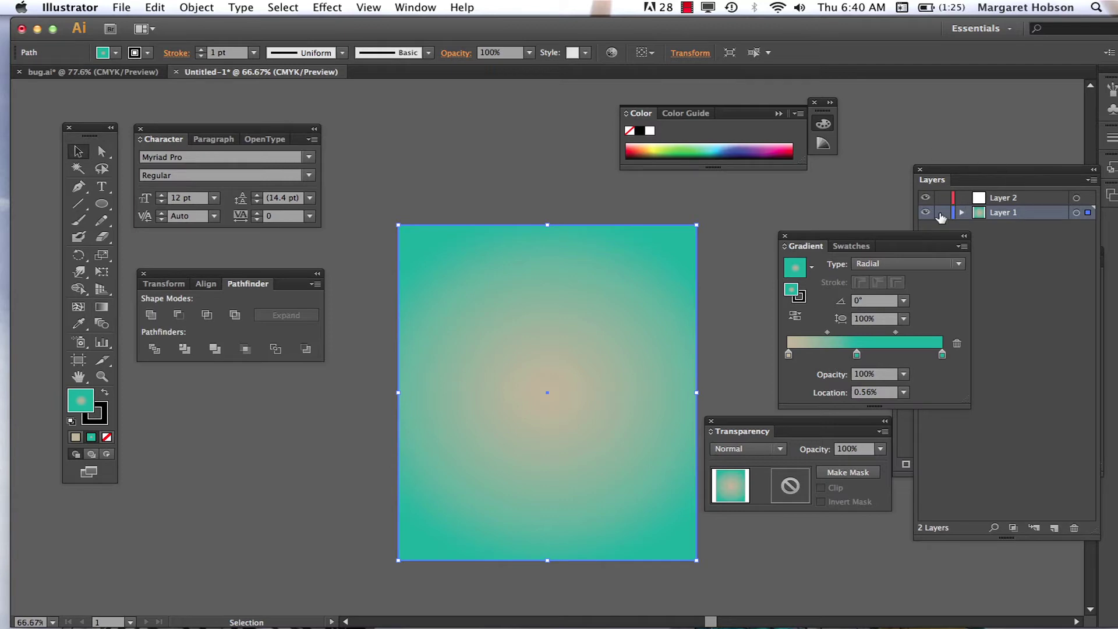
Step: Lock Layer 1, make Layer 2 the working layer, and rearrange the Gradient and Layers panels
{"action": "left_click", "coordinate": [942, 212]}
{"action": "left_click", "coordinate": [1008, 199]}
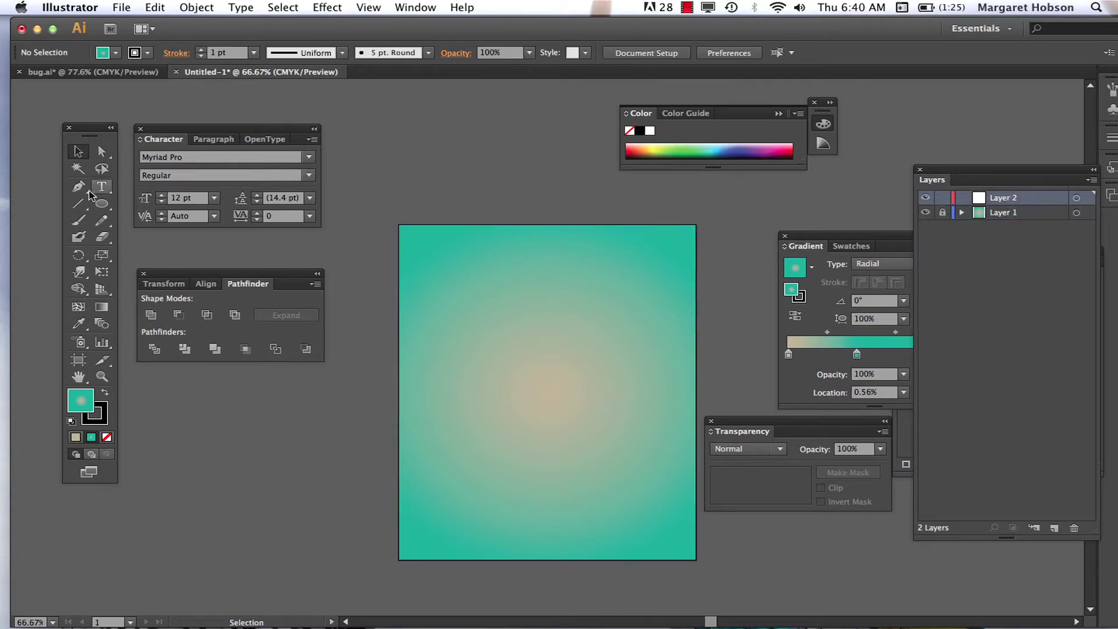
{"action": "left_click", "coordinate": [104, 206]}
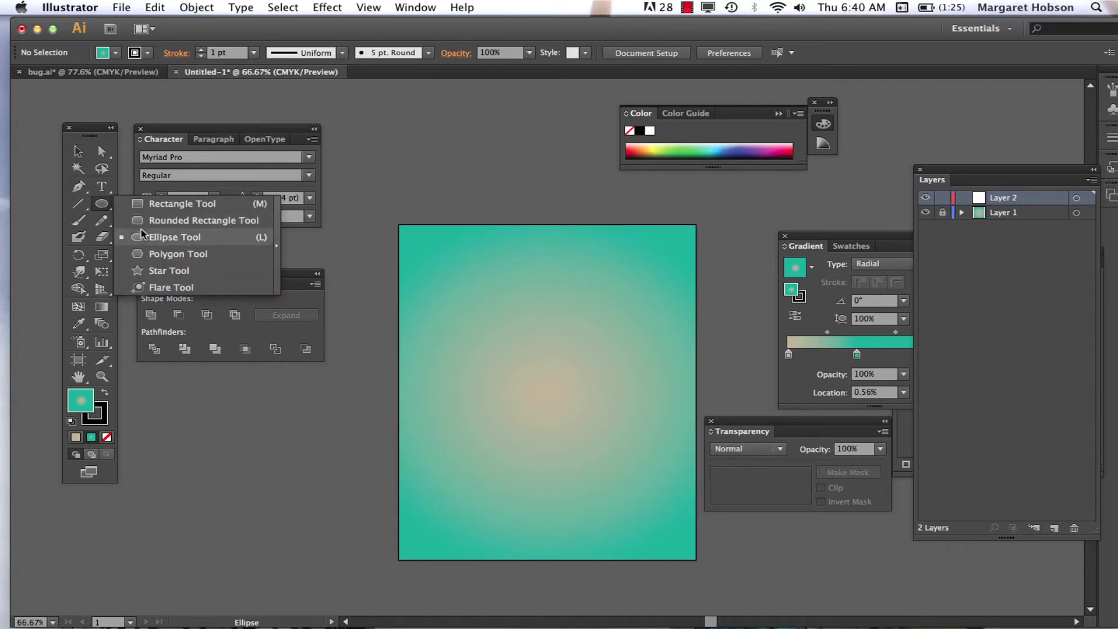
{"action": "mouse_move", "coordinate": [149, 249]}
{"action": "left_mouse_down"}
{"action": "mouse_move", "coordinate": [145, 239]}
{"action": "mouse_move", "coordinate": [64, 421]}
{"action": "left_mouse_up"}
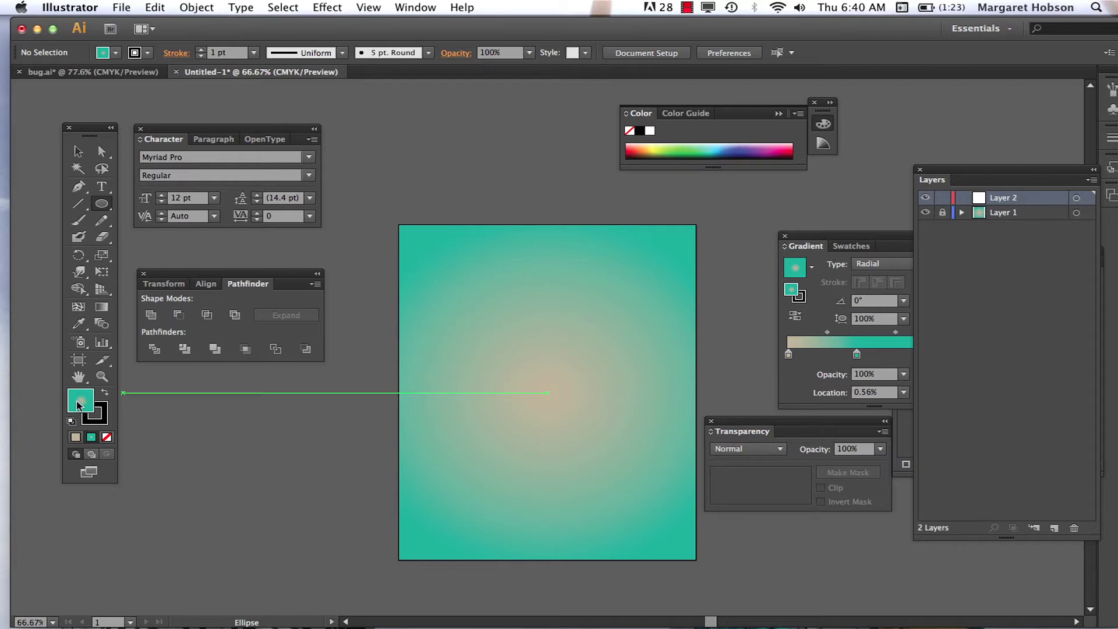
{"action": "left_click_drag", "start_coordinate": [793, 234], "coordinate": [735, 223]}
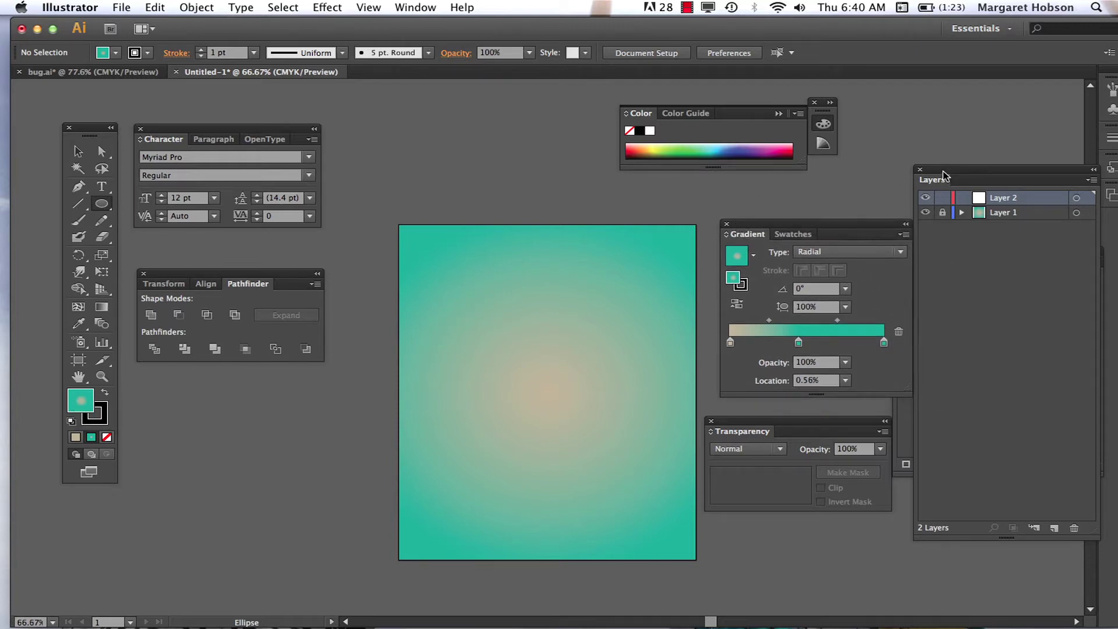
{"action": "mouse_move", "coordinate": [945, 176]}
{"action": "left_mouse_down"}
{"action": "mouse_move", "coordinate": [1006, 257]}
{"action": "mouse_move", "coordinate": [939, 206]}
{"action": "left_mouse_up"}
Step: Clear Appearance so new artwork starts with no fill and no stroke
{"action": "left_click", "coordinate": [922, 250]}
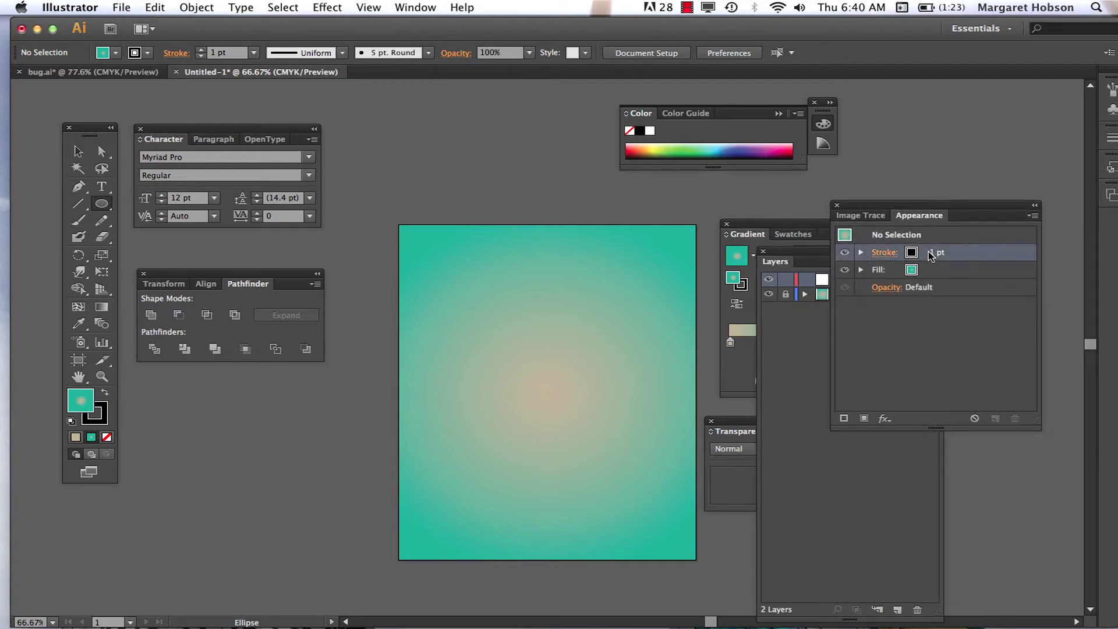
{"action": "left_click", "coordinate": [926, 270]}
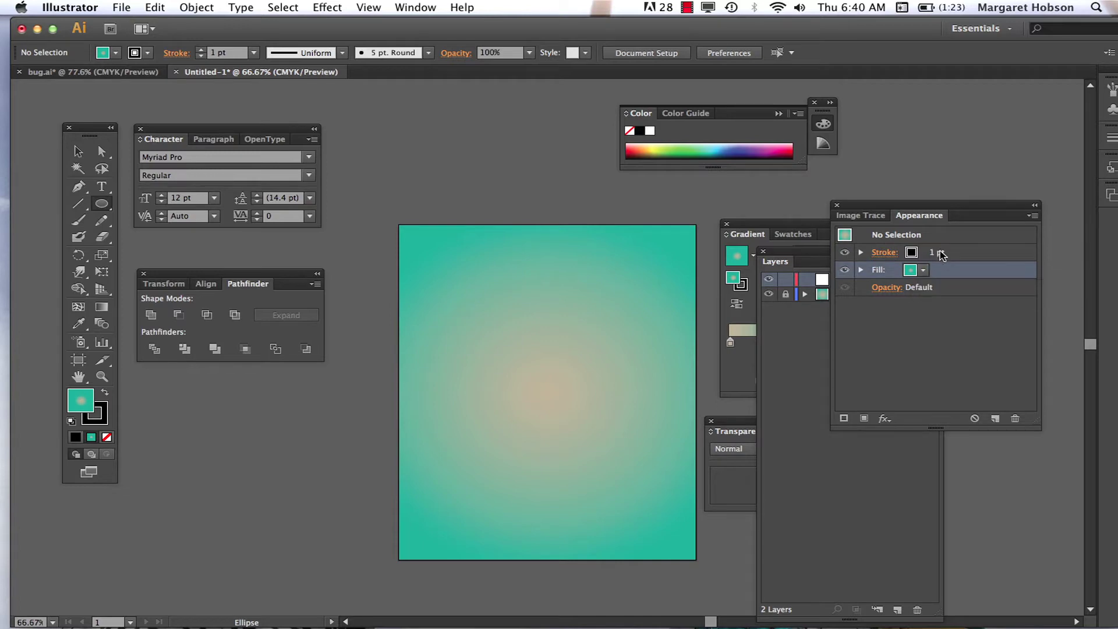
{"action": "left_click", "coordinate": [942, 251]}
{"action": "left_click", "coordinate": [935, 253]}
{"action": "left_click", "coordinate": [930, 236]}
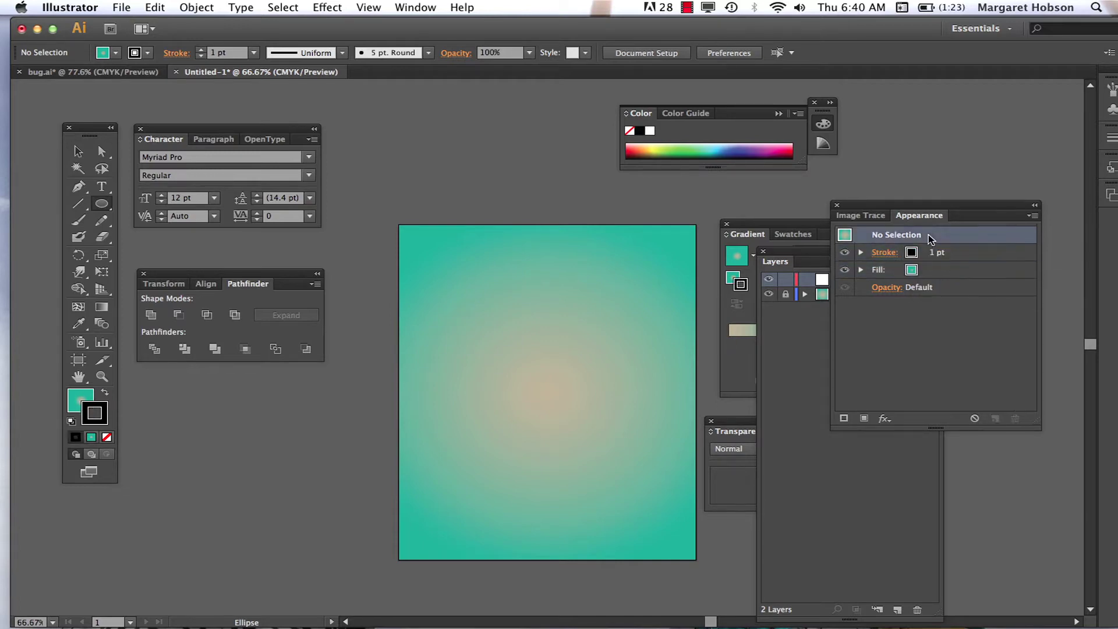
{"action": "left_click", "coordinate": [78, 151]}
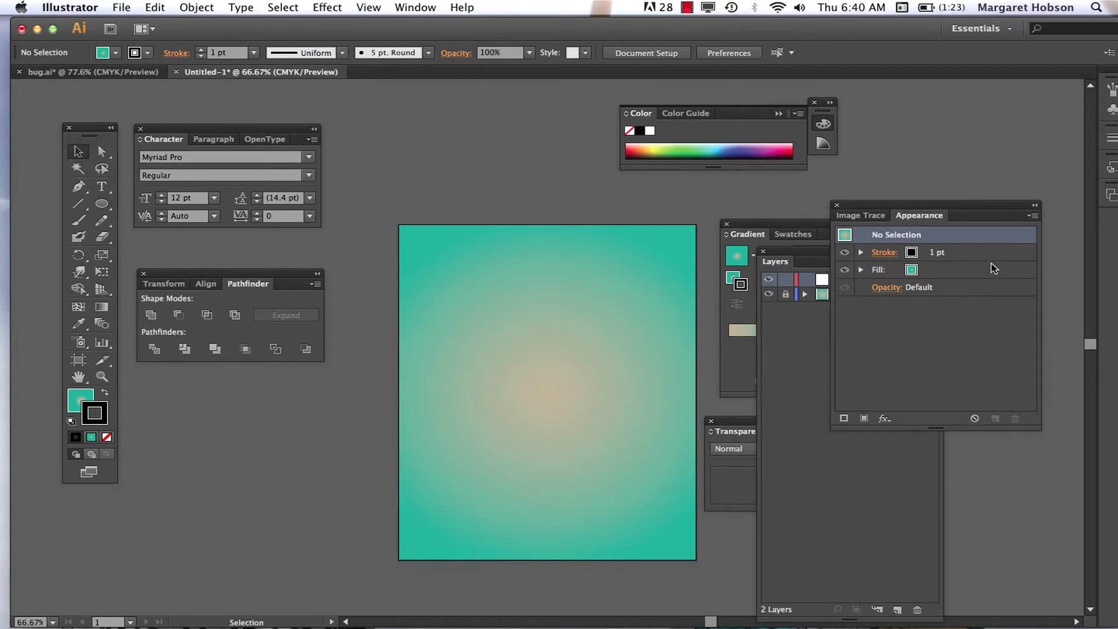
{"action": "left_click", "coordinate": [1031, 217]}
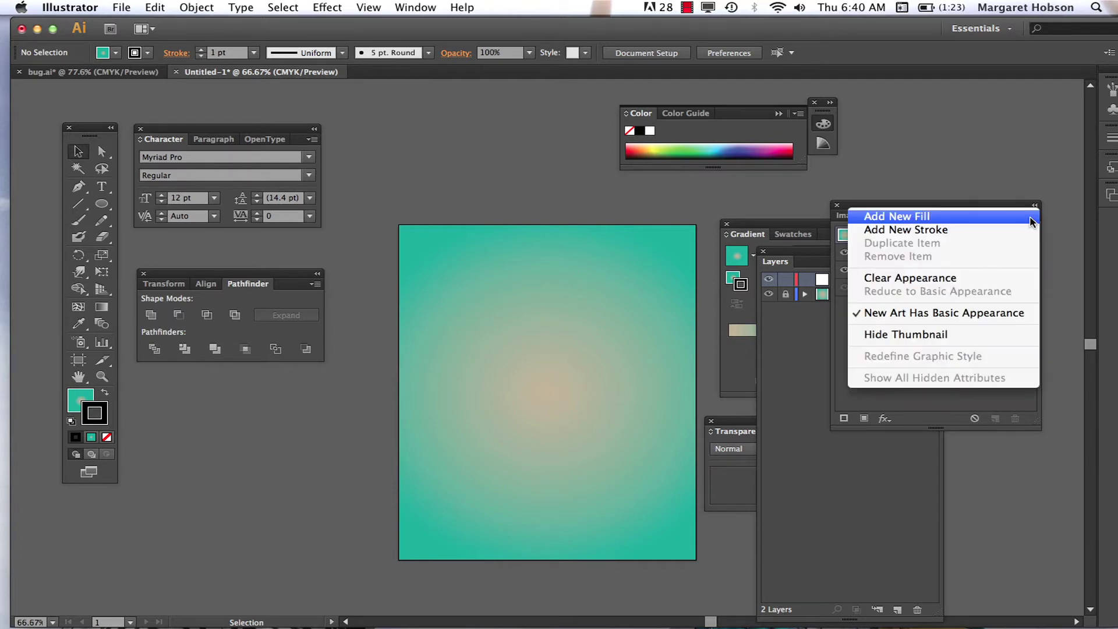
{"action": "left_click", "coordinate": [987, 279]}
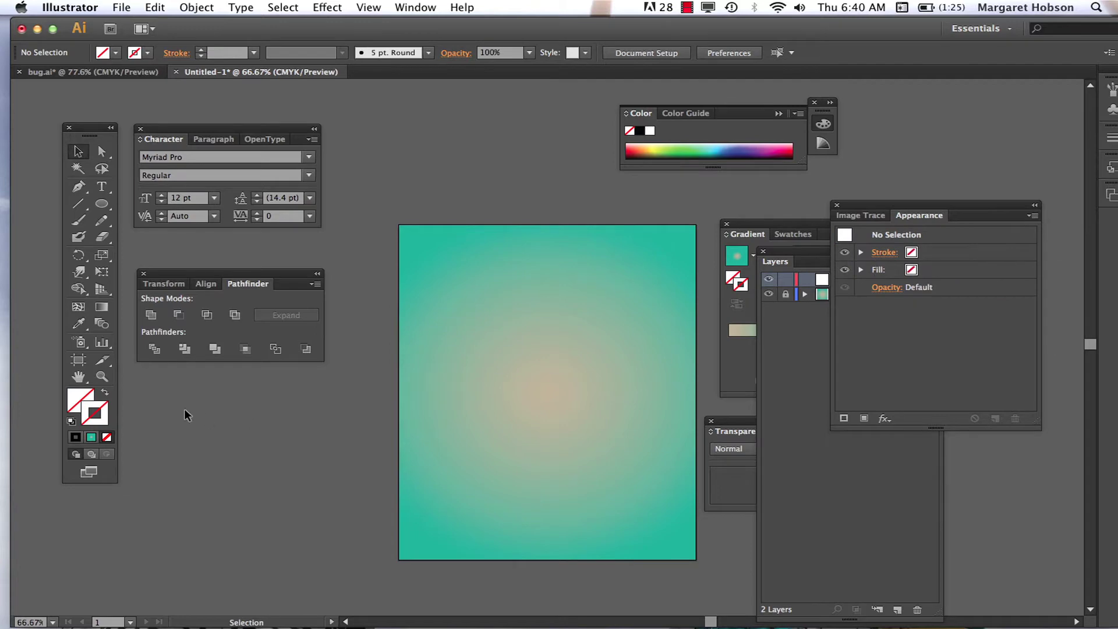
{"action": "left_click", "coordinate": [74, 401]}
{"action": "left_click", "coordinate": [101, 205]}
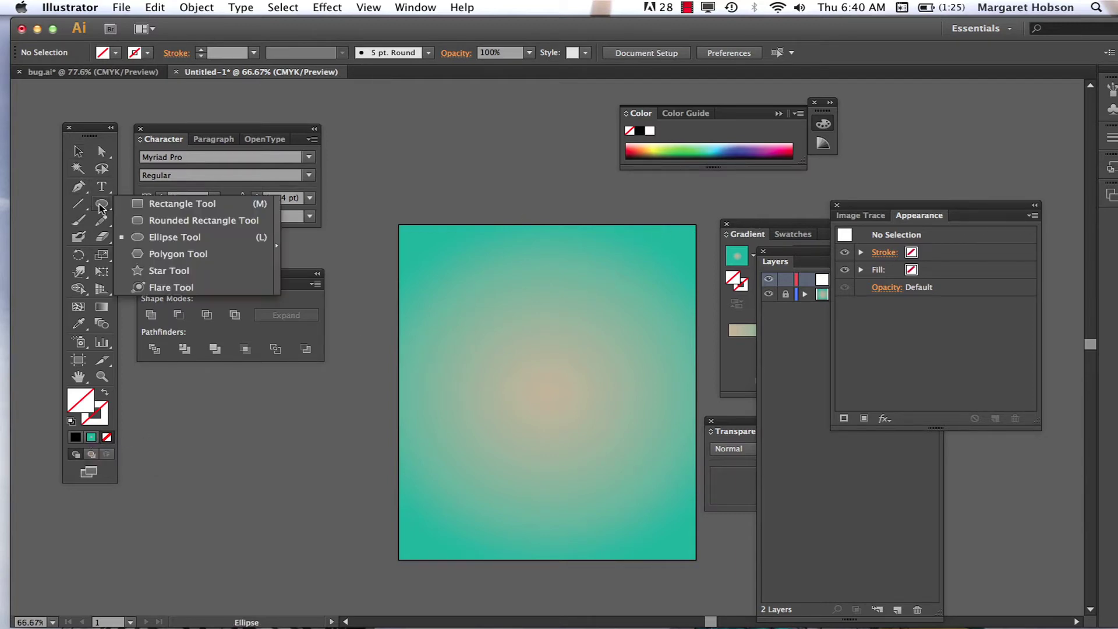
Step: Draw an ellipse near the canvas centre, fill it with the radial gradient, and nudge it down-left
{"action": "left_click", "coordinate": [151, 237]}
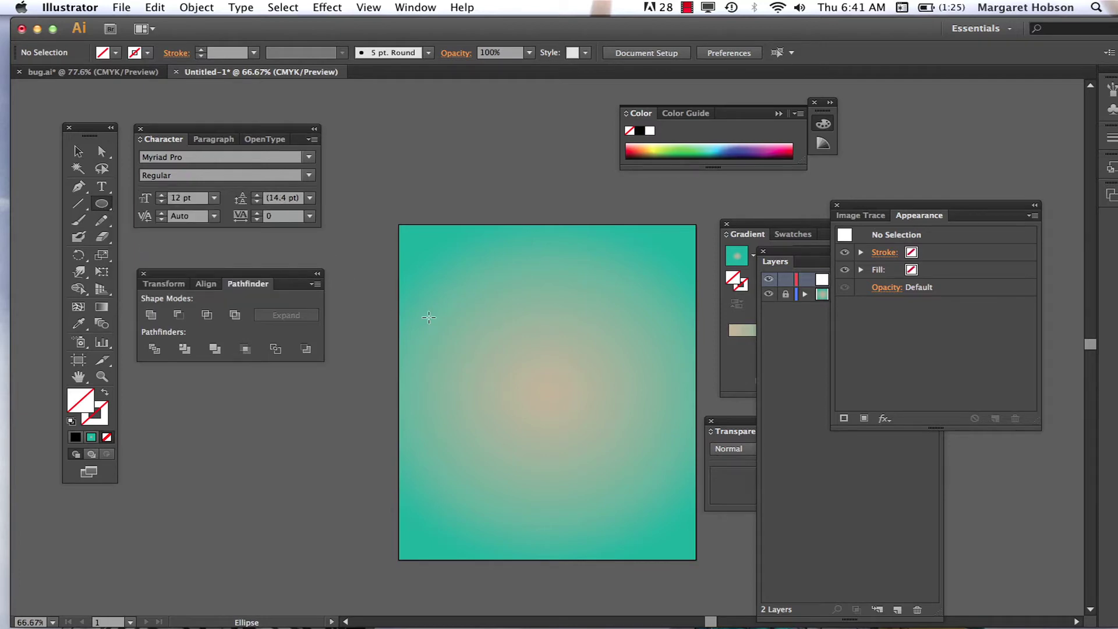
{"action": "left_click_drag", "start_coordinate": [435, 319], "coordinate": [505, 402]}
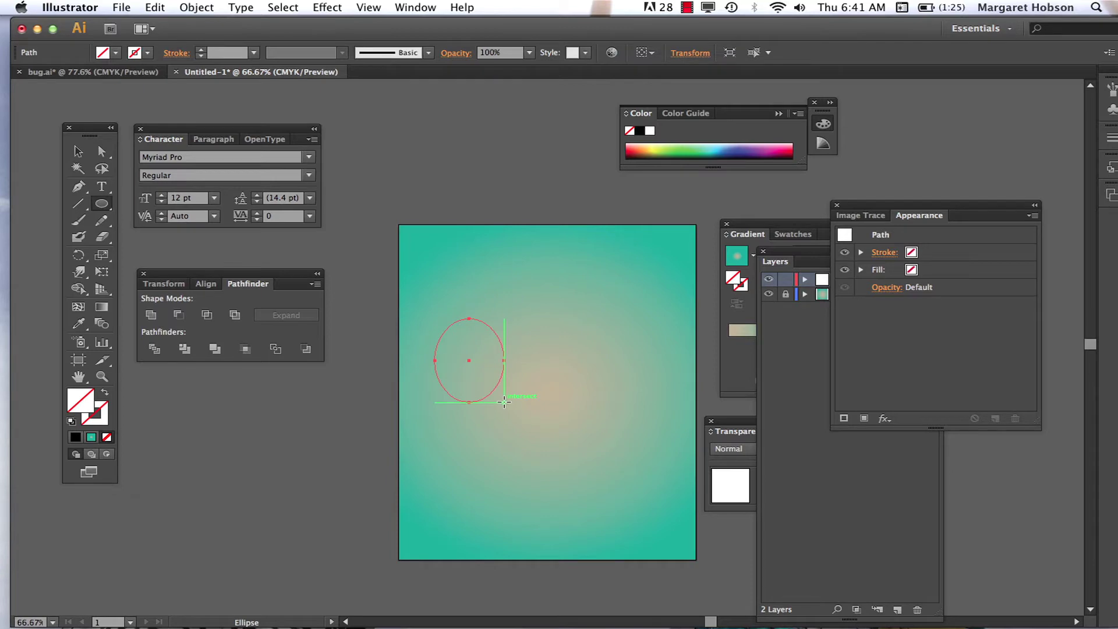
{"action": "key", "text": "super+z"}
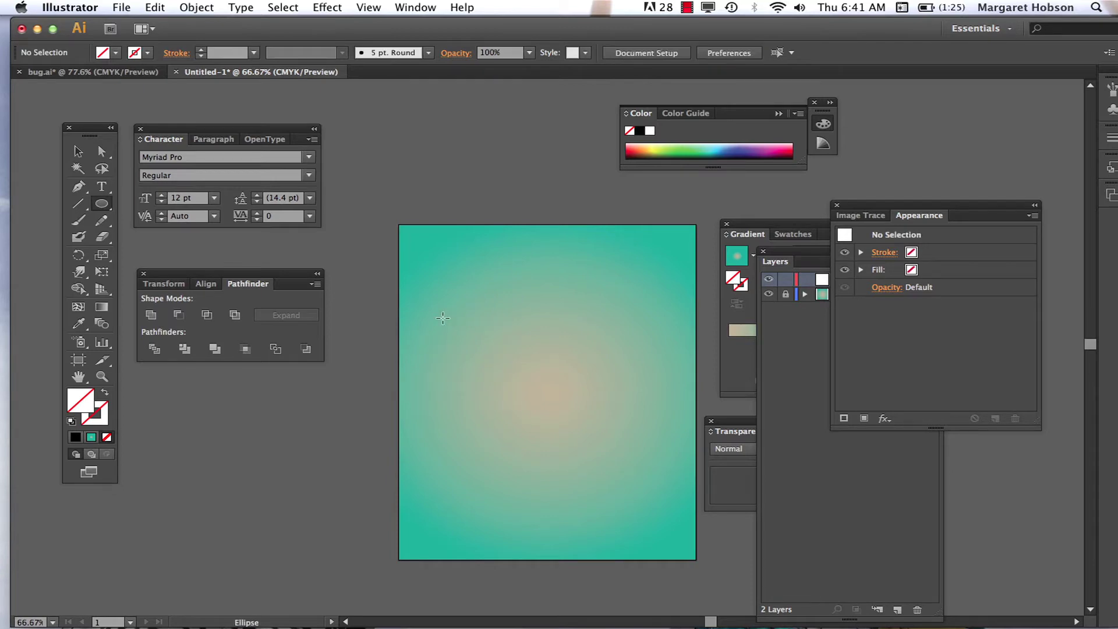
{"action": "left_click_drag", "start_coordinate": [442, 318], "coordinate": [557, 417]}
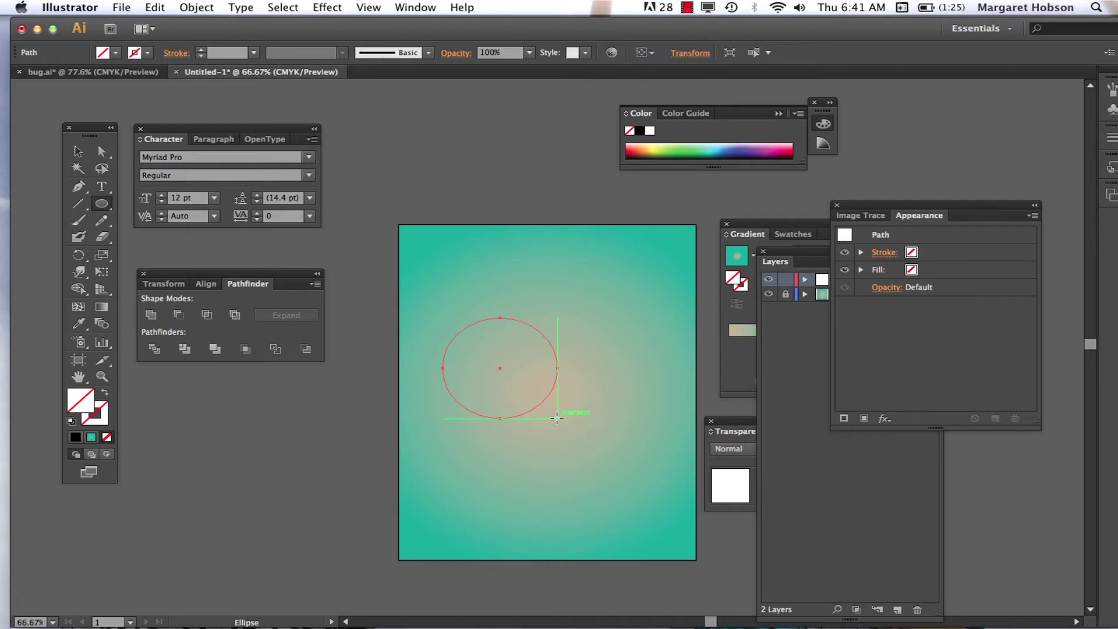
{"action": "left_click", "coordinate": [91, 436]}
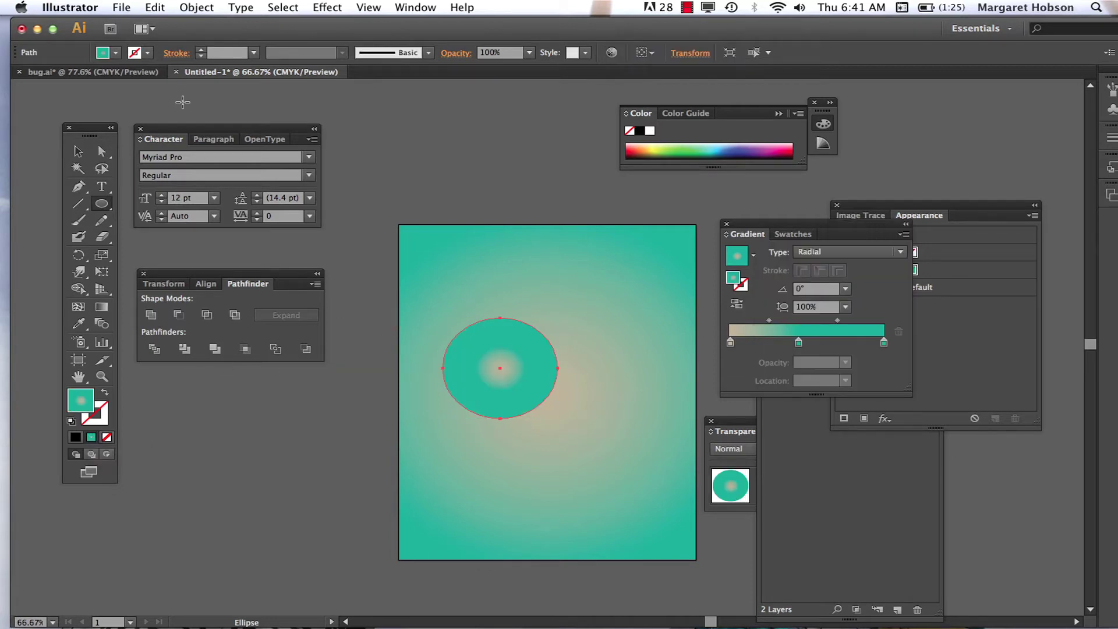
{"action": "left_click", "coordinate": [78, 151]}
{"action": "left_click_drag", "start_coordinate": [460, 383], "coordinate": [432, 401]}
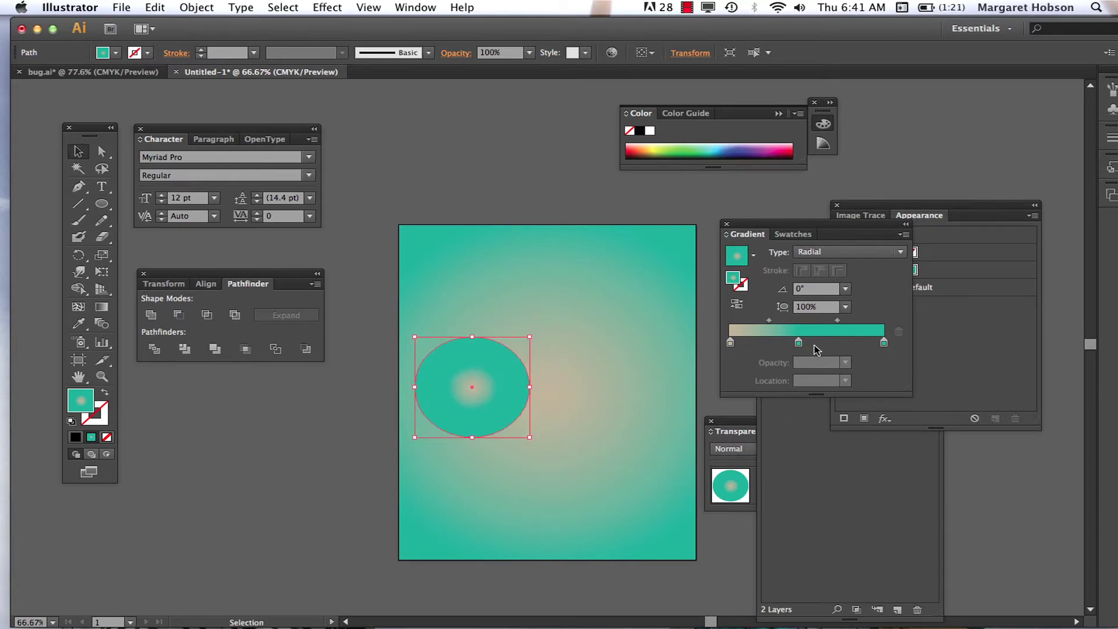
{"action": "left_click", "coordinate": [900, 253]}
Step: Switch the oval to a linear gradient with a dark blue left stop and a CMYK-adjusted middle stop
{"action": "left_click", "coordinate": [847, 271]}
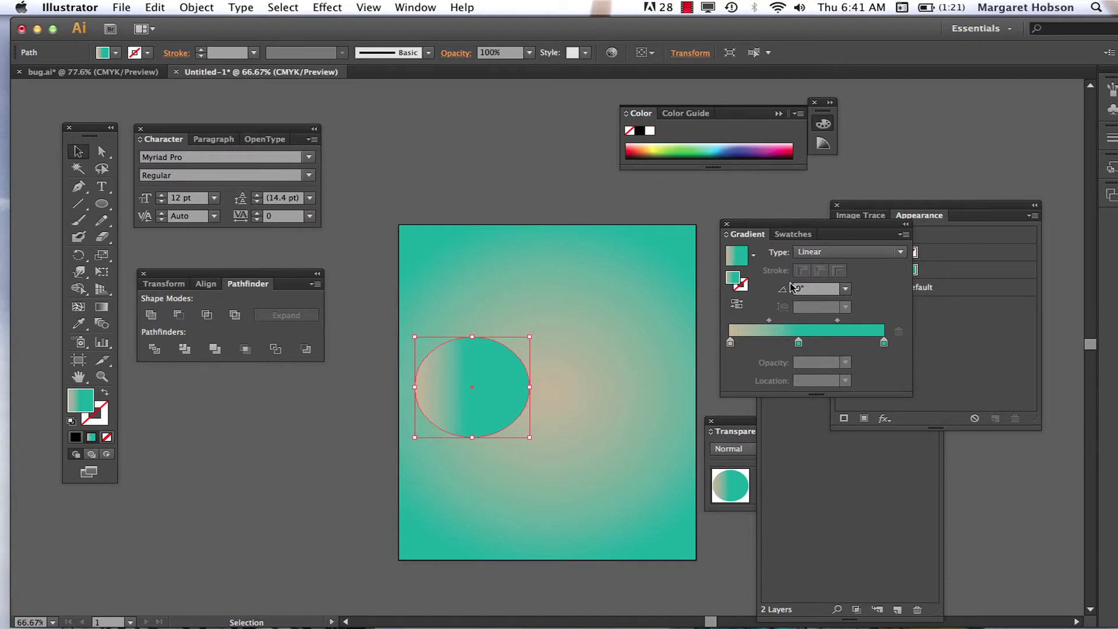
{"action": "double_click", "coordinate": [731, 343]}
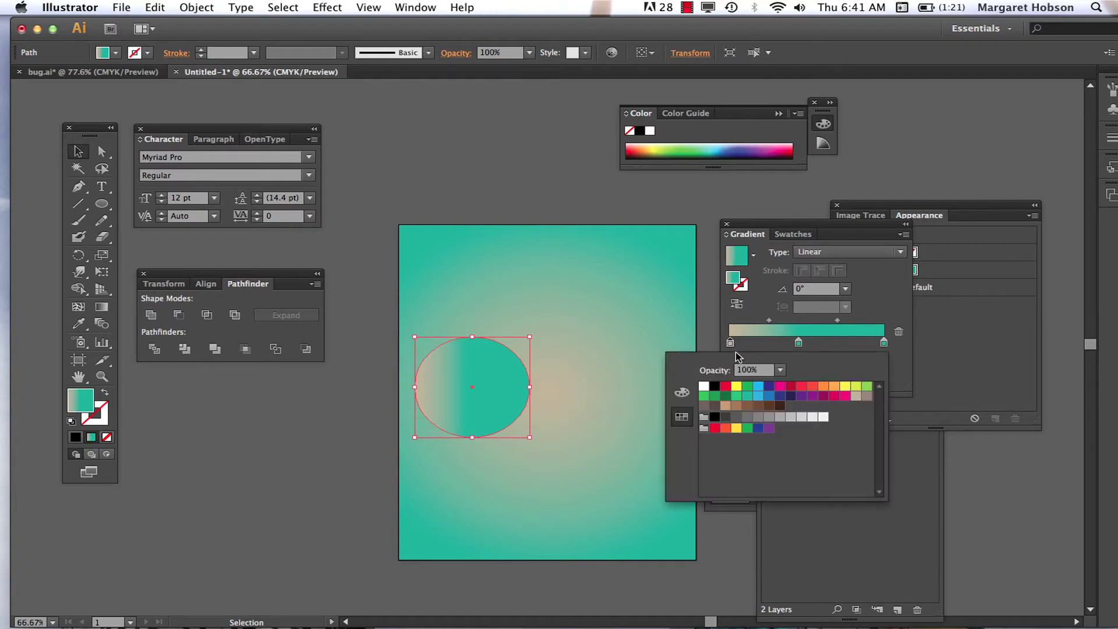
{"action": "left_click", "coordinate": [779, 396]}
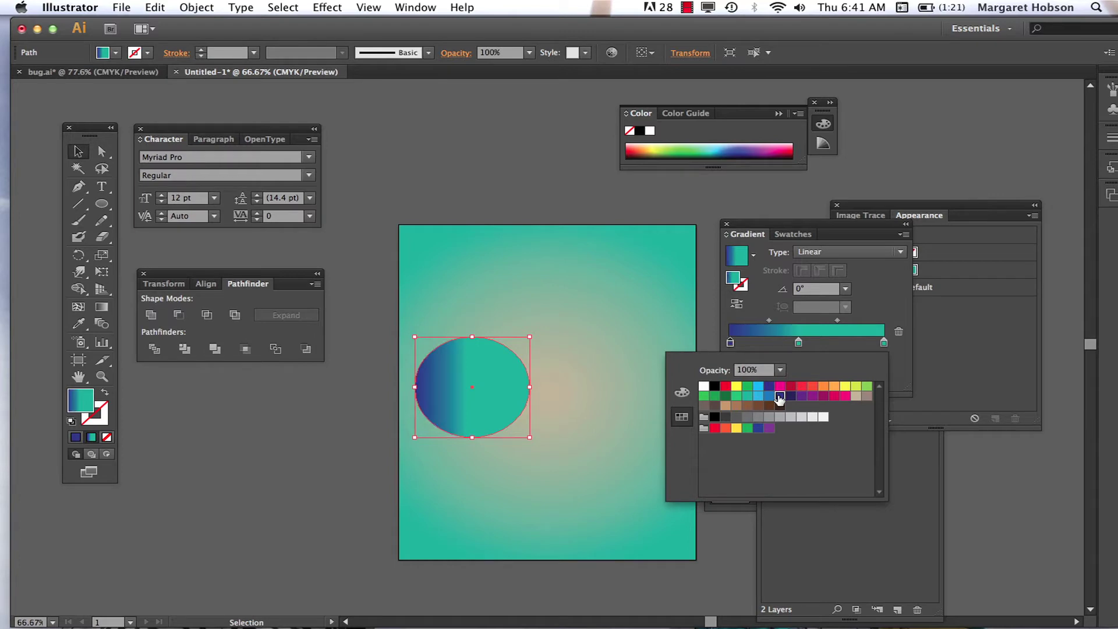
{"action": "double_click", "coordinate": [799, 344]}
{"action": "left_click", "coordinate": [682, 392]}
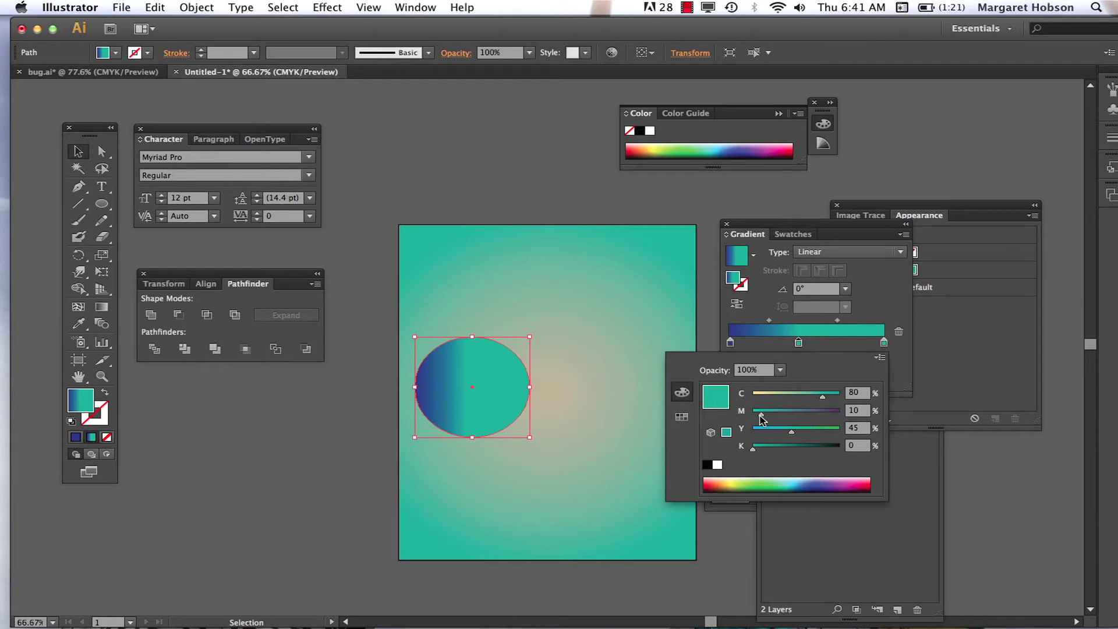
{"action": "left_click_drag", "start_coordinate": [761, 418], "coordinate": [780, 419]}
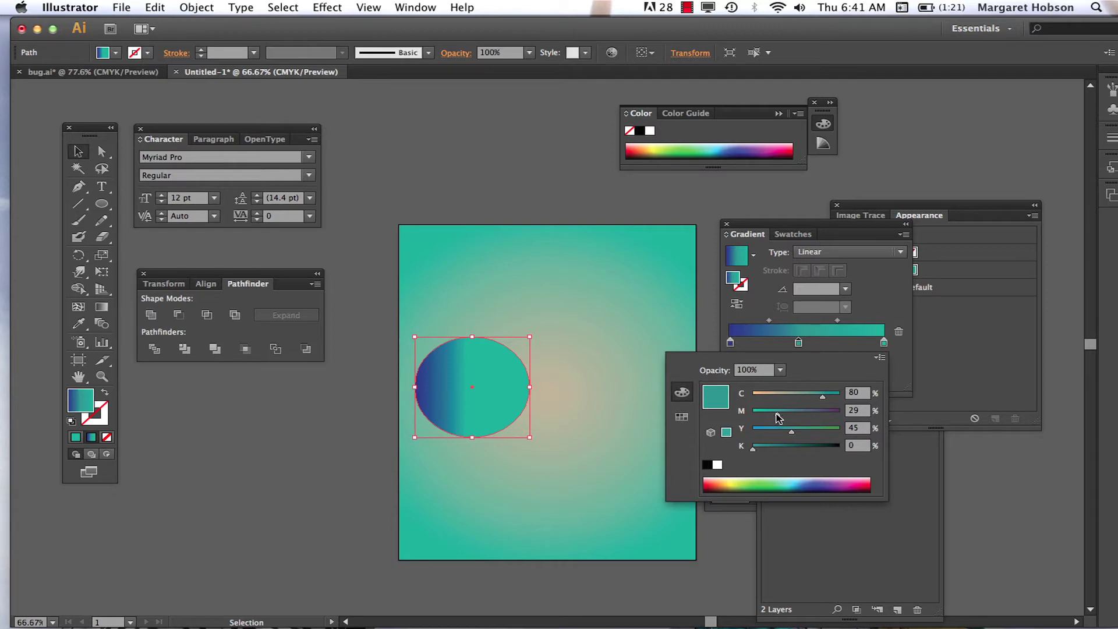
{"action": "left_click_drag", "start_coordinate": [780, 413], "coordinate": [796, 417]}
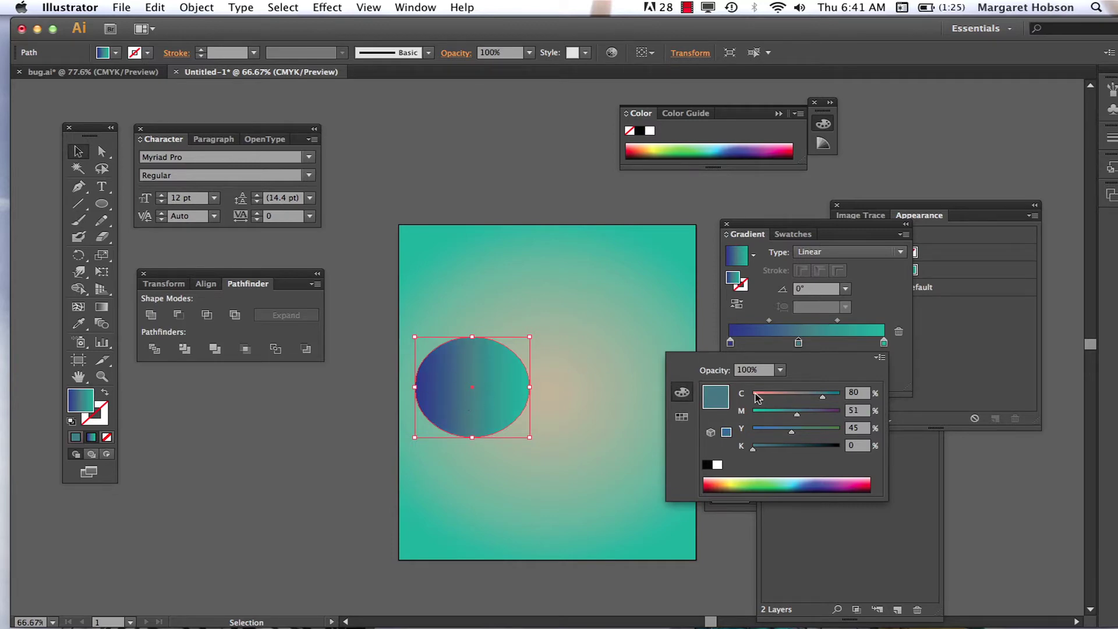
{"action": "double_click", "coordinate": [884, 343]}
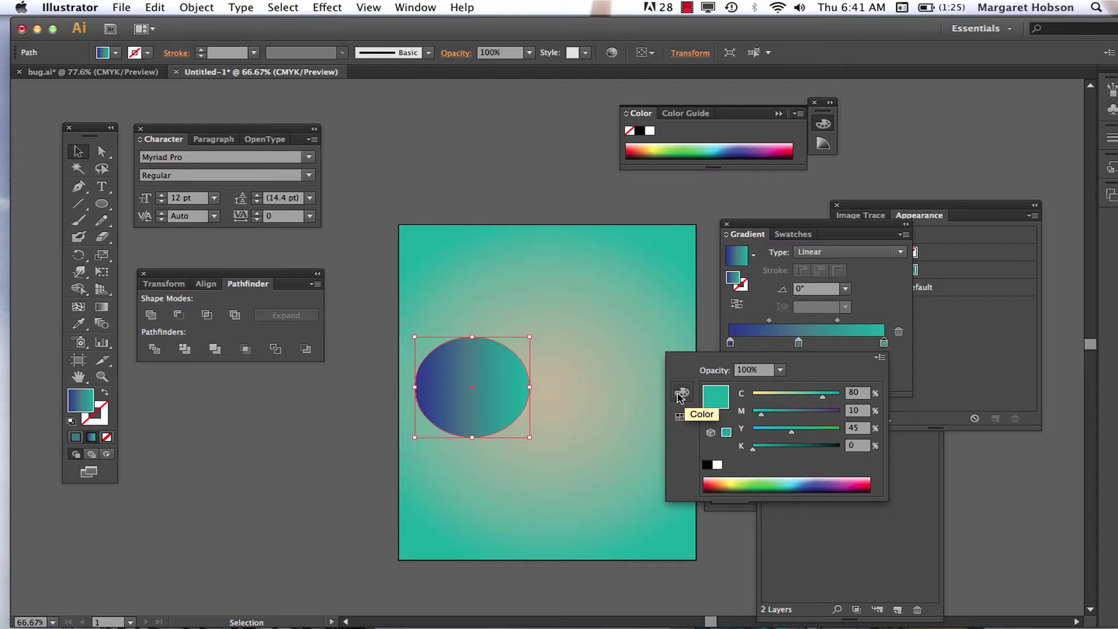
{"action": "left_click", "coordinate": [681, 416]}
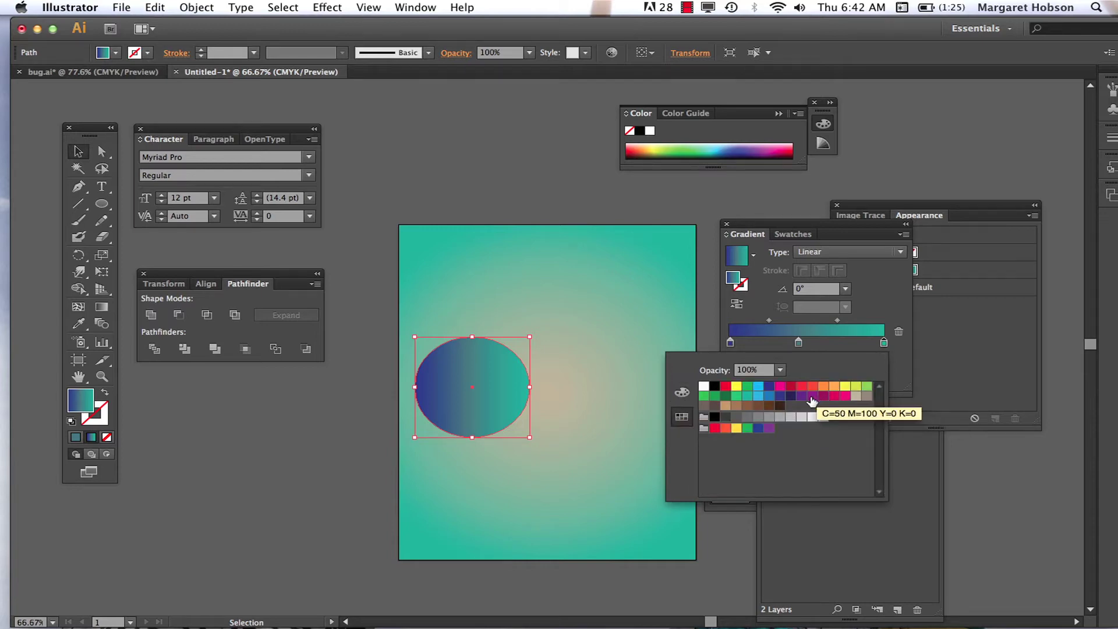
Step: Set the gradient's right stop to 50% grey and shift the middle stop to the right
{"action": "left_click", "coordinate": [703, 387]}
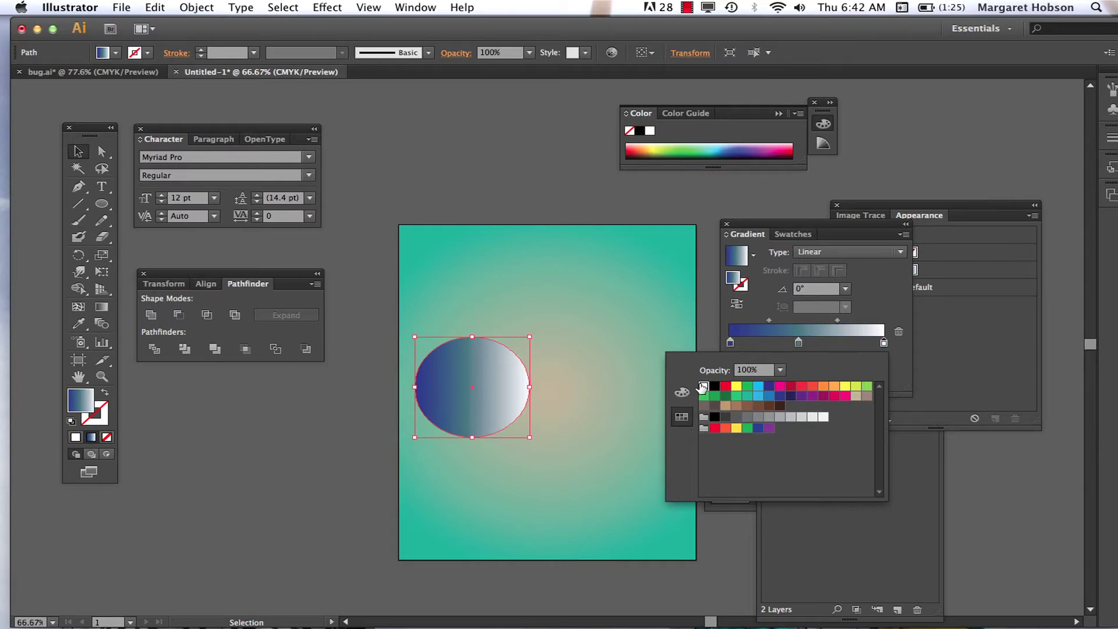
{"action": "left_click", "coordinate": [769, 417]}
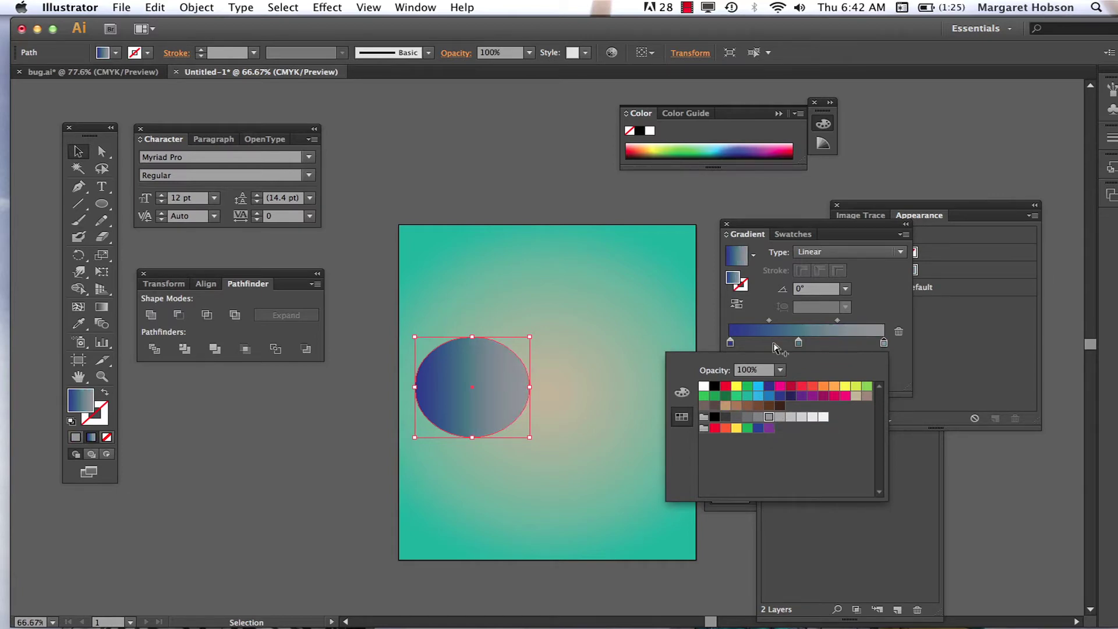
{"action": "left_click", "coordinate": [839, 325]}
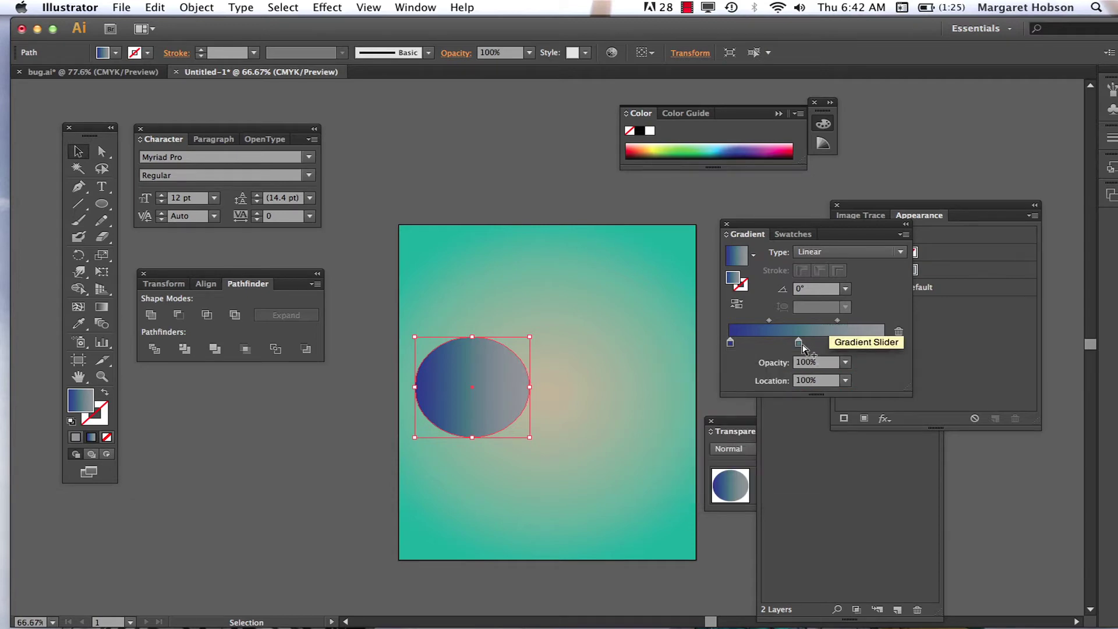
{"action": "mouse_move", "coordinate": [798, 342]}
{"action": "left_mouse_down"}
{"action": "mouse_move", "coordinate": [821, 346]}
{"action": "mouse_move", "coordinate": [851, 320]}
{"action": "mouse_move", "coordinate": [819, 347]}
{"action": "mouse_move", "coordinate": [836, 346]}
{"action": "mouse_move", "coordinate": [819, 347]}
{"action": "left_mouse_up"}
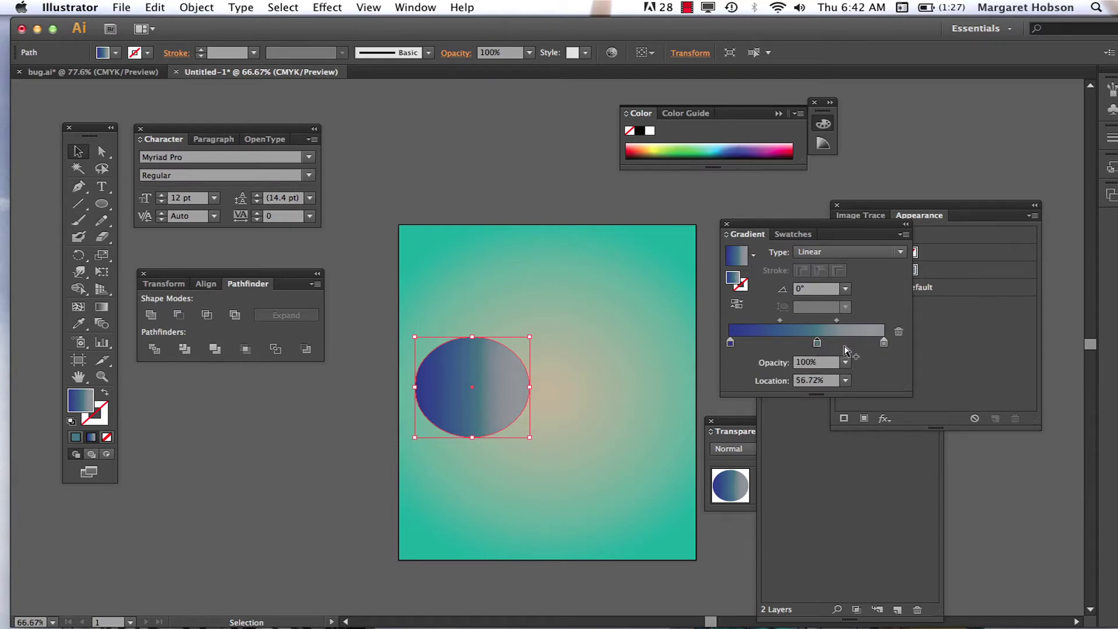
Step: Try and remove a K=80 grey stop, then rotate the ellipse to a 79.1° gradient angle
{"action": "left_click", "coordinate": [844, 344]}
{"action": "double_click", "coordinate": [844, 344]}
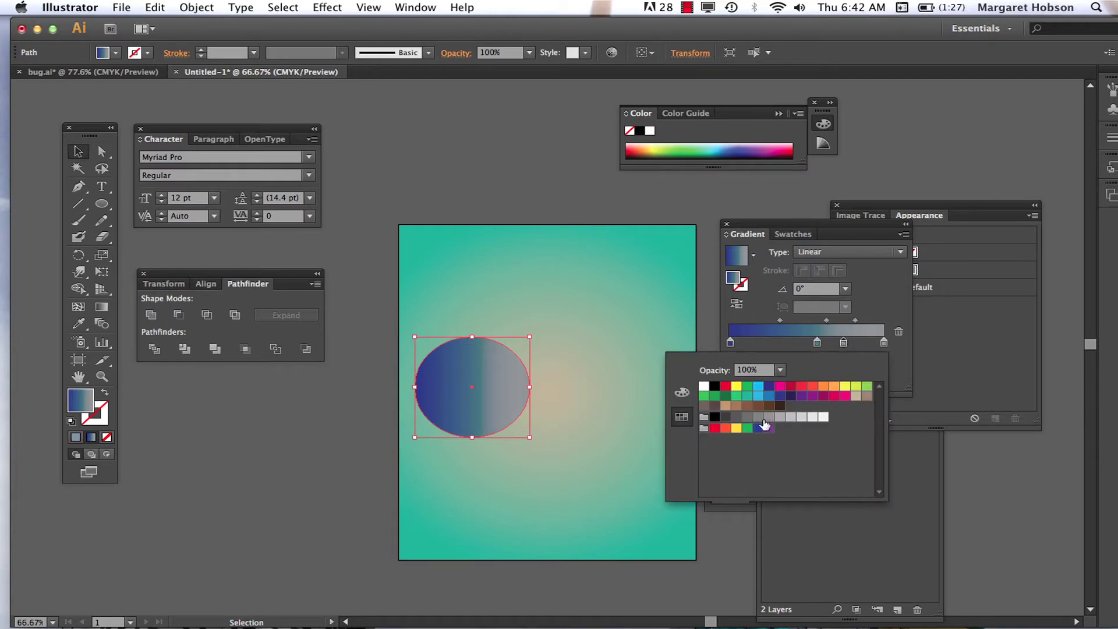
{"action": "left_click", "coordinate": [737, 418]}
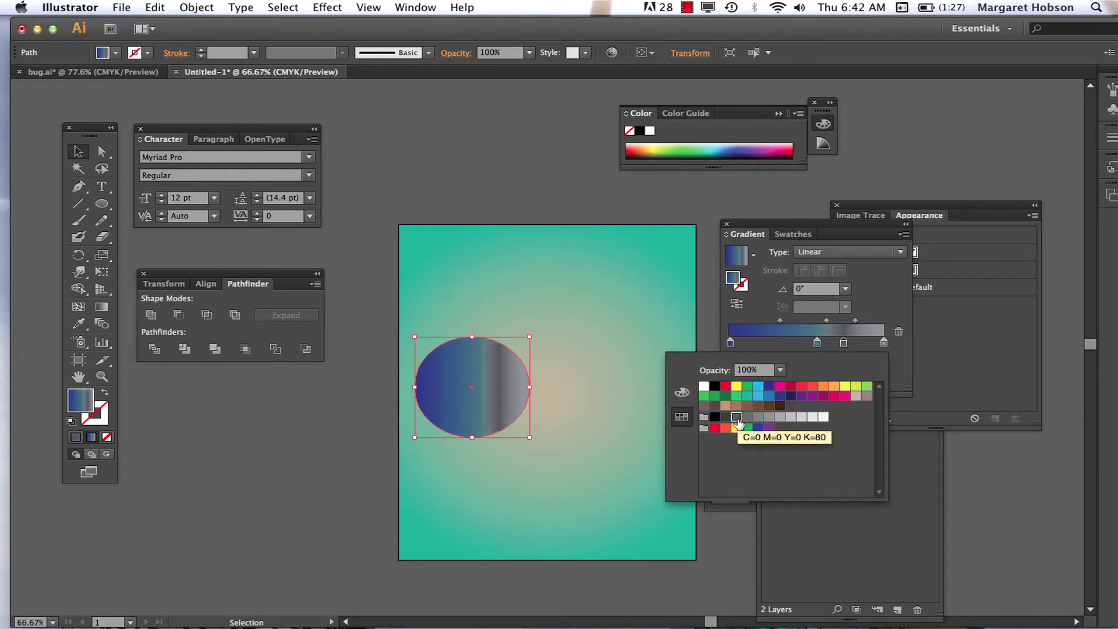
{"action": "key", "text": "Return"}
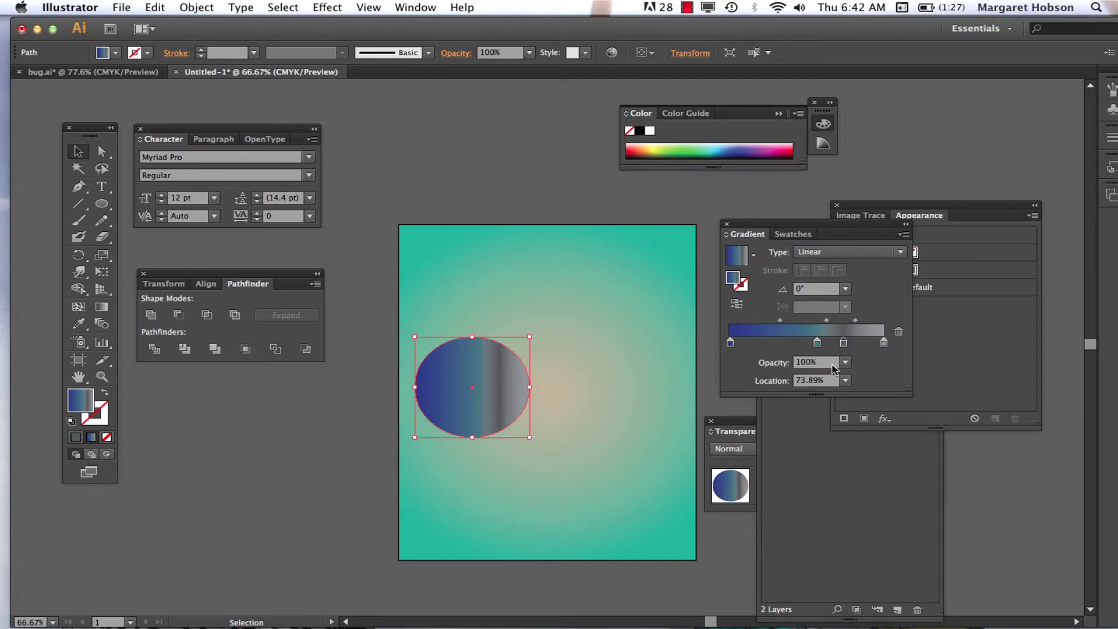
{"action": "left_click_drag", "start_coordinate": [844, 343], "coordinate": [885, 369]}
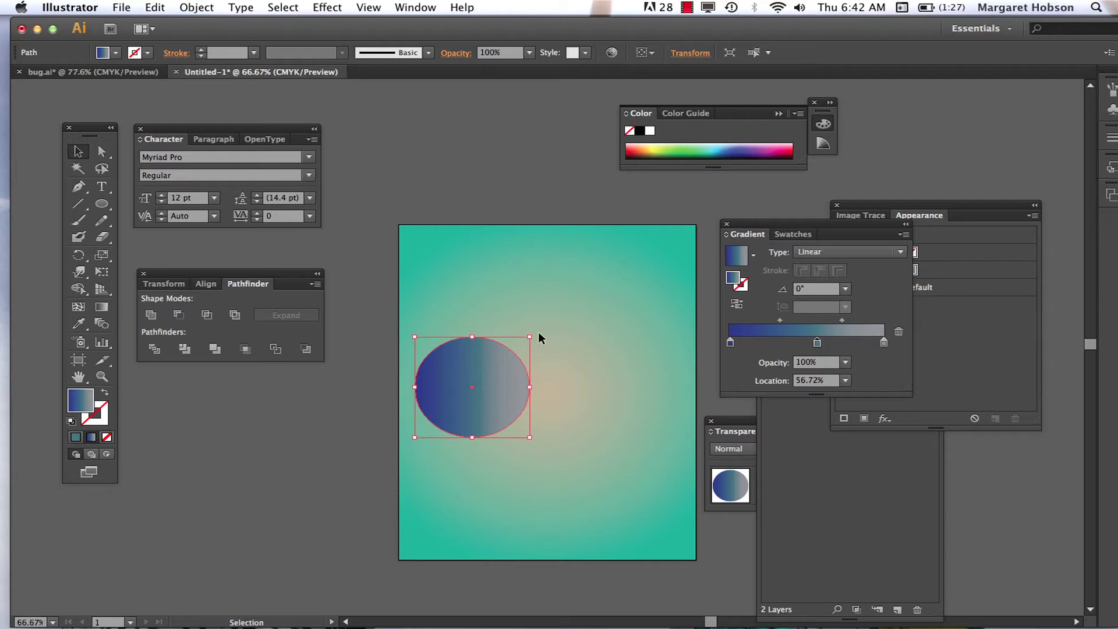
{"action": "left_click_drag", "start_coordinate": [536, 333], "coordinate": [417, 308]}
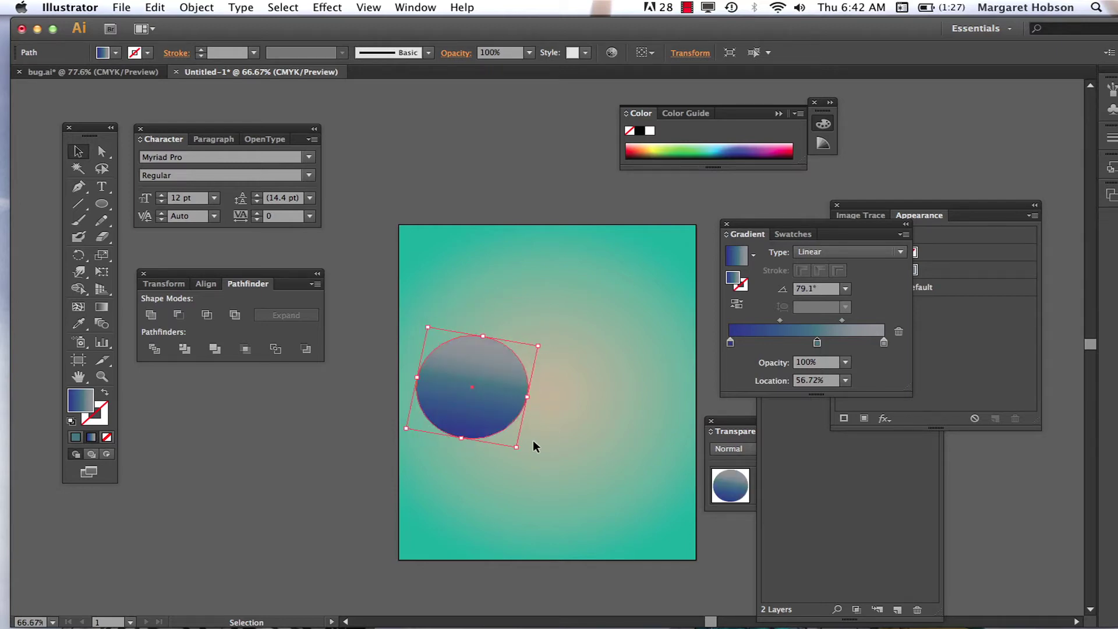
Step: Rotate the ball to 77.6°, stretch its gradient past the top edge, and lower the middle stop
{"action": "left_click_drag", "start_coordinate": [519, 449], "coordinate": [513, 447]}
{"action": "left_click", "coordinate": [105, 308]}
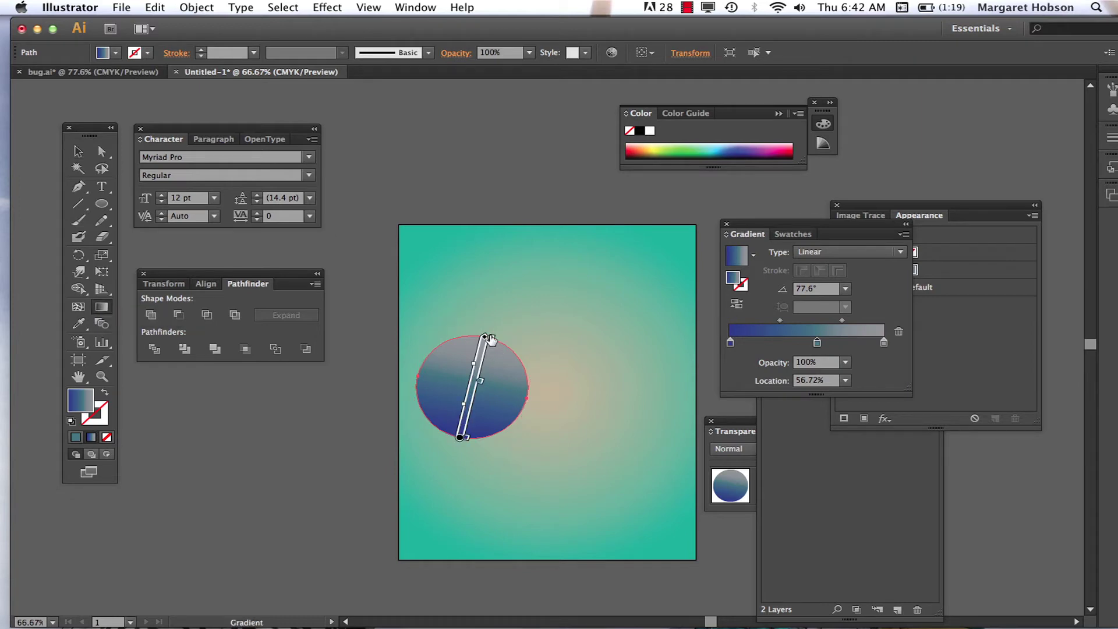
{"action": "left_click_drag", "start_coordinate": [486, 337], "coordinate": [494, 303]}
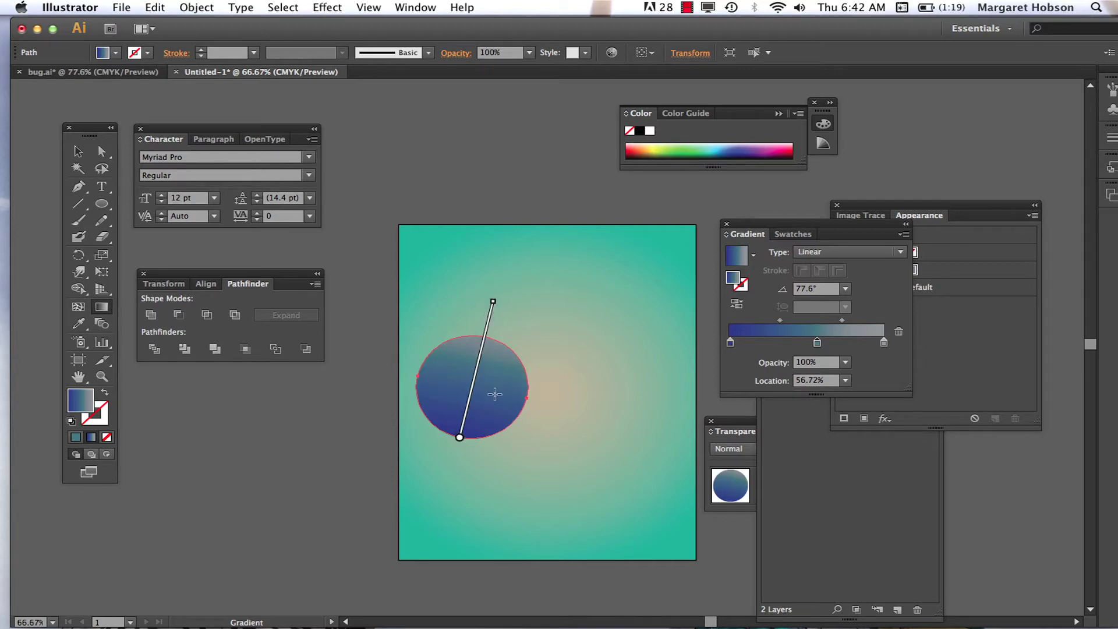
{"action": "mouse_move", "coordinate": [488, 365]}
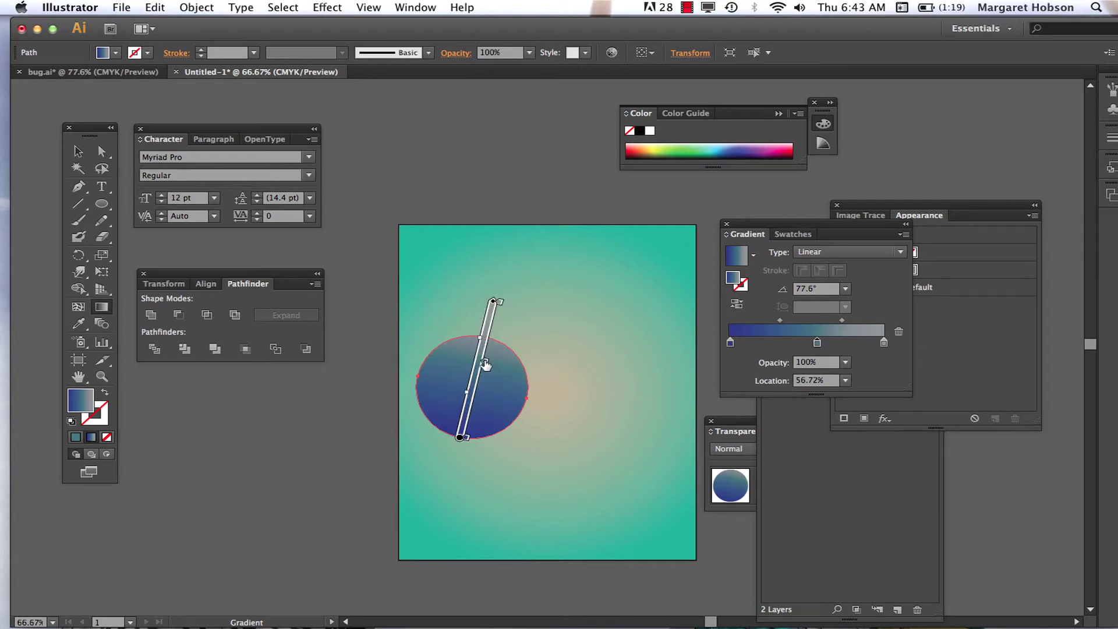
{"action": "left_click_drag", "start_coordinate": [485, 365], "coordinate": [486, 360]}
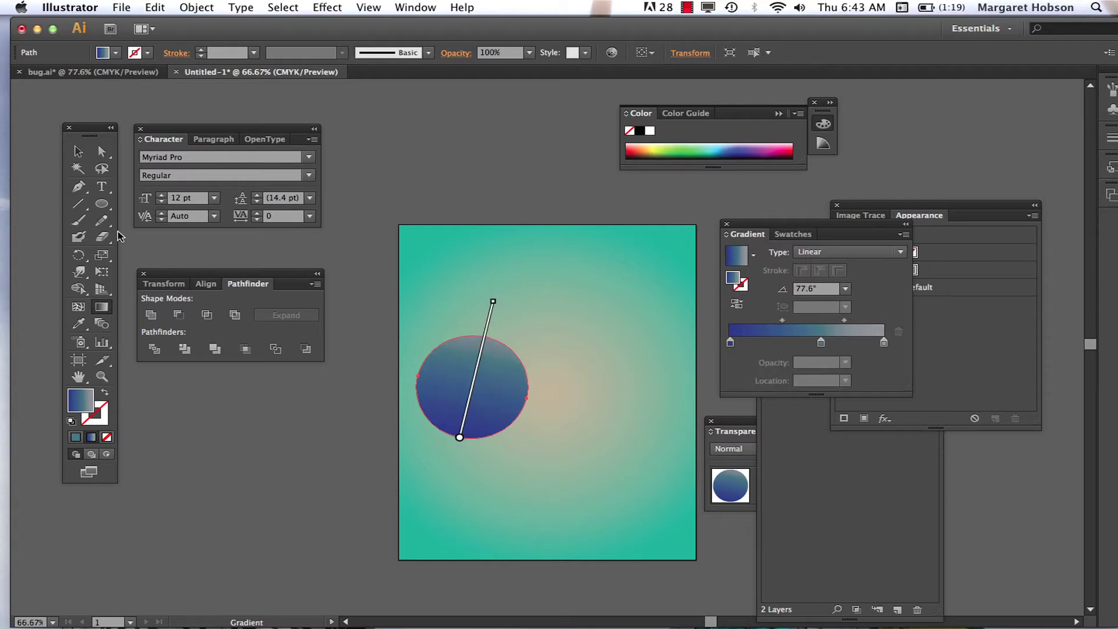
{"action": "left_click", "coordinate": [78, 151]}
{"action": "left_click", "coordinate": [175, 388]}
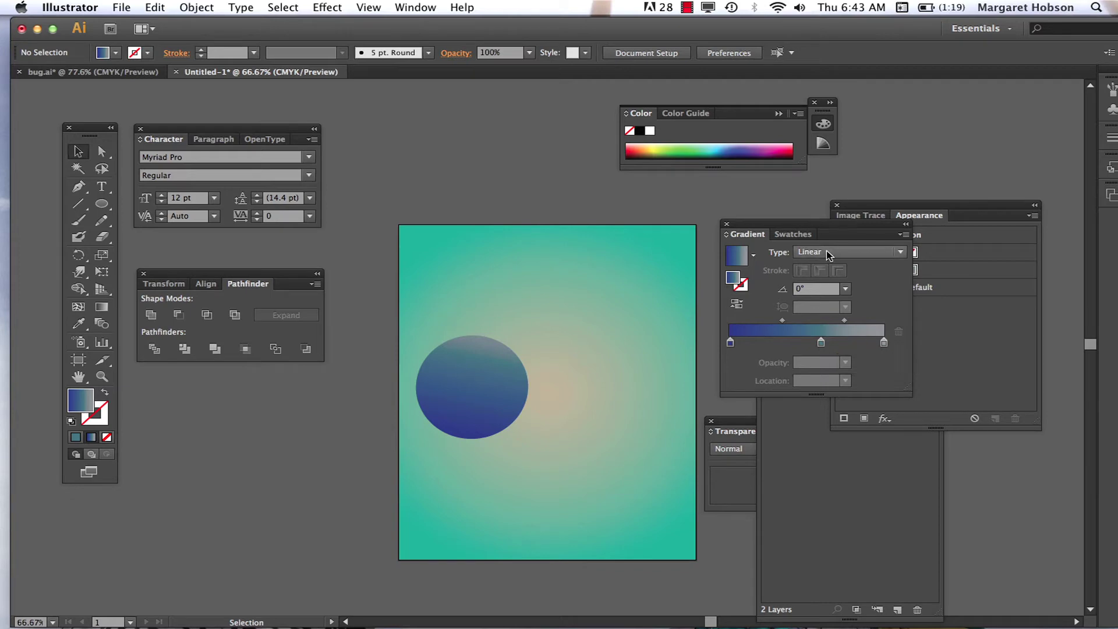
Step: Move the Gradient panel down, reposition Appearance, and place the Transparency panel at upper right
{"action": "left_click_drag", "start_coordinate": [792, 222], "coordinate": [704, 383]}
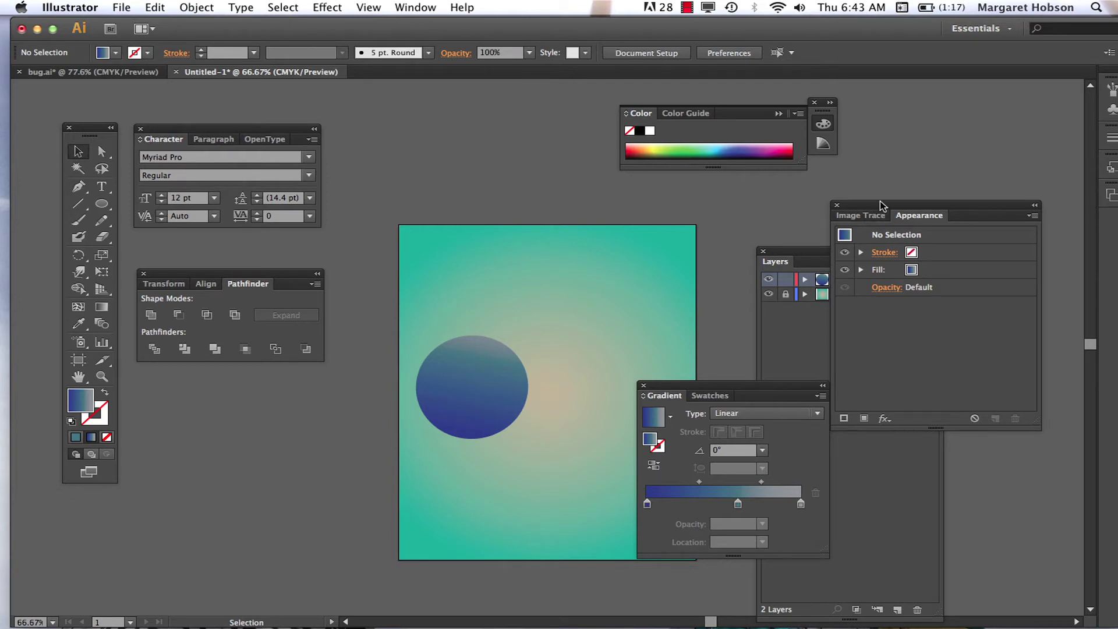
{"action": "mouse_move", "coordinate": [878, 206]}
{"action": "left_mouse_down"}
{"action": "mouse_move", "coordinate": [864, 188]}
{"action": "mouse_move", "coordinate": [894, 190]}
{"action": "mouse_move", "coordinate": [901, 286]}
{"action": "mouse_move", "coordinate": [896, 259]}
{"action": "left_mouse_up"}
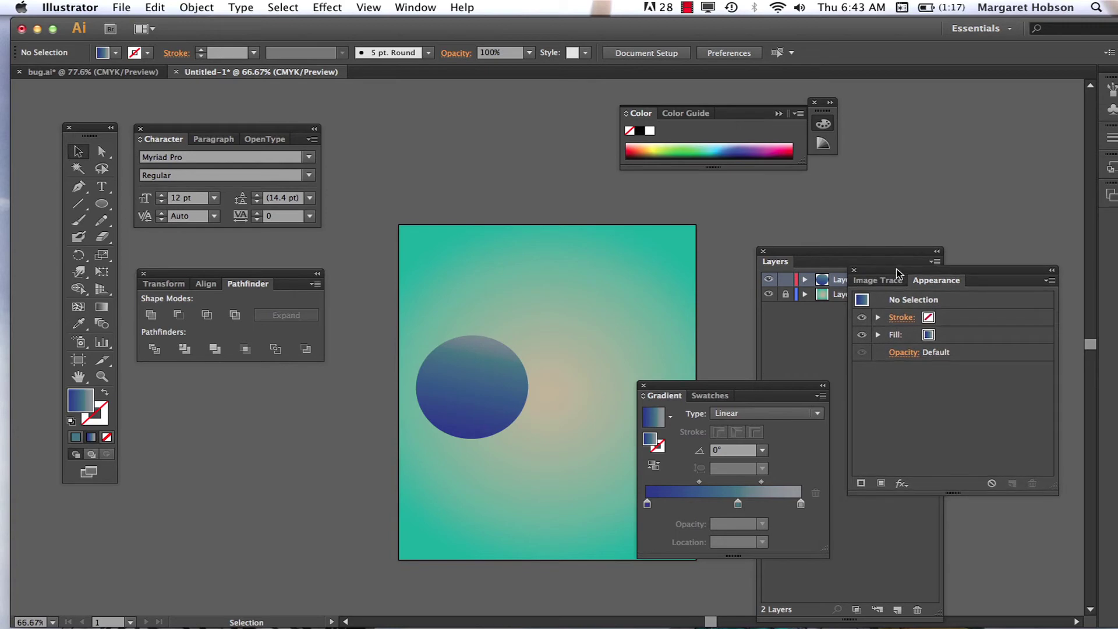
{"action": "left_click", "coordinate": [412, 7]}
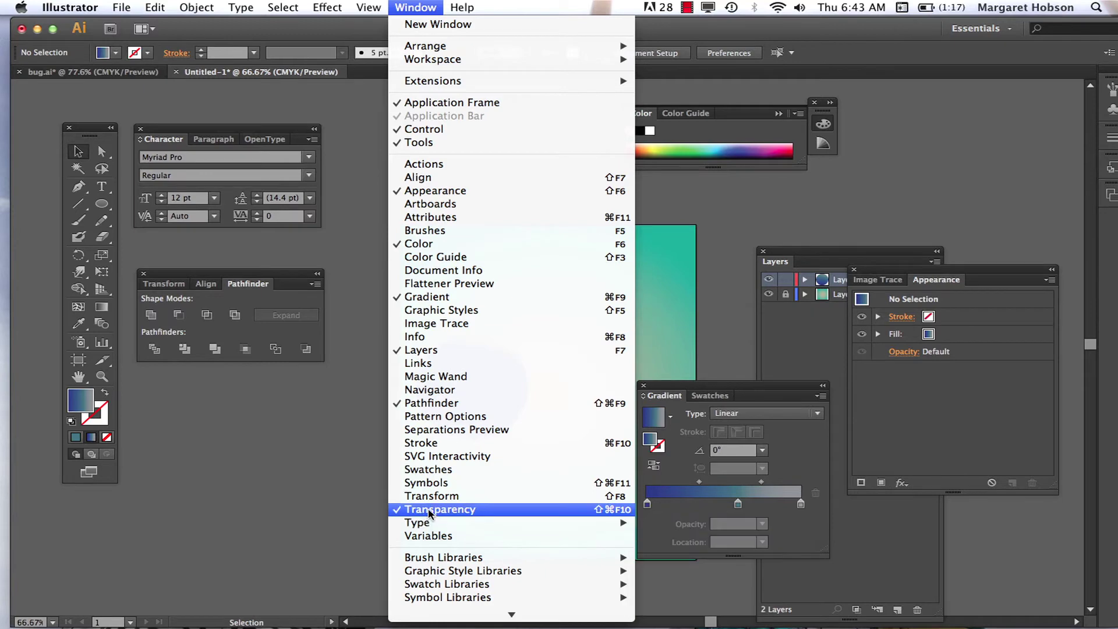
{"action": "left_click", "coordinate": [219, 498]}
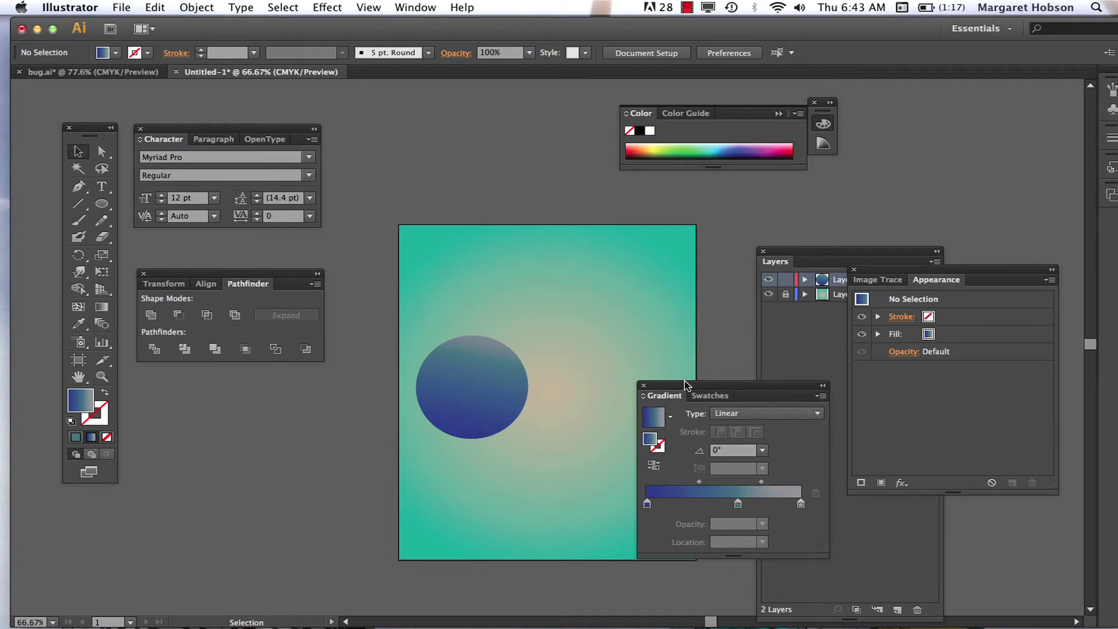
{"action": "left_click", "coordinate": [419, 8]}
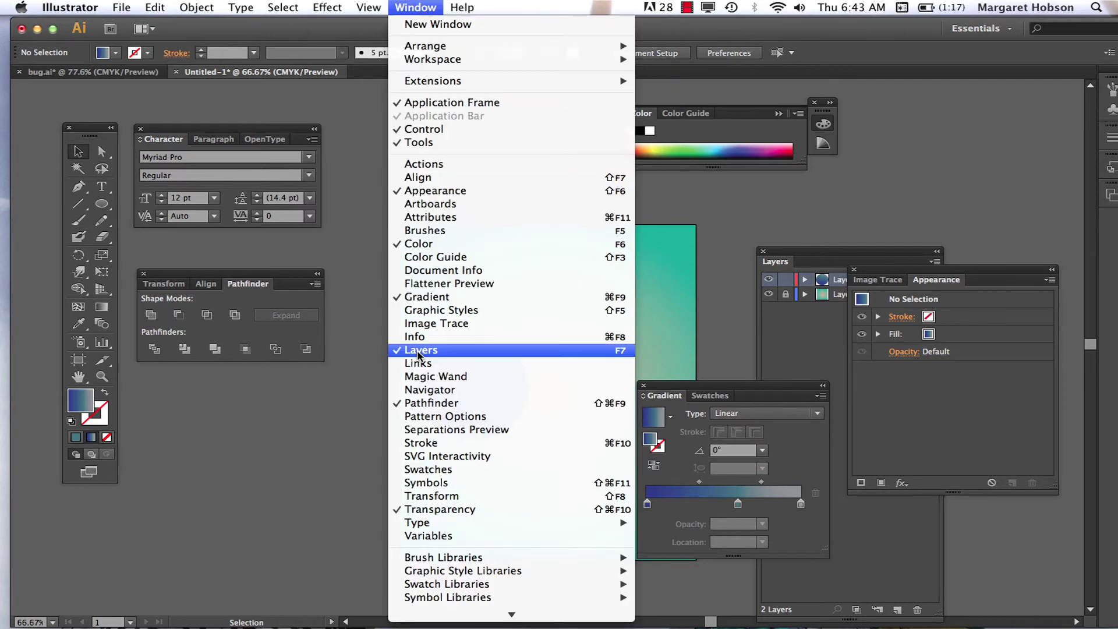
{"action": "left_click", "coordinate": [407, 511]}
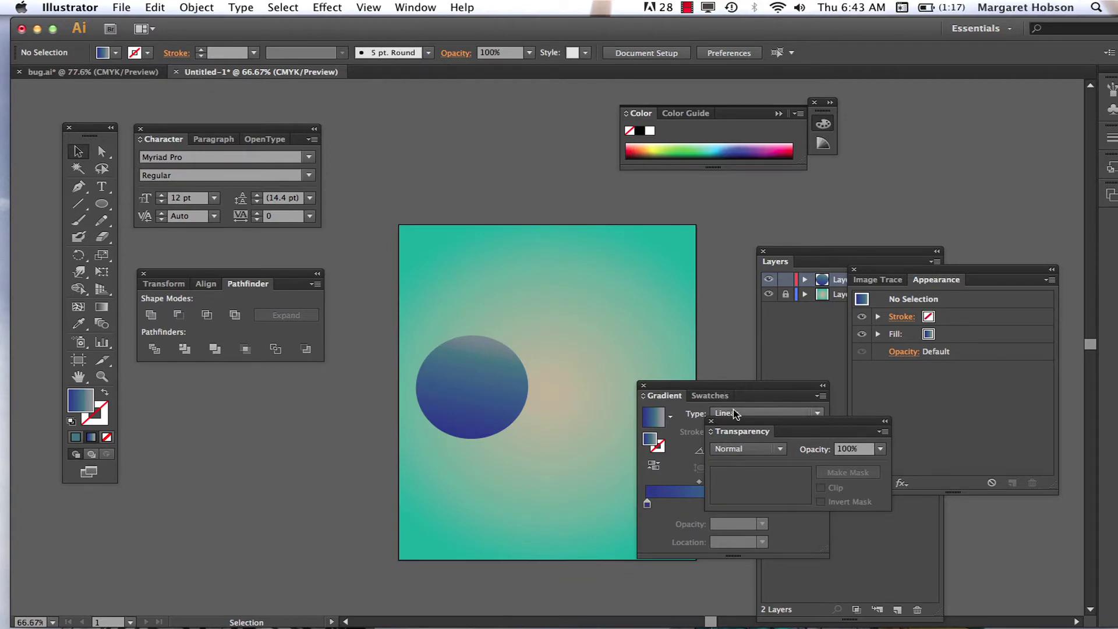
{"action": "left_click_drag", "start_coordinate": [733, 422], "coordinate": [886, 128]}
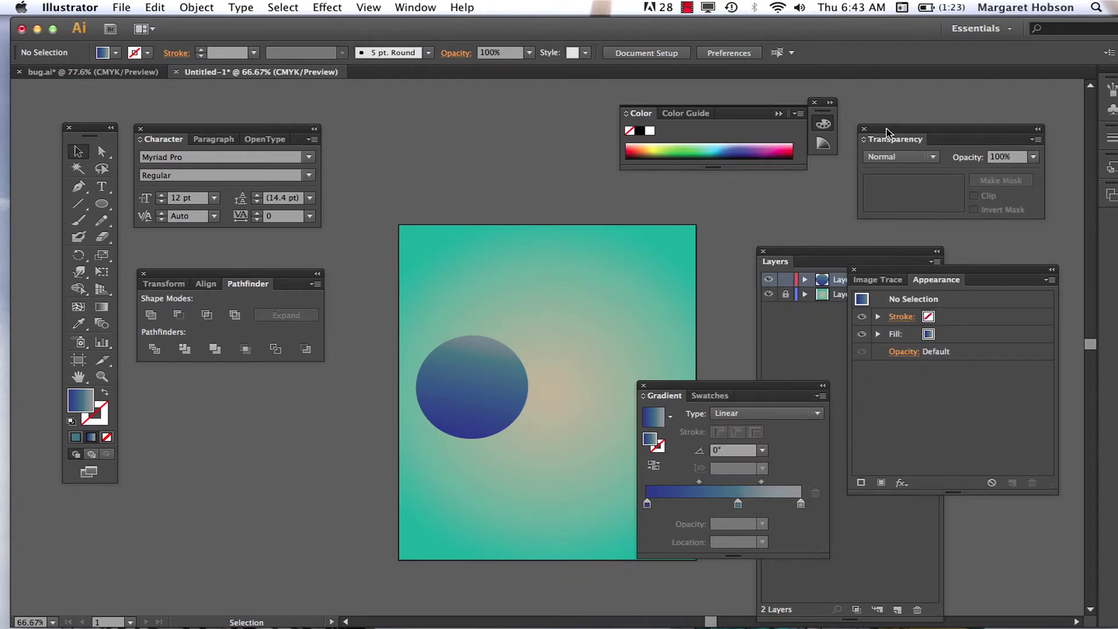
Step: Move the Appearance panel up-left and add a second fill above the stroke and original fill
{"action": "left_click_drag", "start_coordinate": [894, 268], "coordinate": [804, 243]}
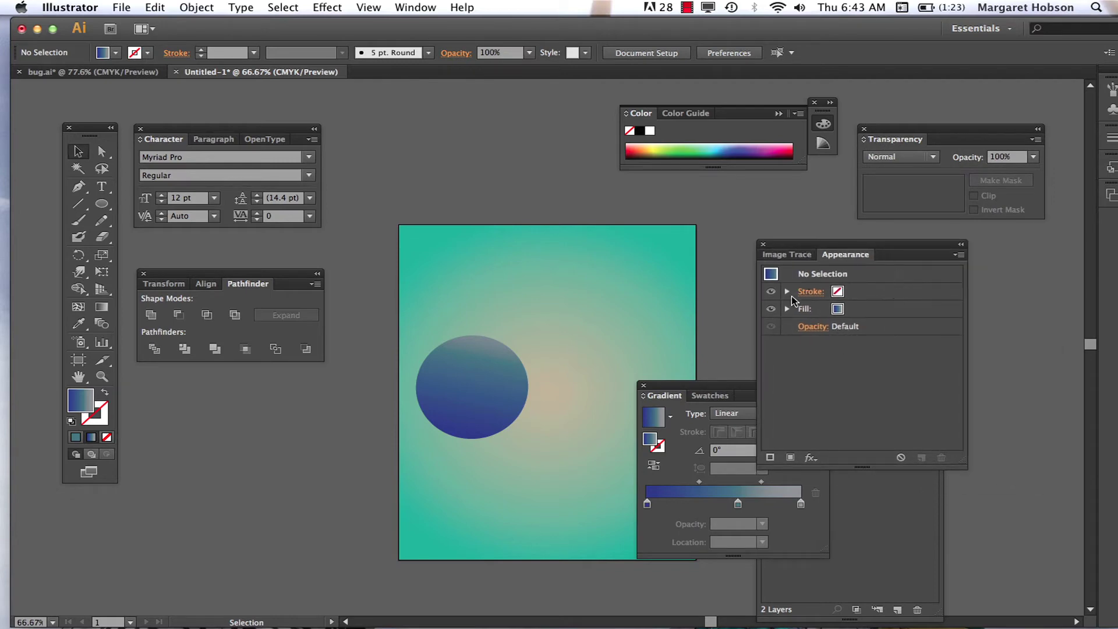
{"action": "left_click", "coordinate": [791, 458]}
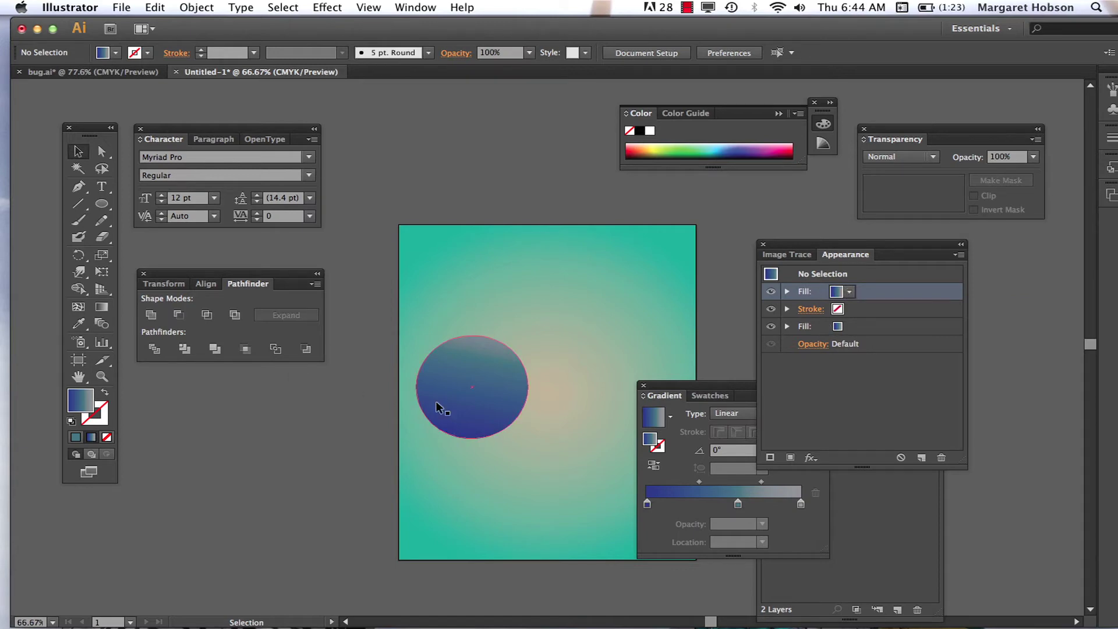
{"action": "key", "text": "g"}
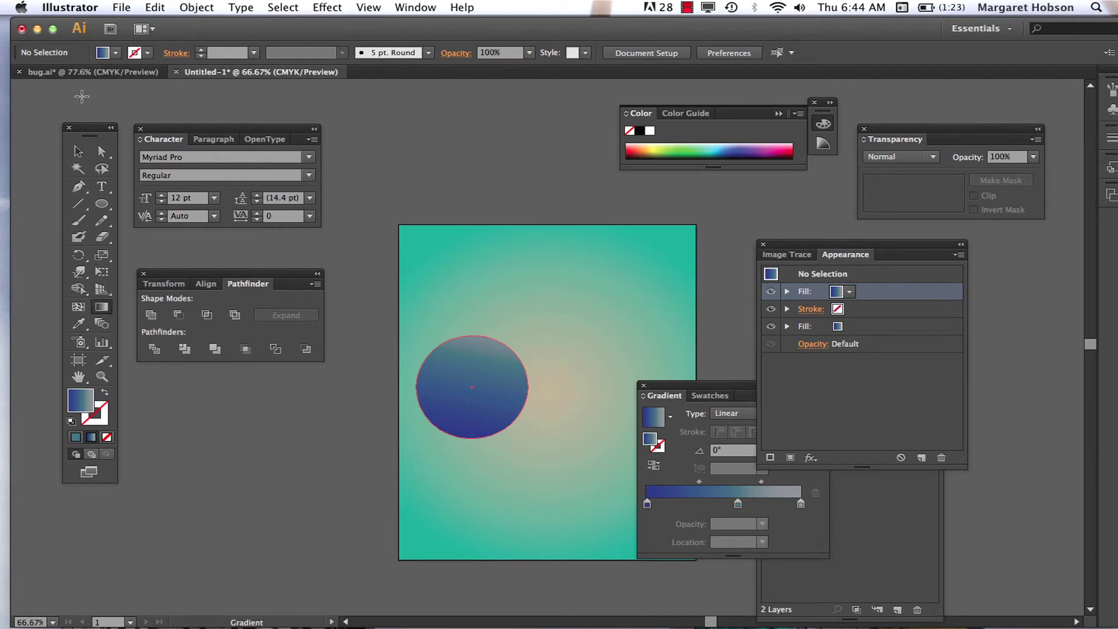
Step: Select the ball and make its gradient's bottom stop a darker navy
{"action": "left_click", "coordinate": [81, 151]}
{"action": "left_click", "coordinate": [447, 390]}
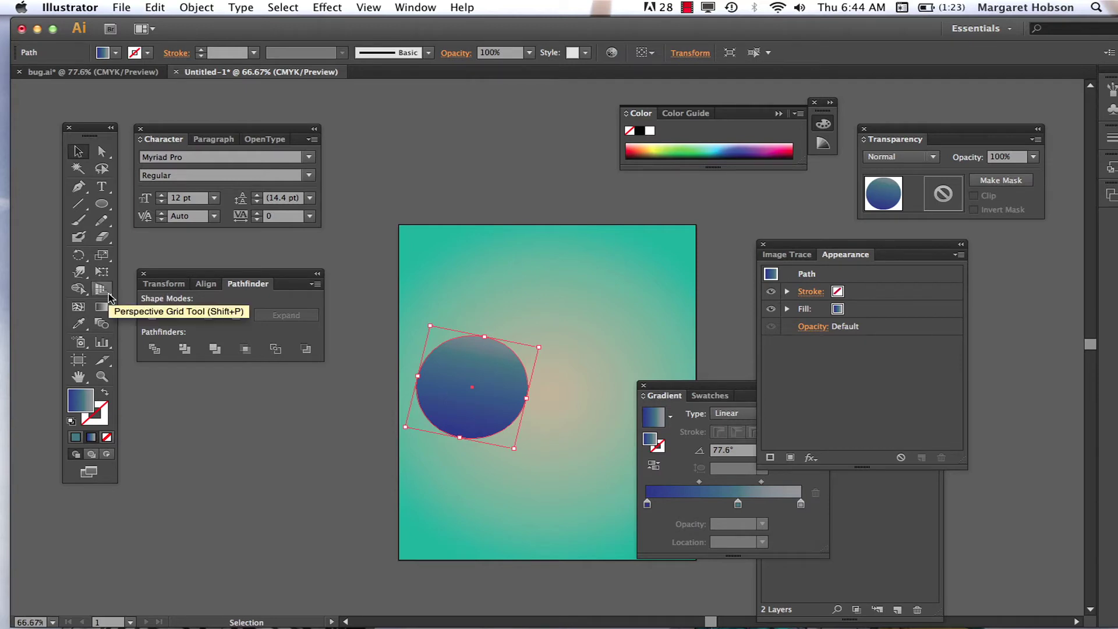
{"action": "key", "text": "g"}
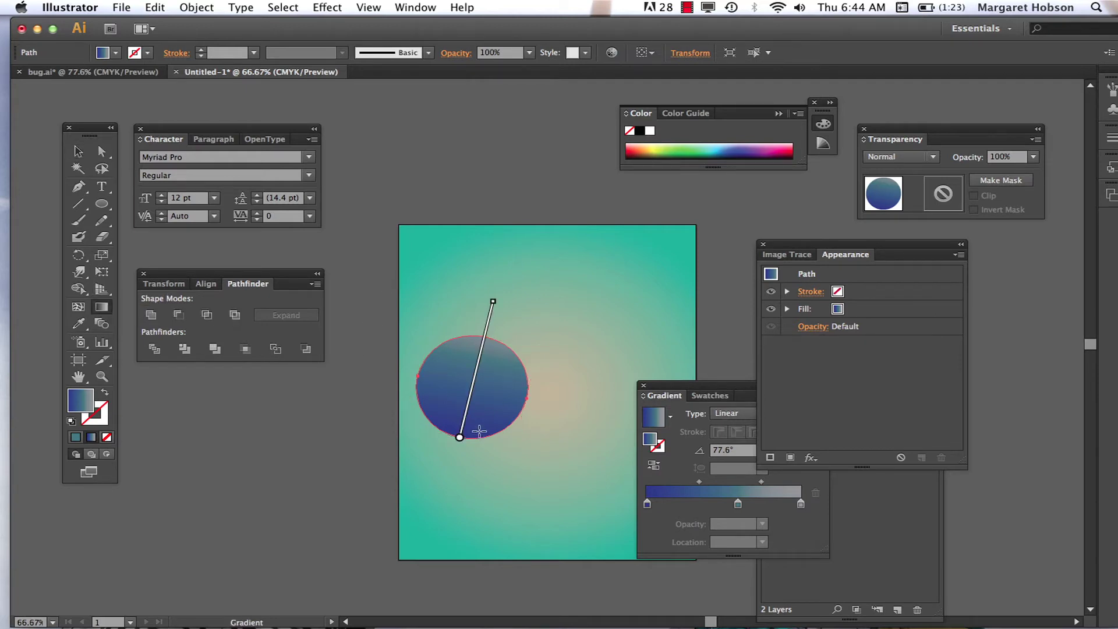
{"action": "mouse_move", "coordinate": [471, 444]}
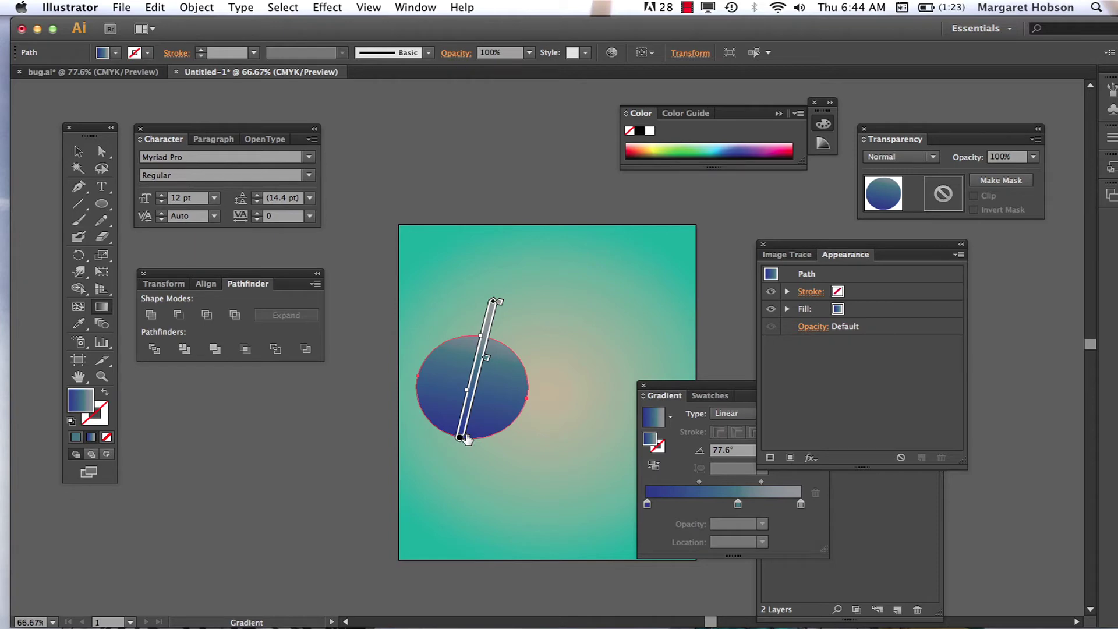
{"action": "double_click", "coordinate": [462, 437]}
{"action": "left_click", "coordinate": [367, 478]}
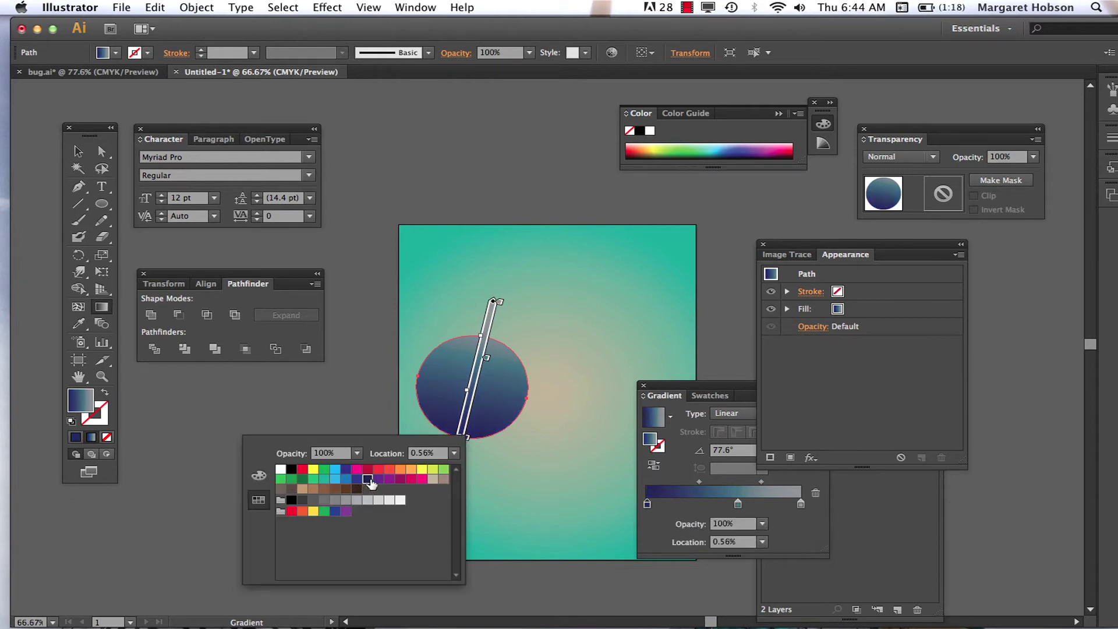
{"action": "left_click", "coordinate": [487, 361]}
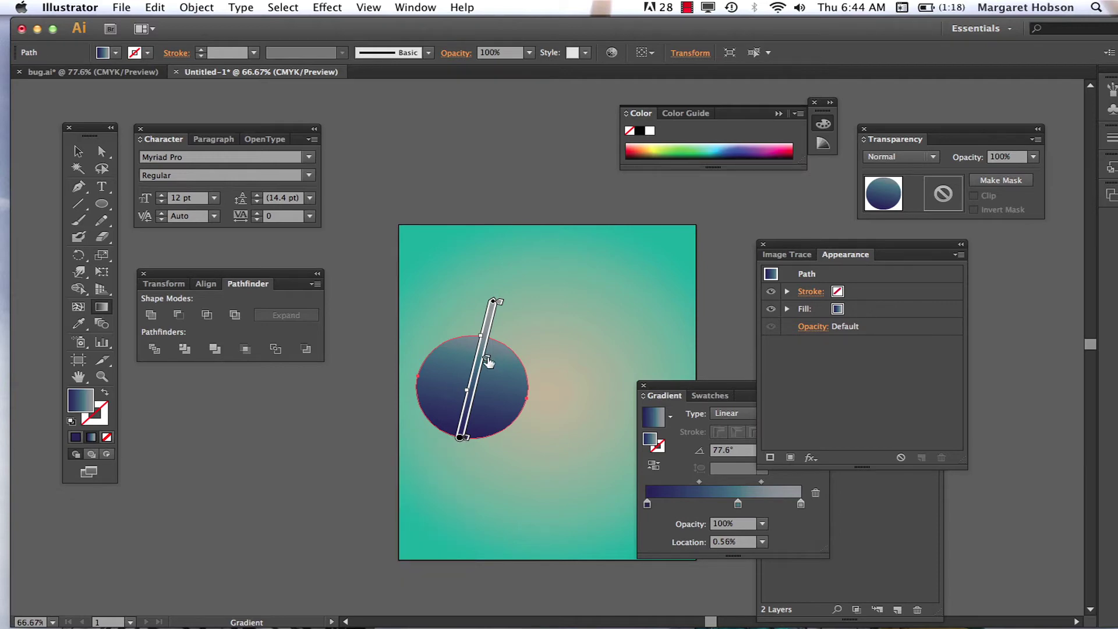
Step: Set the middle gradient stop at 59.25% to dark blue
{"action": "double_click", "coordinate": [487, 361]}
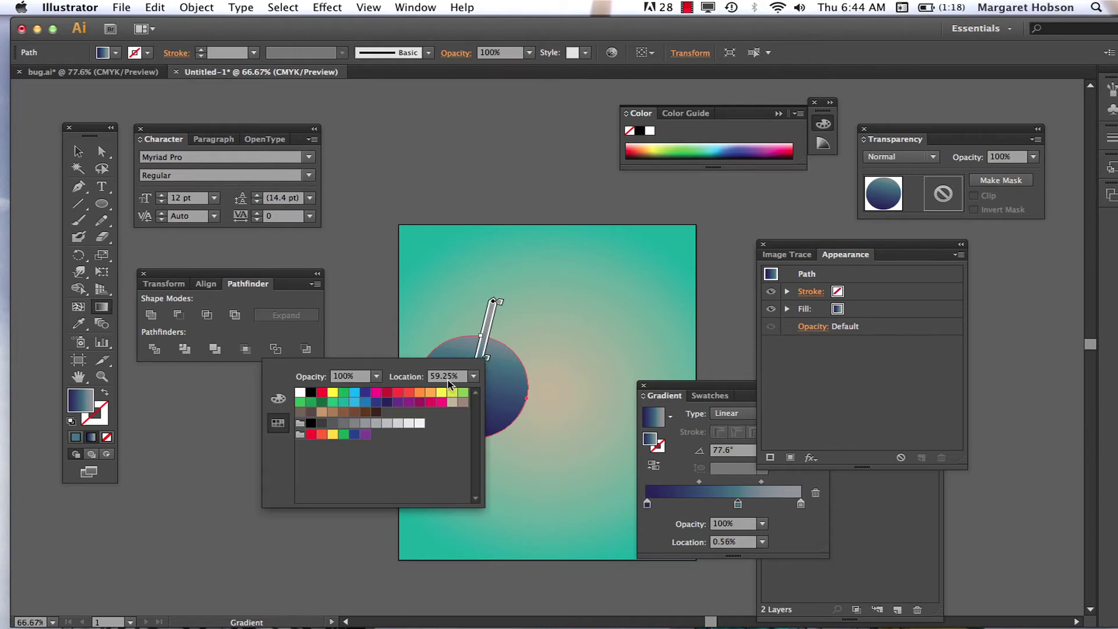
{"action": "left_click", "coordinate": [376, 402]}
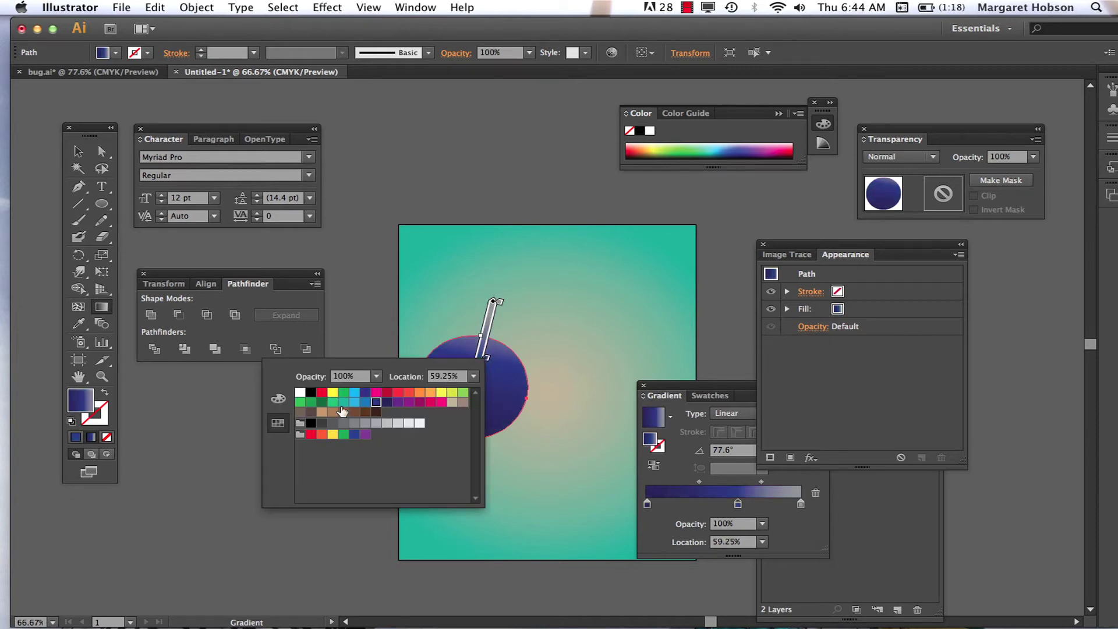
{"action": "key", "text": "Escape"}
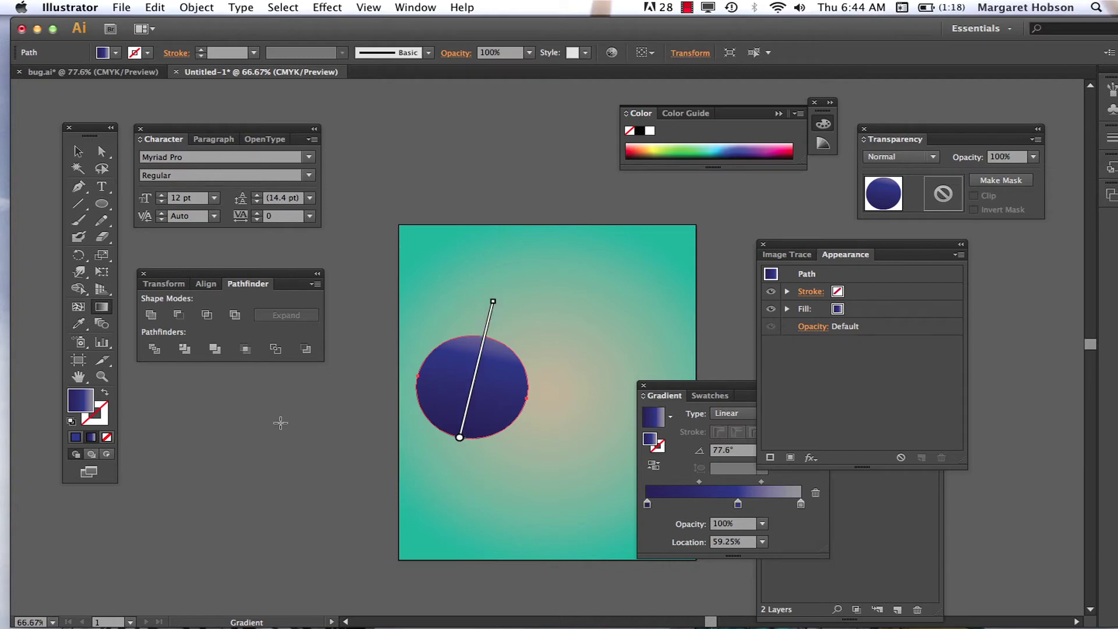
Step: Expand the Stroke row in the Appearance panel, briefly toggling the Fill row
{"action": "left_click", "coordinate": [78, 152]}
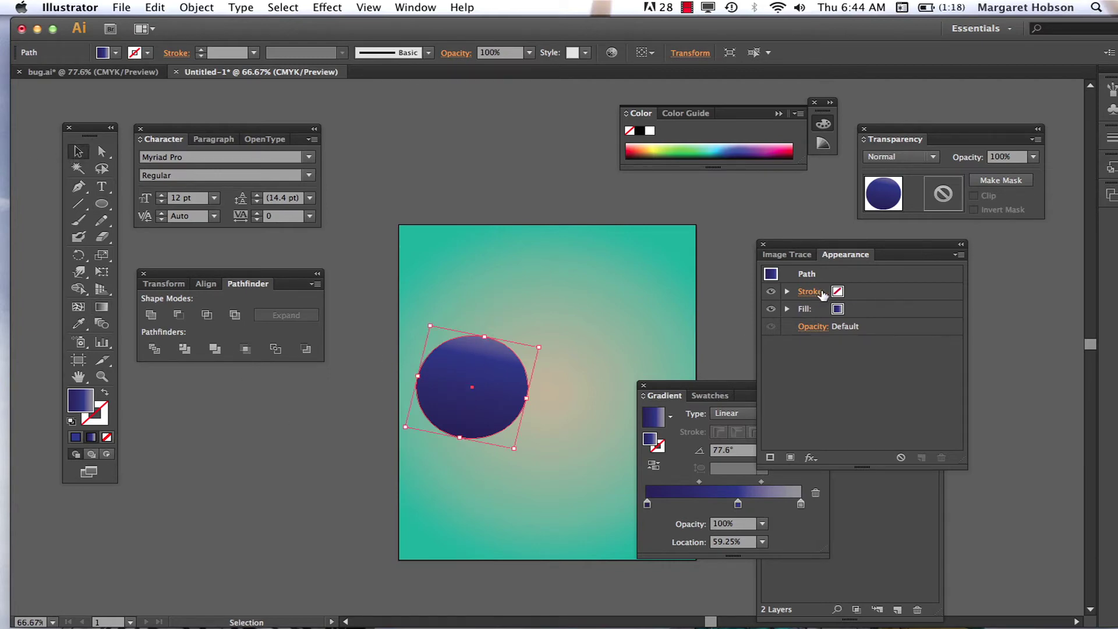
{"action": "left_click", "coordinate": [787, 291]}
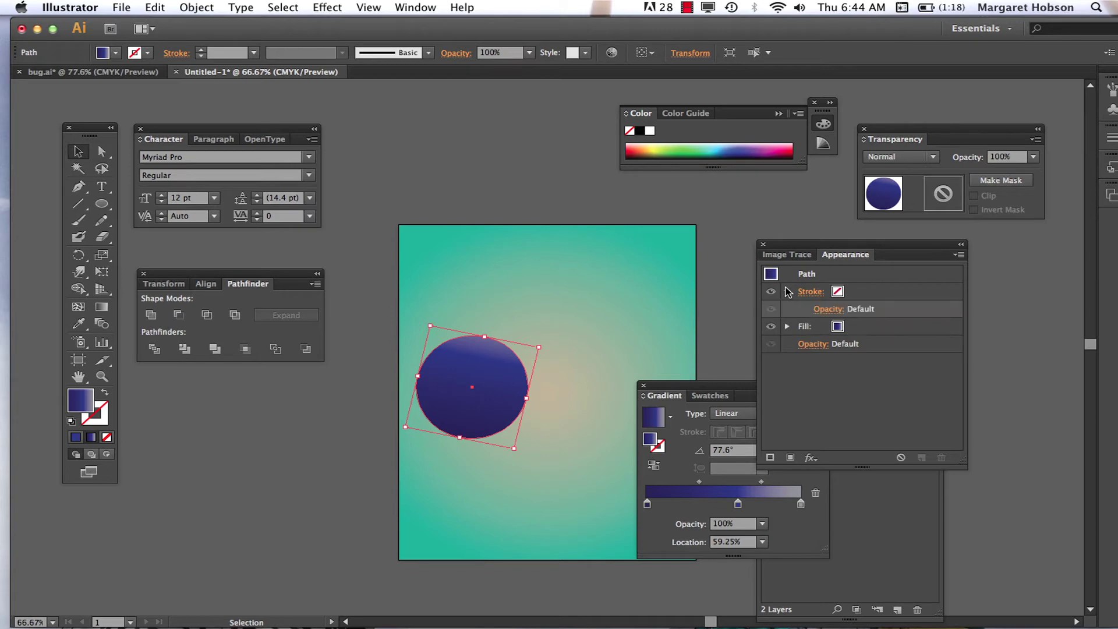
{"action": "left_click", "coordinate": [786, 327]}
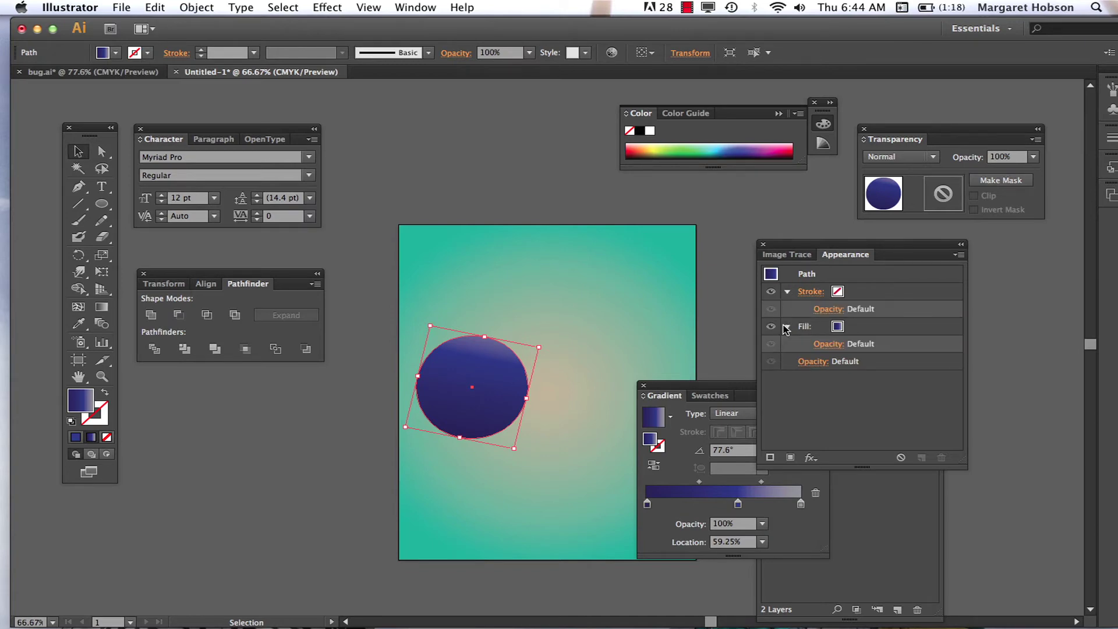
{"action": "left_click", "coordinate": [785, 327]}
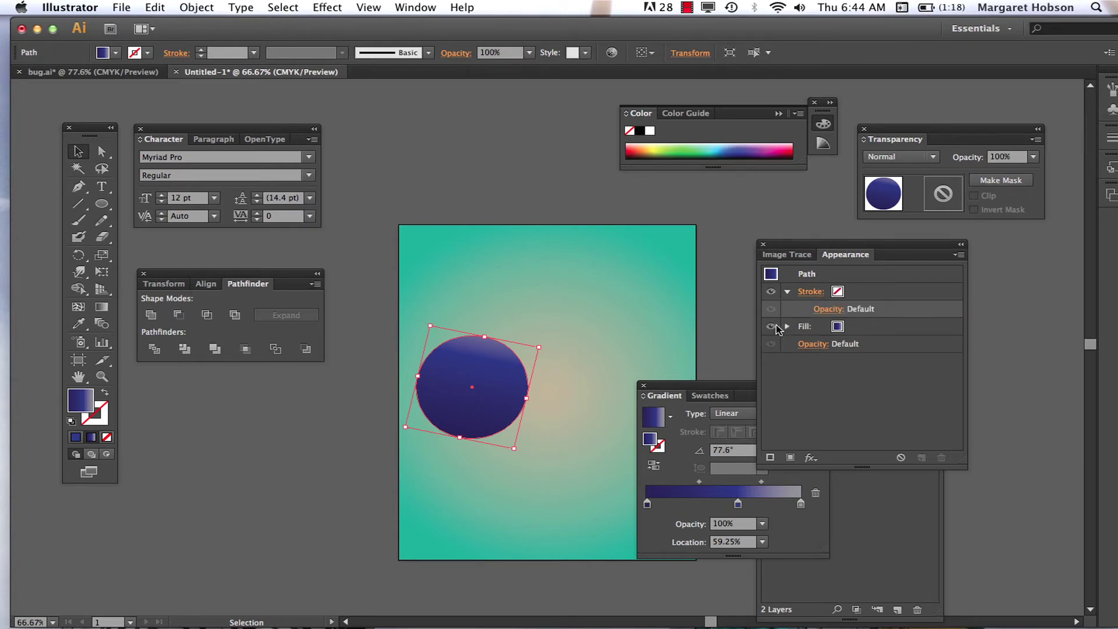
Step: Dock the Gradient panel as a tab in the Appearance panel group
{"action": "left_click", "coordinate": [682, 386]}
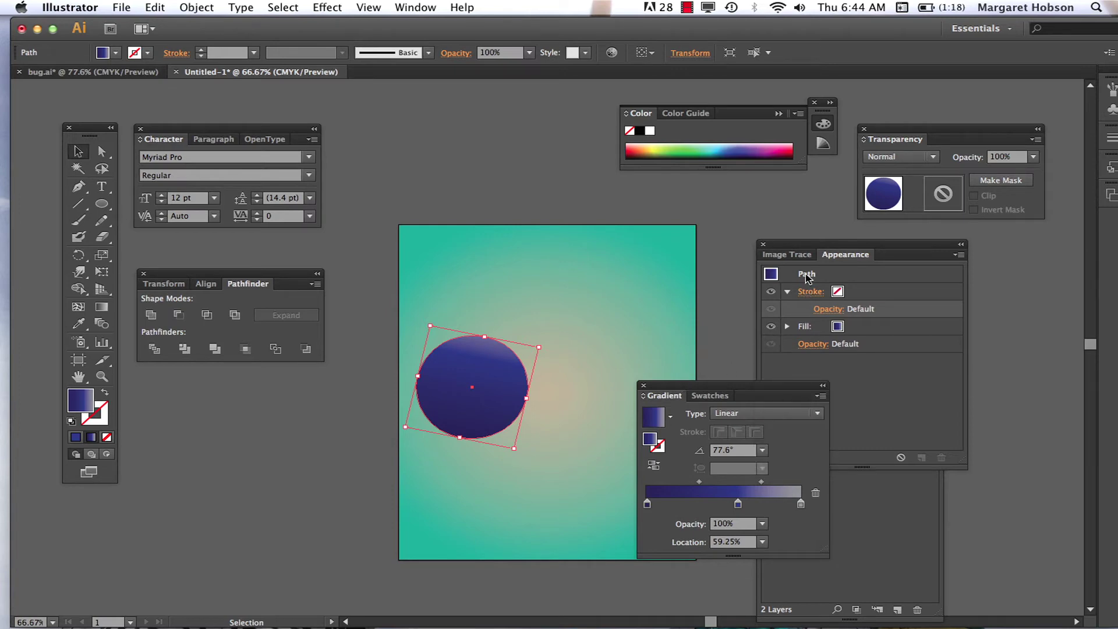
{"action": "left_click_drag", "start_coordinate": [803, 244], "coordinate": [795, 235]}
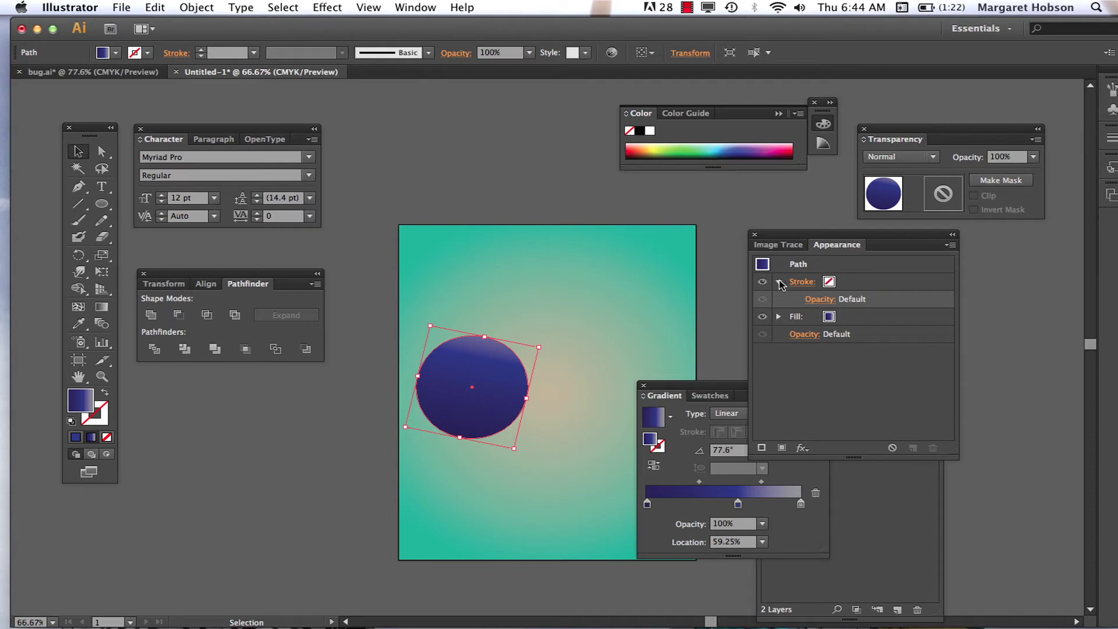
{"action": "left_click", "coordinate": [702, 385]}
{"action": "left_click_drag", "start_coordinate": [702, 383], "coordinate": [935, 249]}
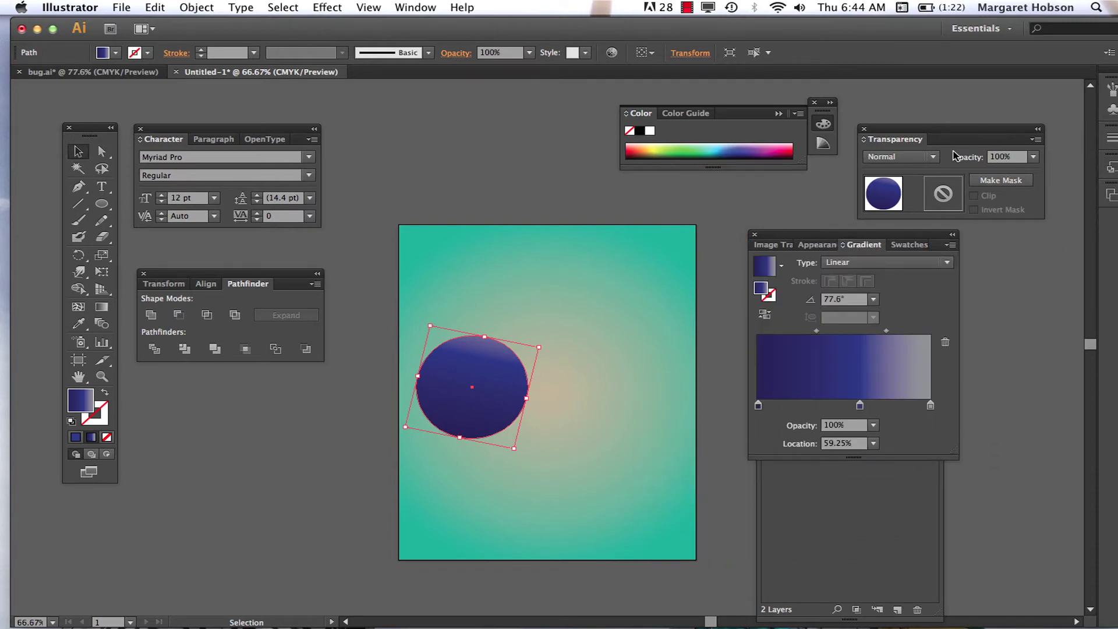
Step: Compare Color Burn, Darken and Lighten, settle on Multiply blending, and rotate the ball to 65°
{"action": "left_click", "coordinate": [901, 157]}
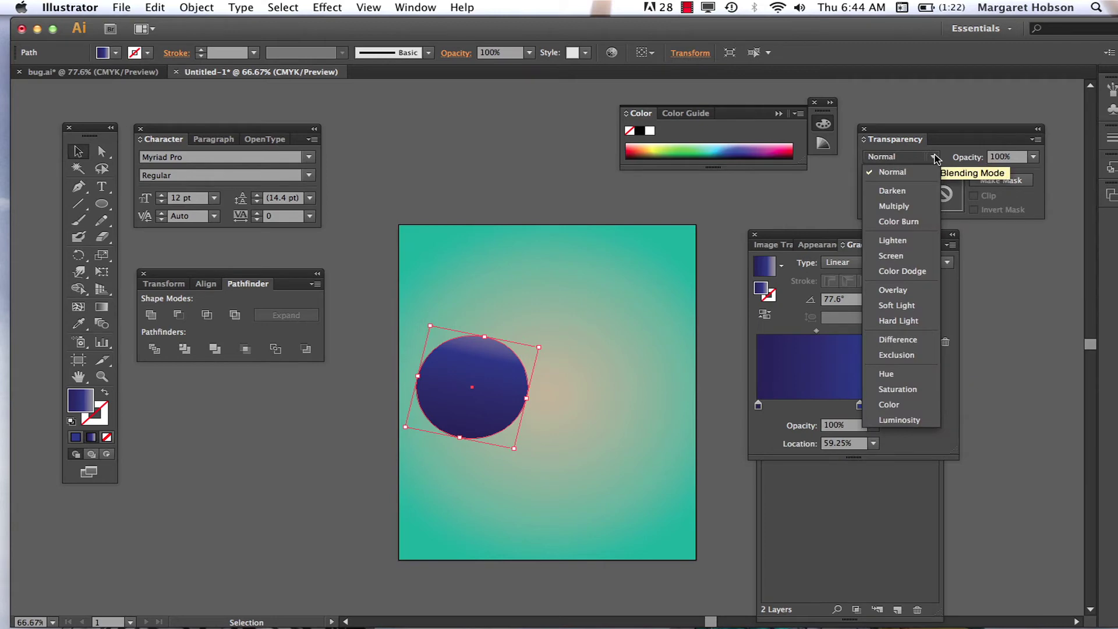
{"action": "left_click", "coordinate": [912, 206]}
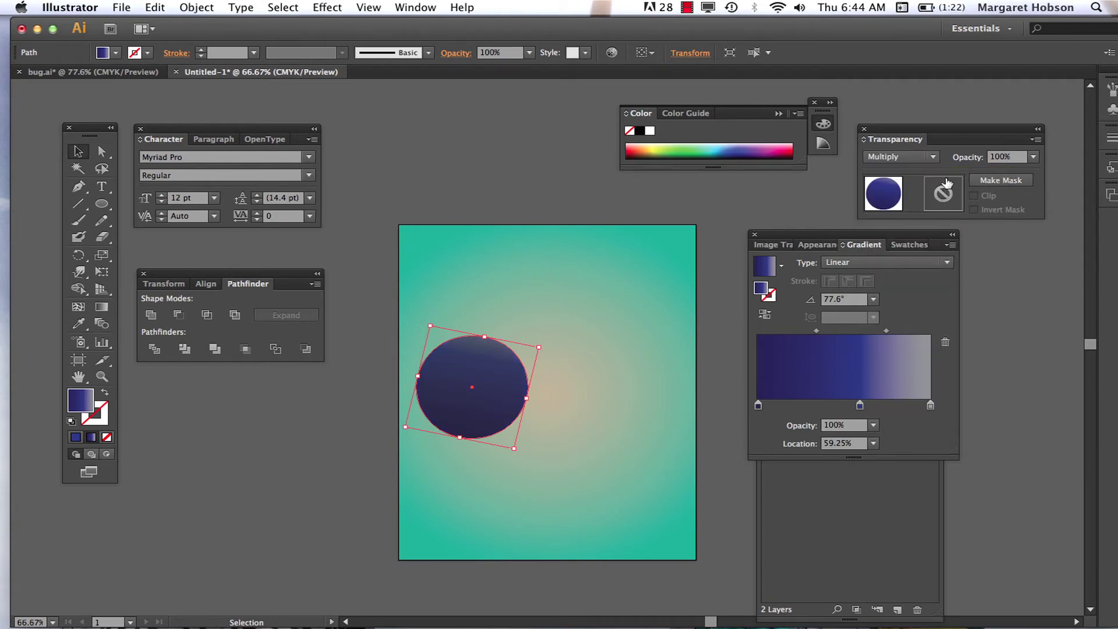
{"action": "left_click", "coordinate": [900, 157]}
{"action": "left_click", "coordinate": [904, 222]}
{"action": "left_click", "coordinate": [934, 157]}
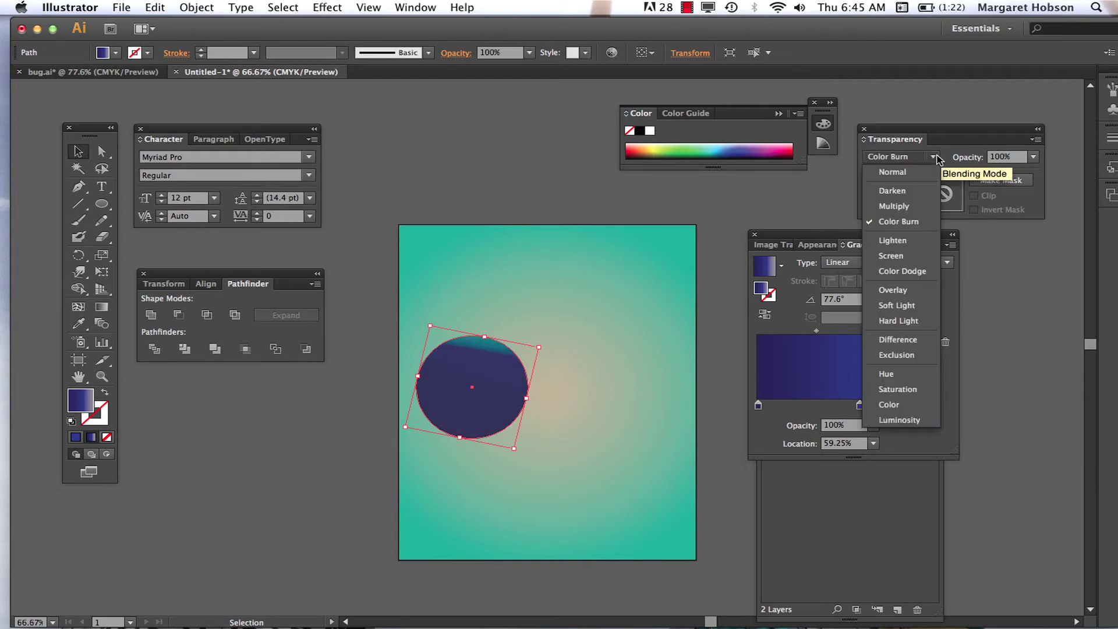
{"action": "left_click", "coordinate": [912, 189]}
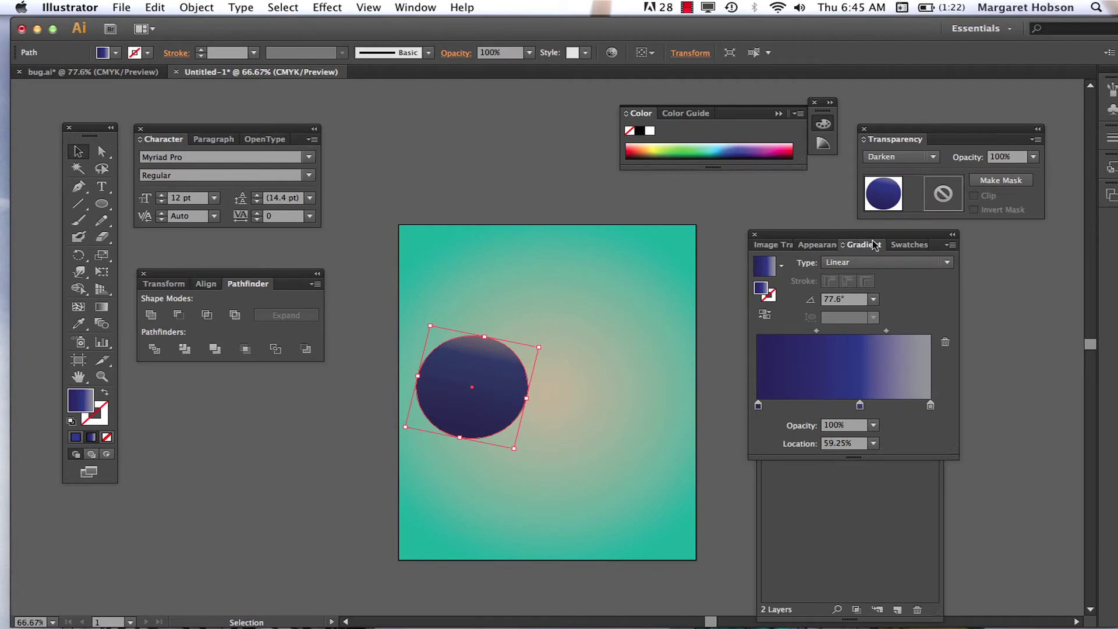
{"action": "left_click", "coordinate": [933, 157]}
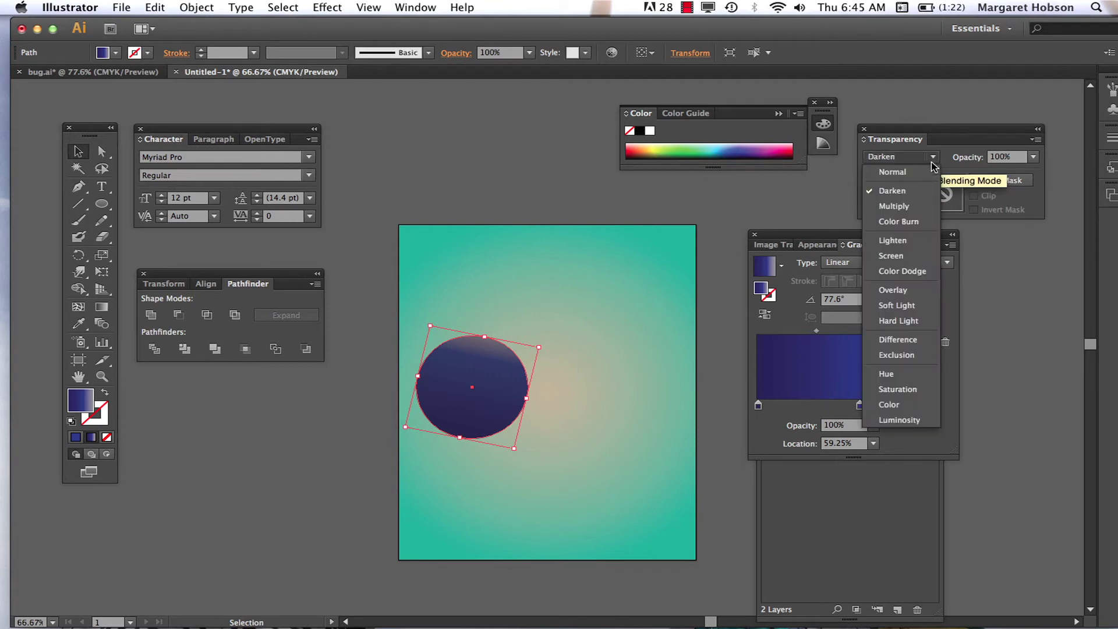
{"action": "left_click", "coordinate": [911, 241]}
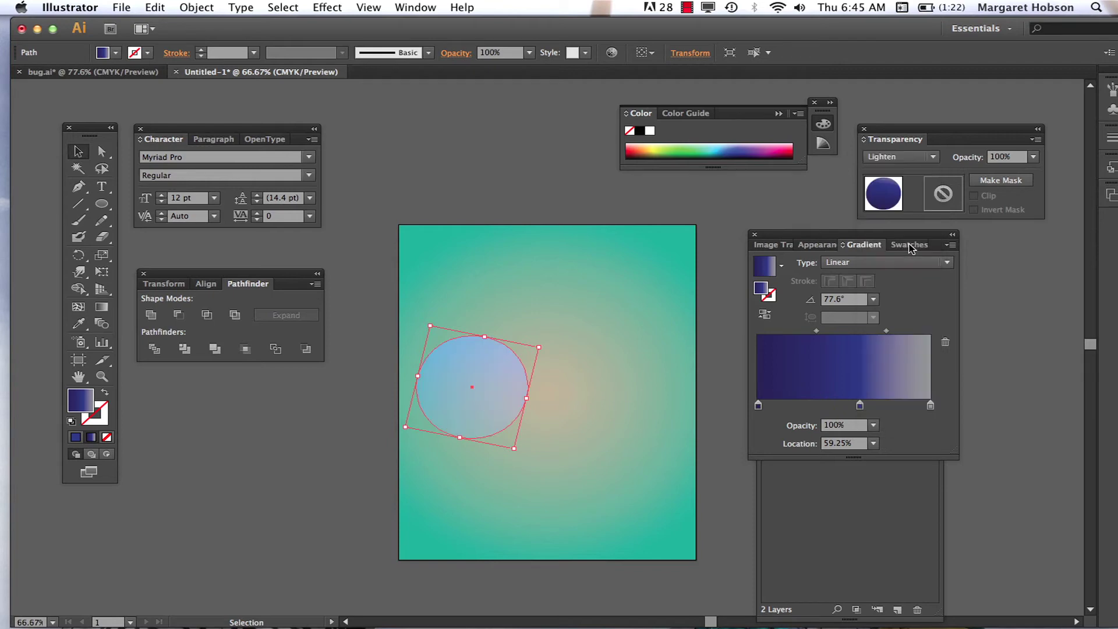
{"action": "left_click", "coordinate": [935, 161]}
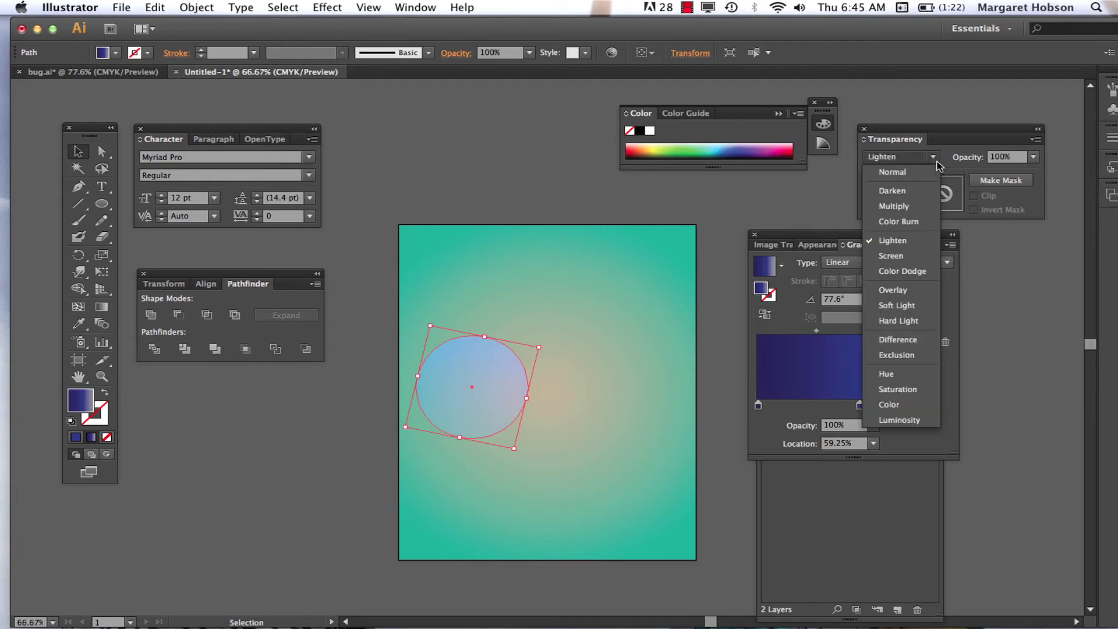
{"action": "left_click", "coordinate": [912, 199]}
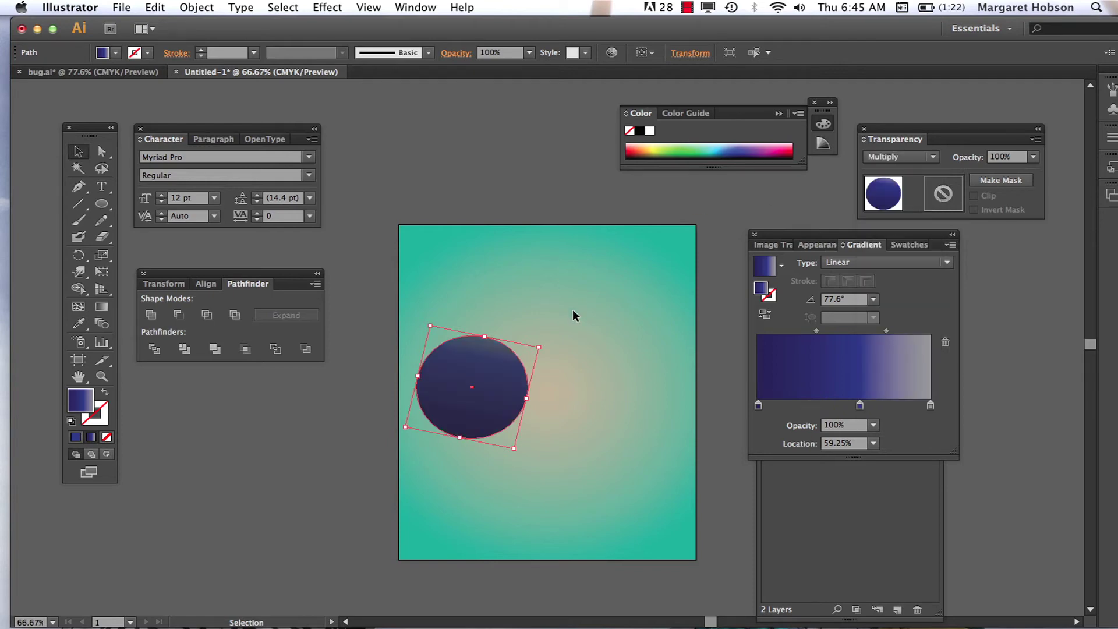
{"action": "left_click_drag", "start_coordinate": [544, 344], "coordinate": [553, 363]}
{"action": "left_click", "coordinate": [191, 544]}
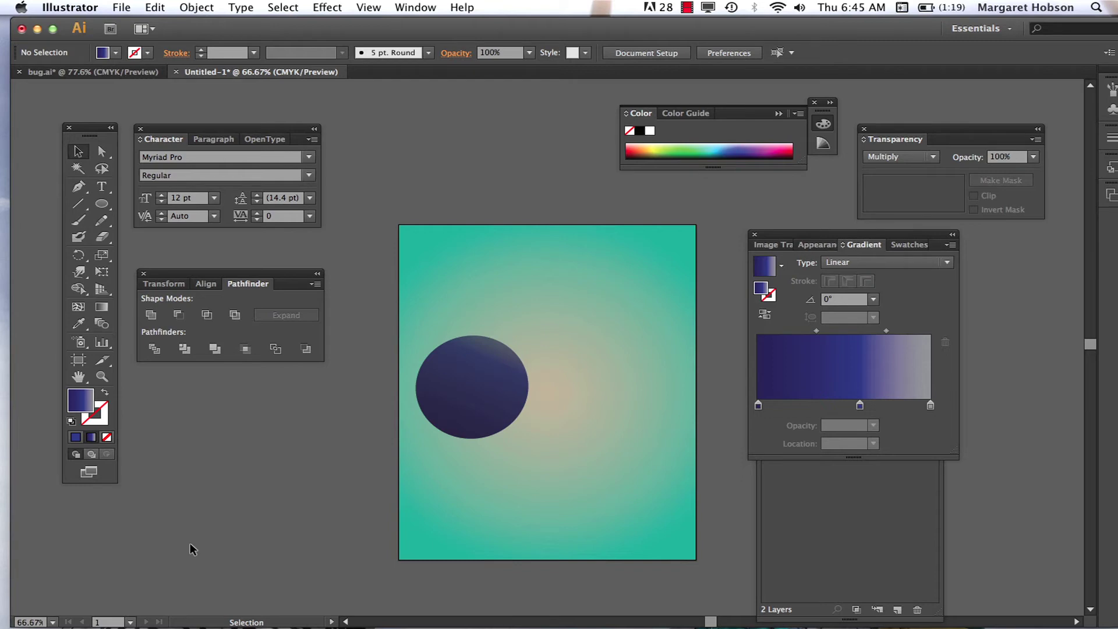
Step: Dock the Gradient group above Layers, then copy the ball and paste it in front
{"action": "left_click_drag", "start_coordinate": [779, 235], "coordinate": [787, 253]}
{"action": "left_click", "coordinate": [472, 393]}
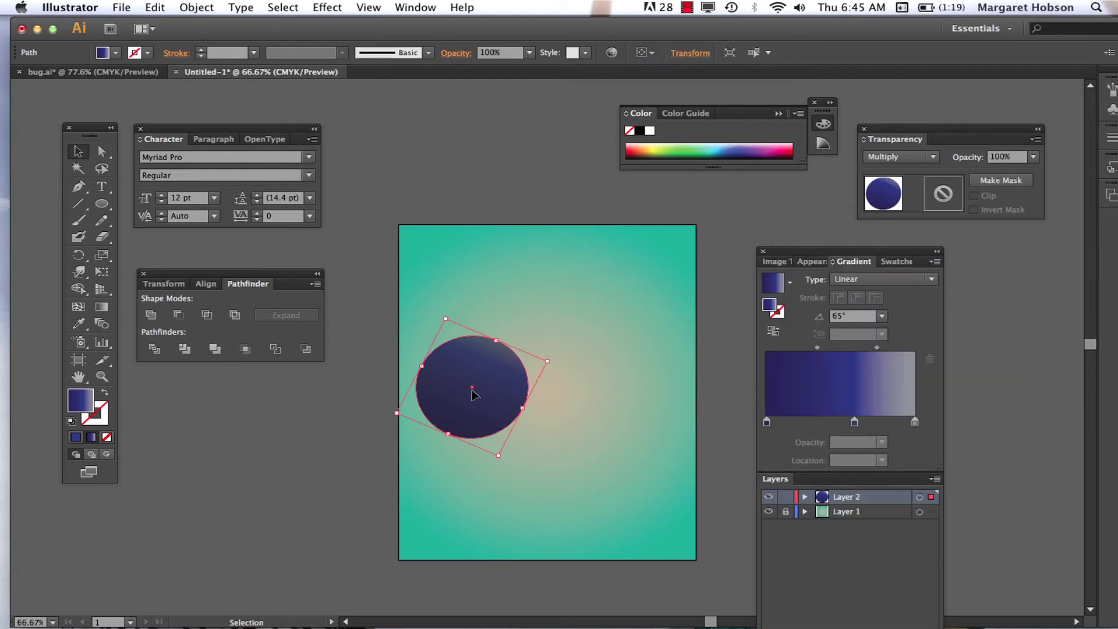
{"action": "left_click", "coordinate": [155, 7]}
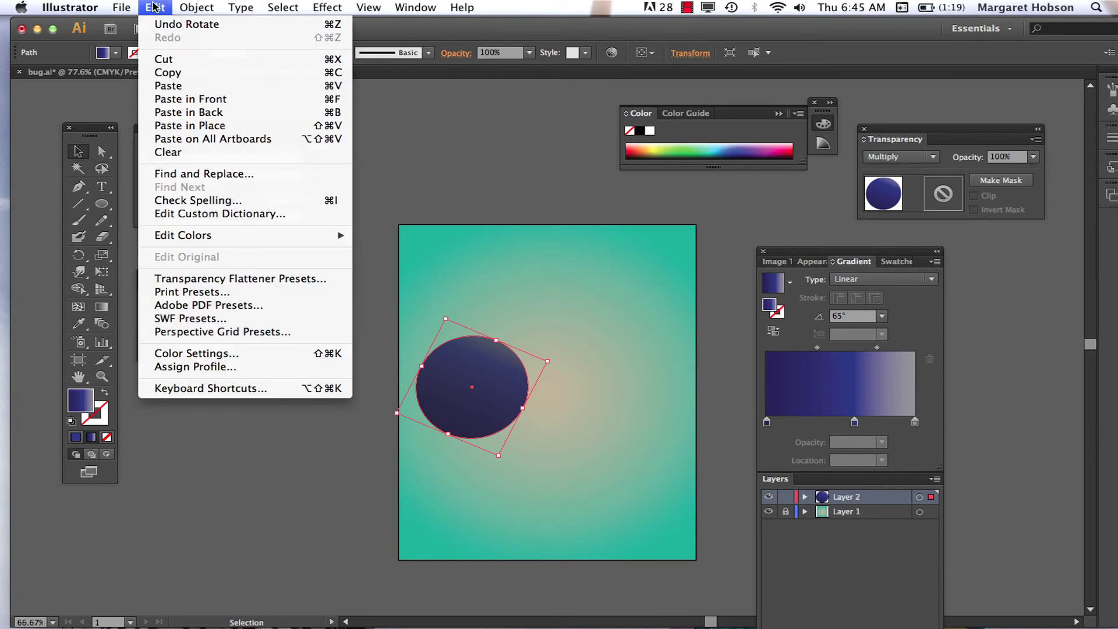
{"action": "left_click", "coordinate": [163, 74]}
{"action": "left_click", "coordinate": [168, 8]}
{"action": "left_click", "coordinate": [169, 99]}
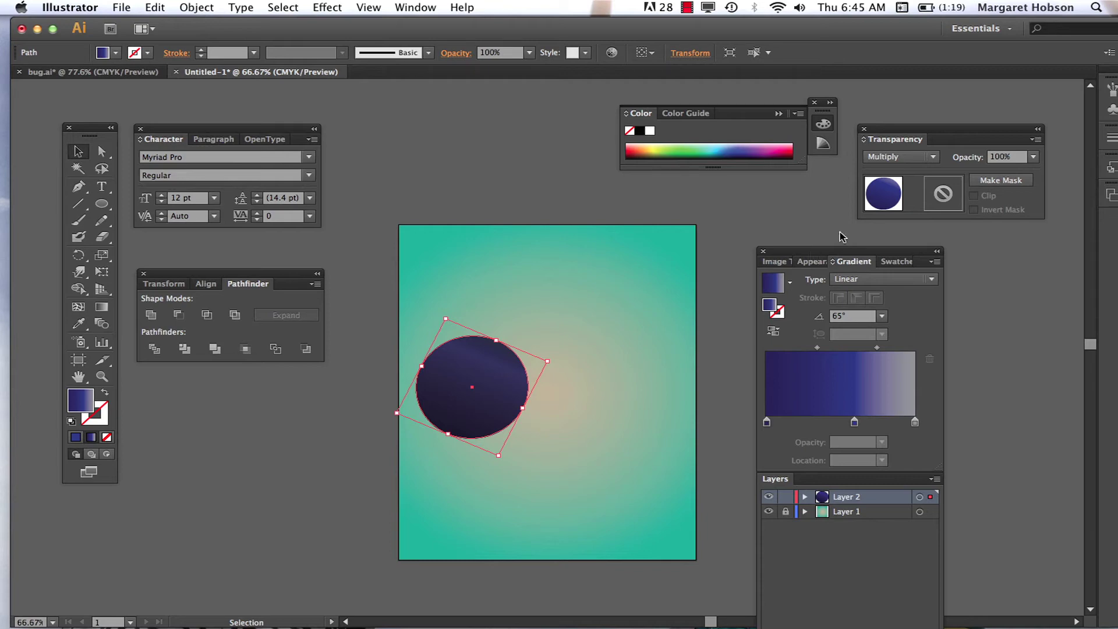
Step: Align the pasted copy over the original ball's center and show its appearance details
{"action": "key", "text": "a"}
{"action": "key", "text": "v"}
{"action": "mouse_move", "coordinate": [481, 386]}
{"action": "left_mouse_down"}
{"action": "mouse_move", "coordinate": [615, 408]}
{"action": "mouse_move", "coordinate": [554, 395]}
{"action": "mouse_move", "coordinate": [499, 399]}
{"action": "mouse_move", "coordinate": [470, 379]}
{"action": "mouse_move", "coordinate": [481, 384]}
{"action": "left_mouse_up"}
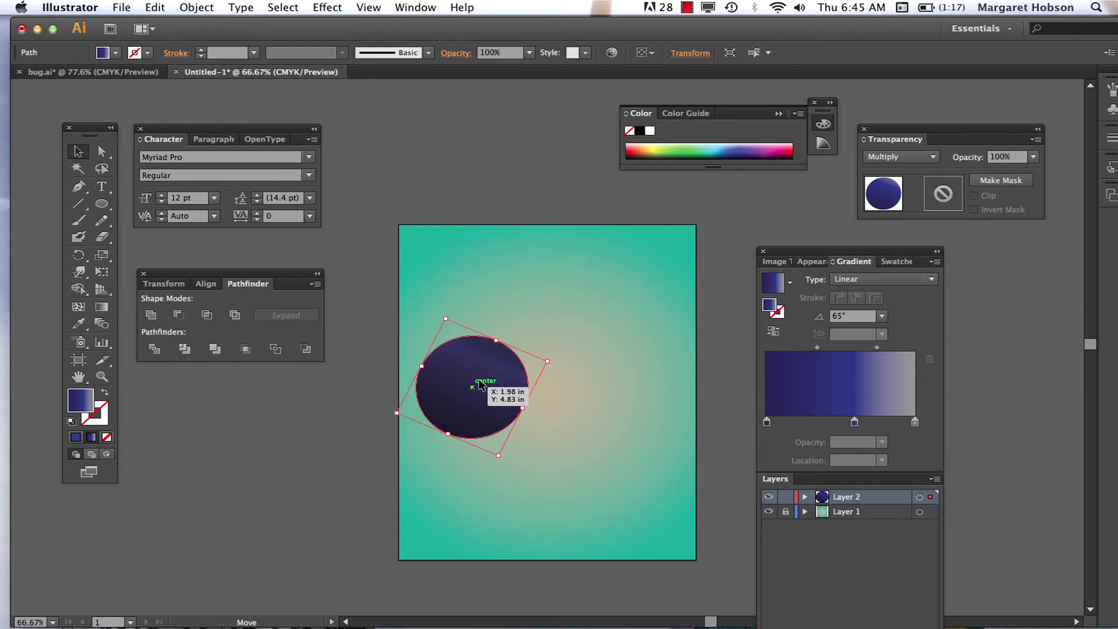
{"action": "left_click_drag", "start_coordinate": [481, 384], "coordinate": [481, 384]}
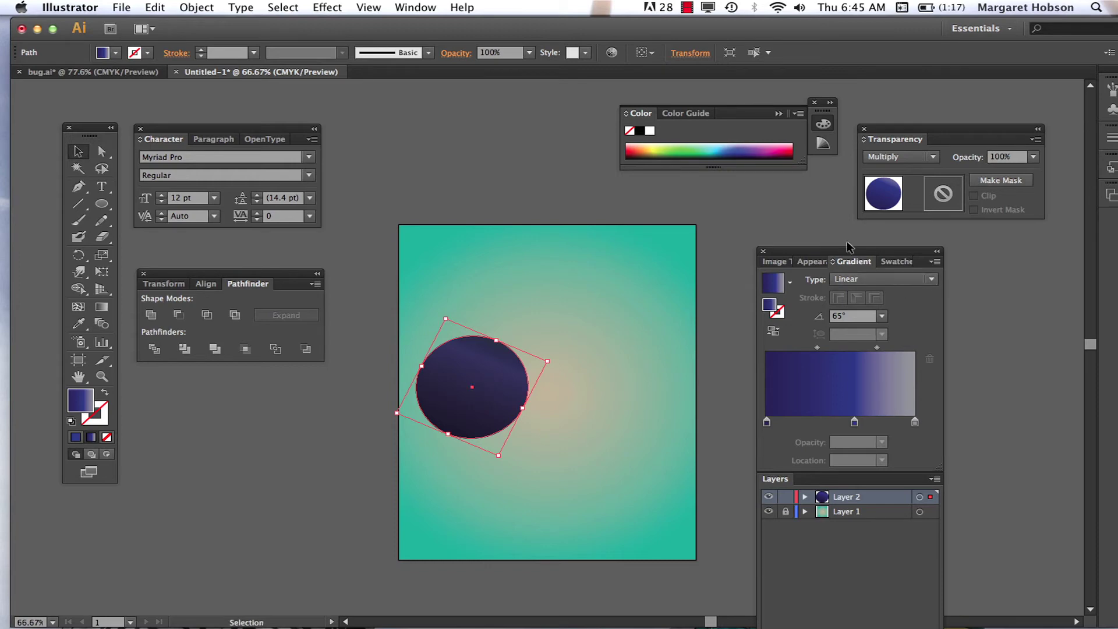
{"action": "left_click", "coordinate": [815, 262]}
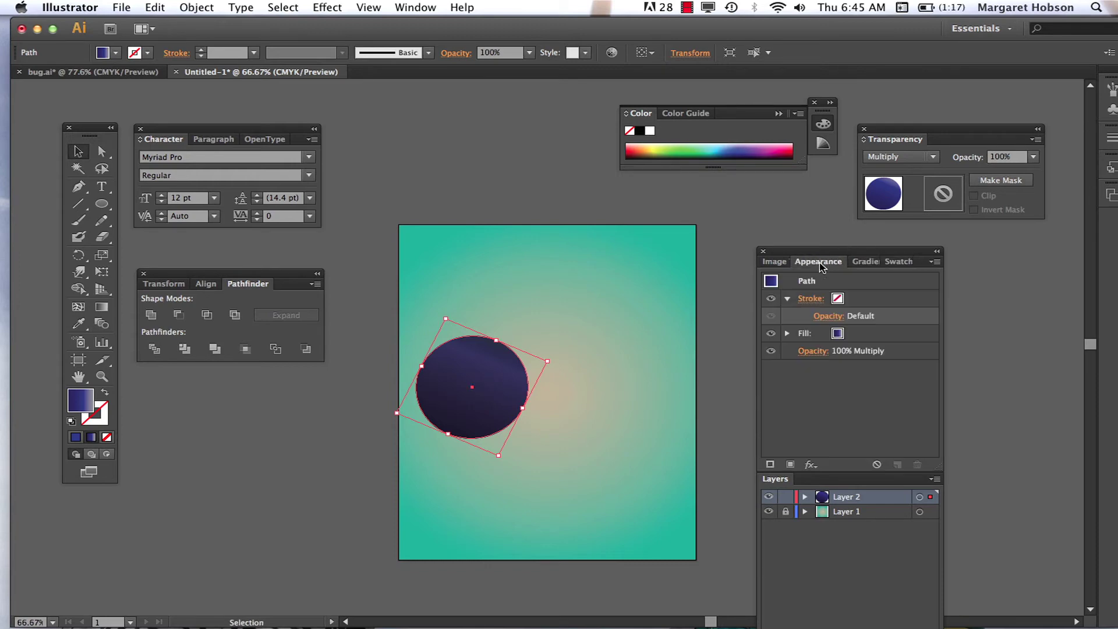
Step: Clear the copy's appearance and fill it with the current gradient set to Radial
{"action": "left_click", "coordinate": [934, 263]}
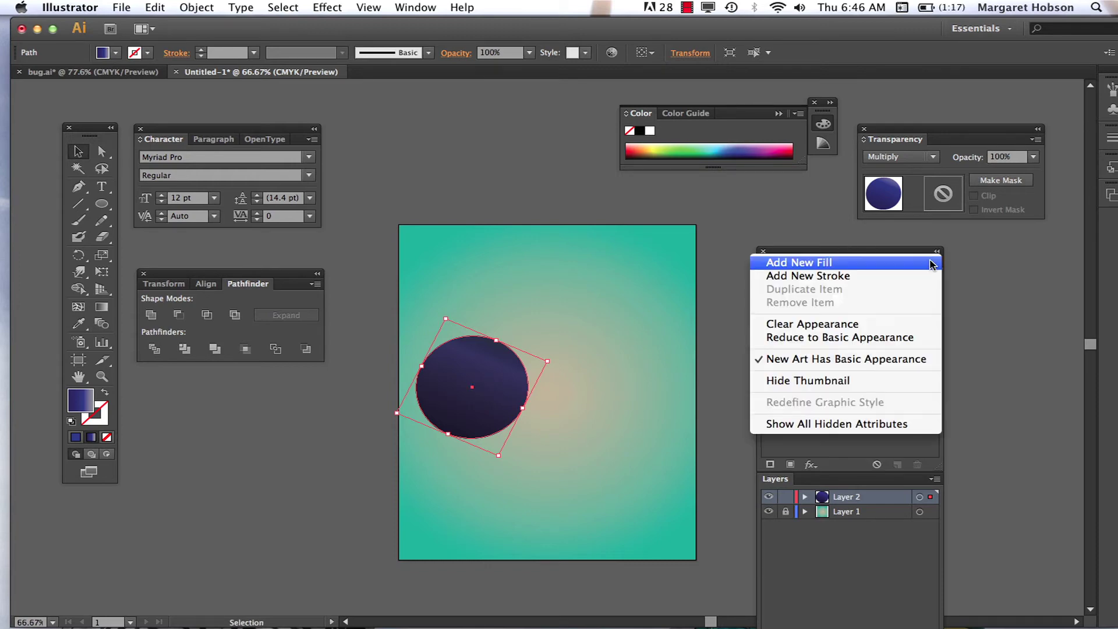
{"action": "left_click", "coordinate": [876, 325]}
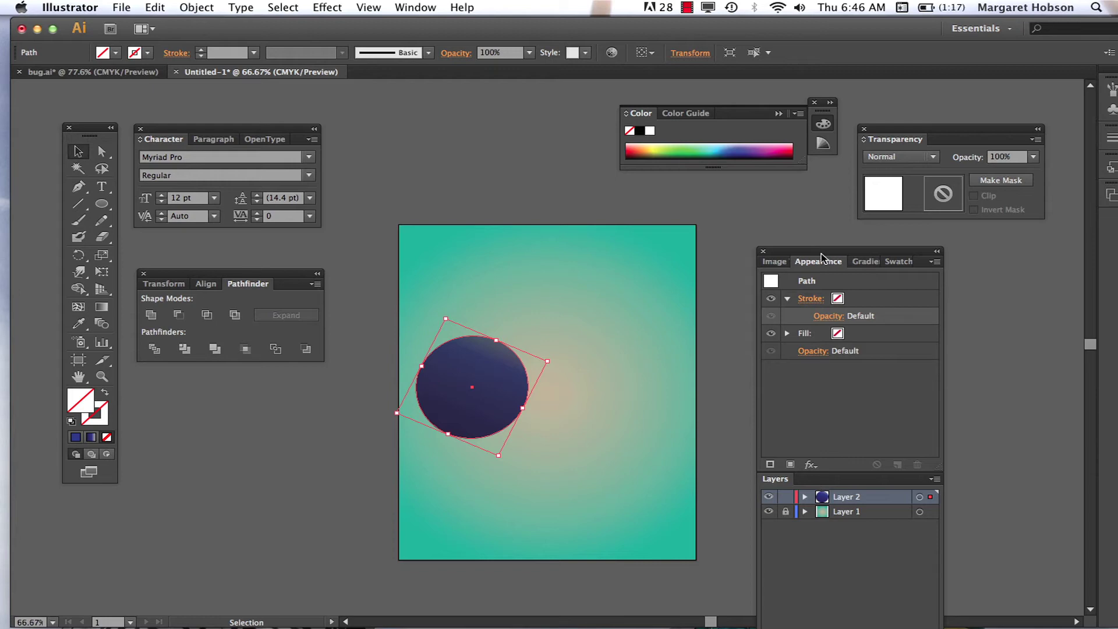
{"action": "left_click", "coordinate": [91, 438]}
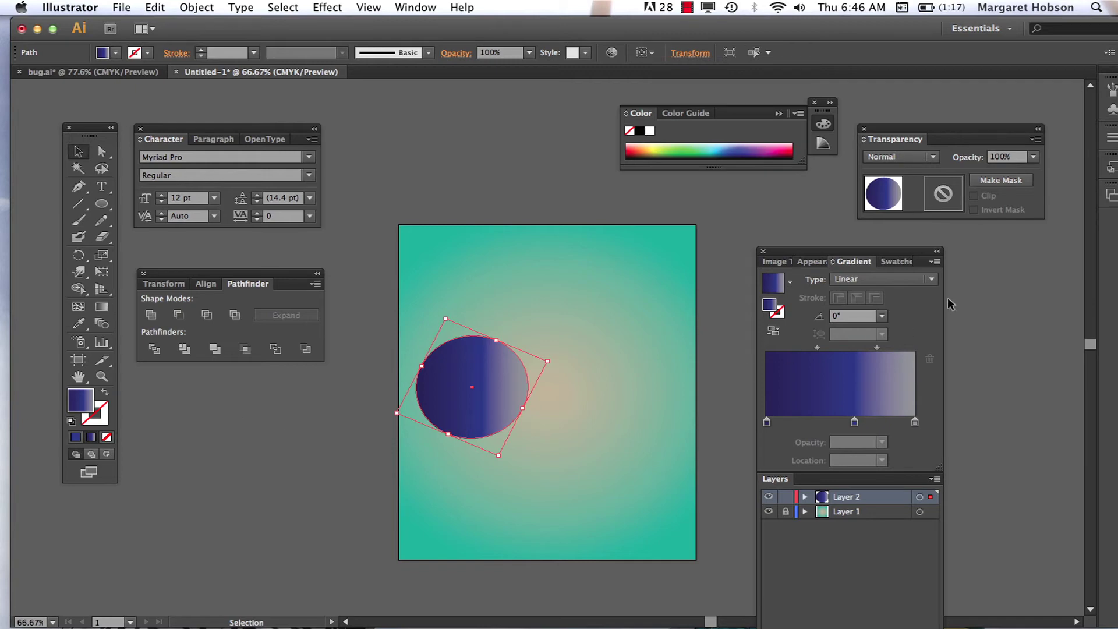
{"action": "left_click", "coordinate": [932, 279]}
{"action": "left_click", "coordinate": [901, 316]}
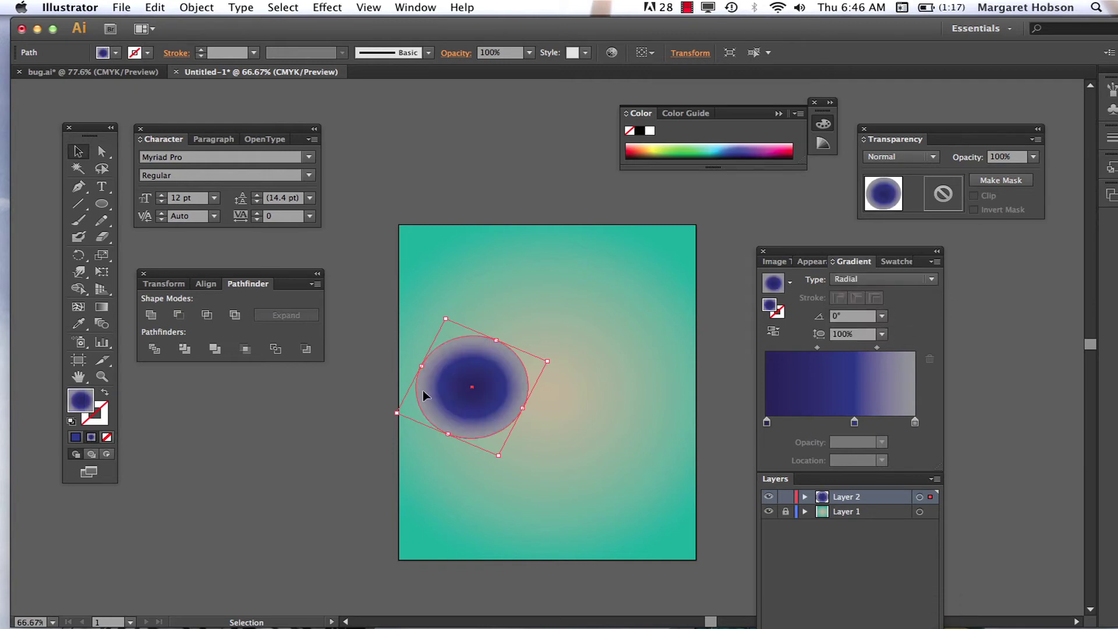
{"action": "key", "text": "g"}
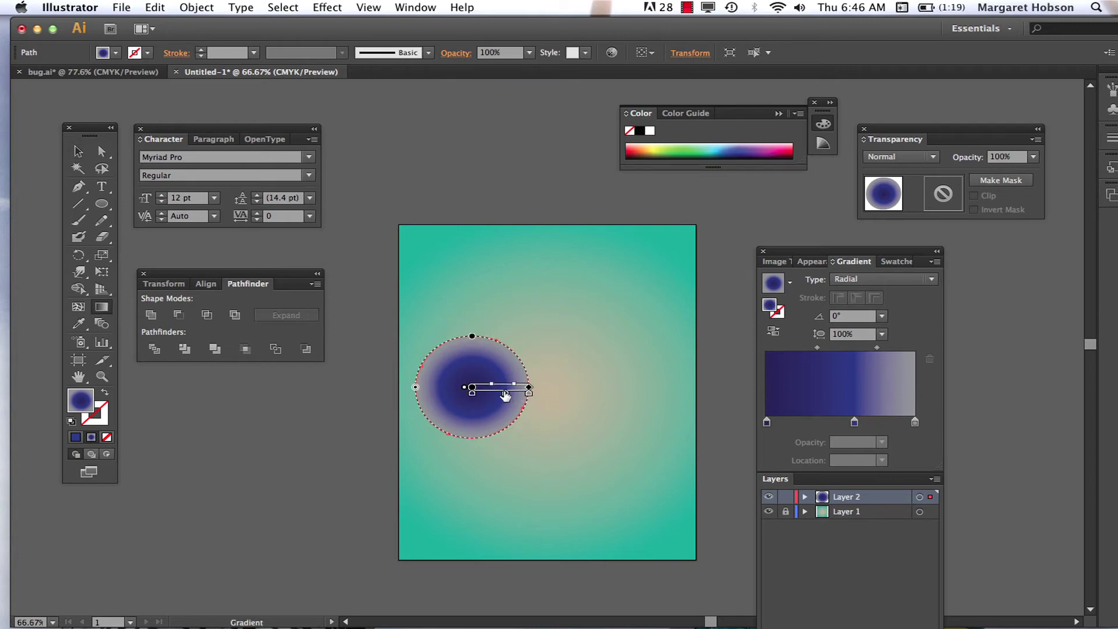
Step: Remove the middle gradient stop and make both remaining stops white
{"action": "mouse_move", "coordinate": [505, 394]}
{"action": "left_mouse_down"}
{"action": "mouse_move", "coordinate": [536, 449]}
{"action": "mouse_move", "coordinate": [644, 554]}
{"action": "left_mouse_up"}
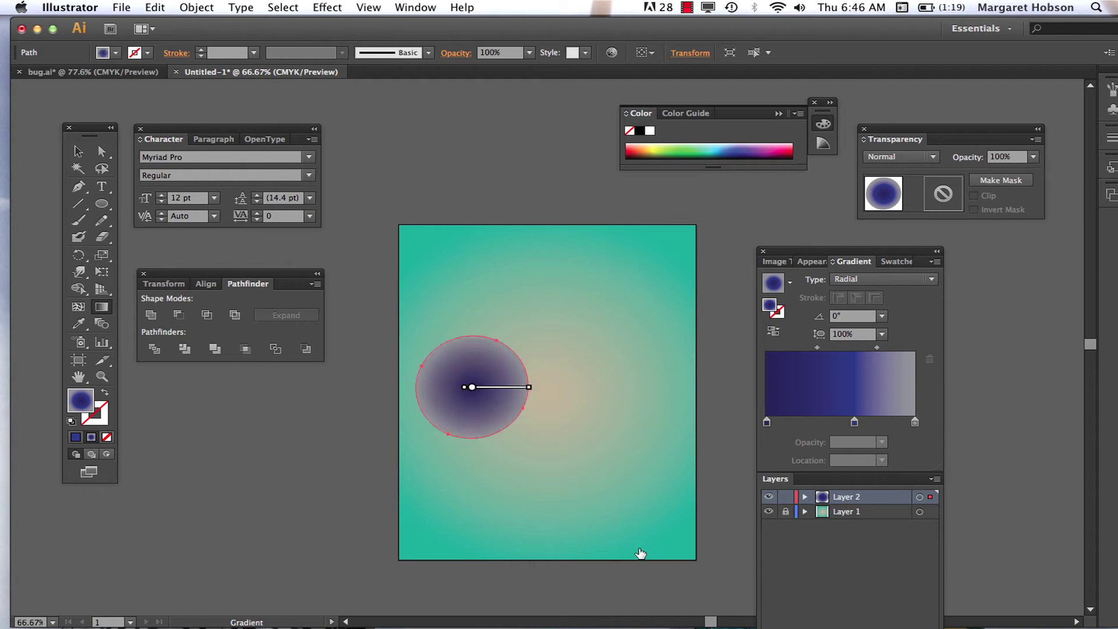
{"action": "mouse_move", "coordinate": [528, 394]}
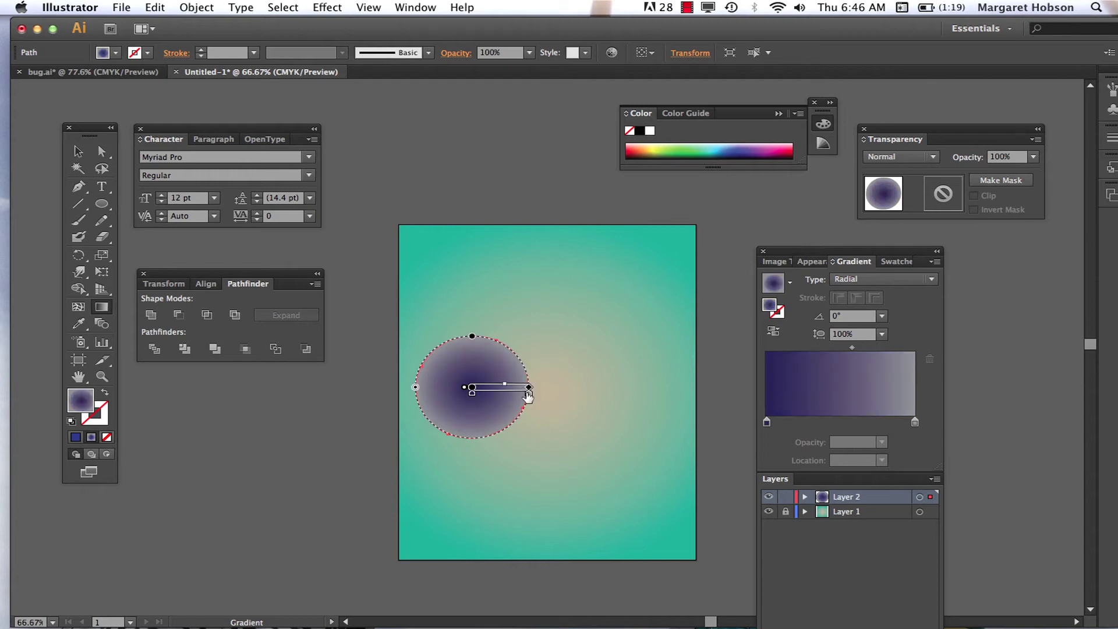
{"action": "double_click", "coordinate": [528, 394]}
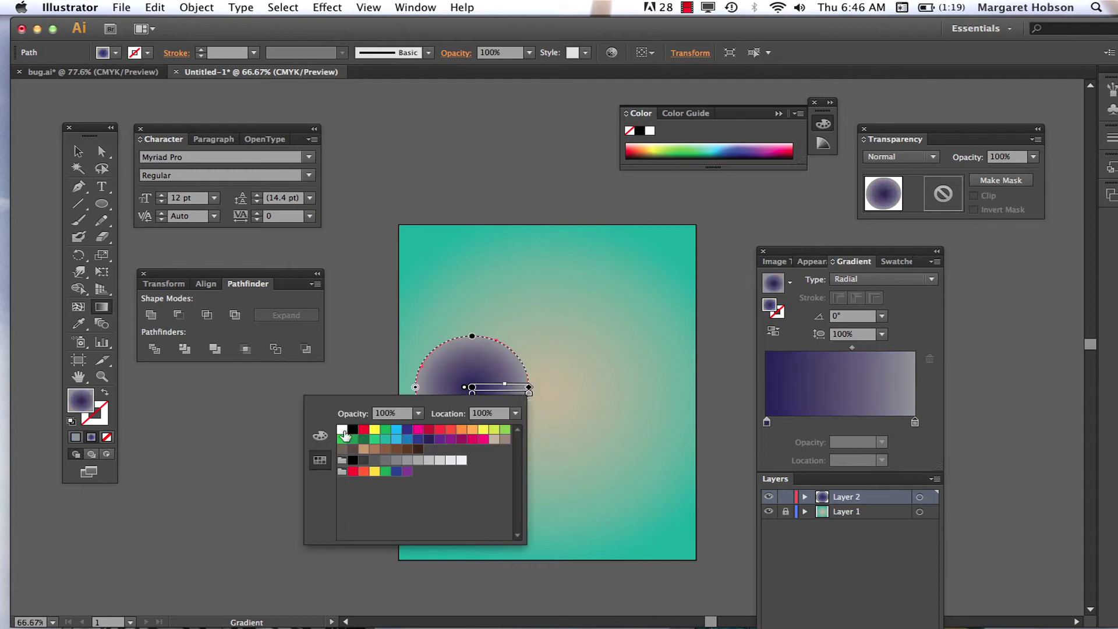
{"action": "left_click", "coordinate": [343, 431]}
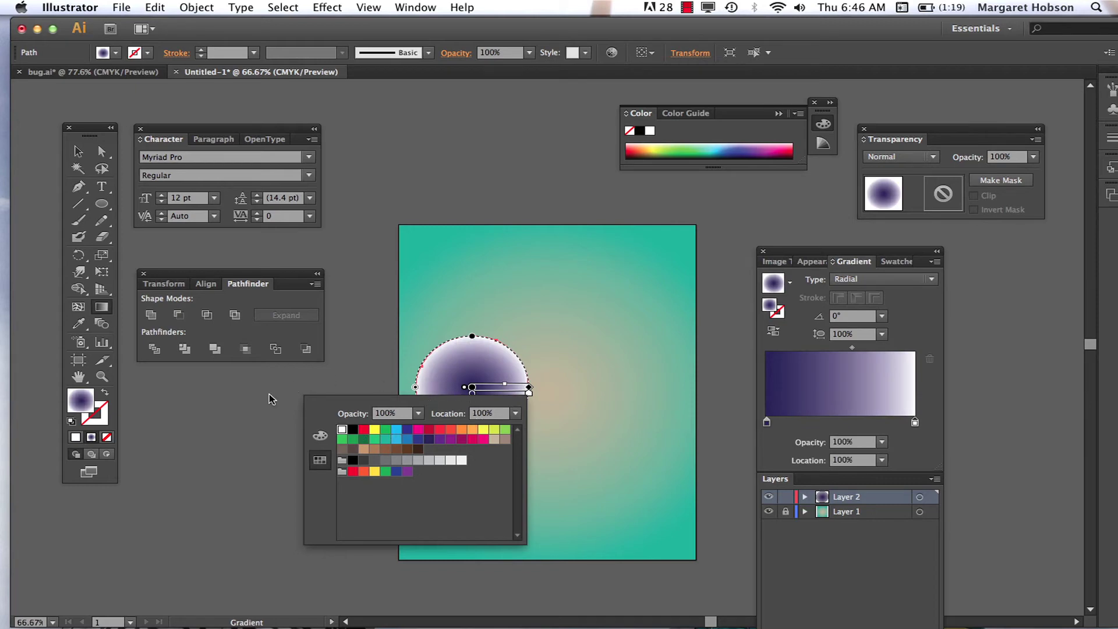
{"action": "left_click", "coordinate": [233, 442]}
{"action": "double_click", "coordinate": [472, 391]}
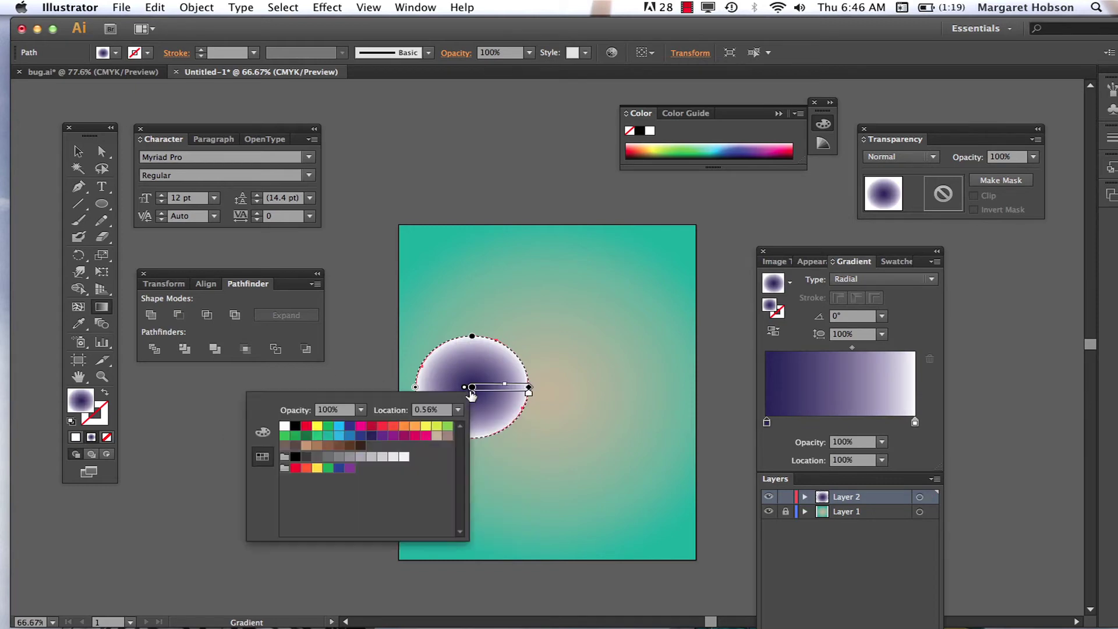
{"action": "left_click", "coordinate": [285, 427]}
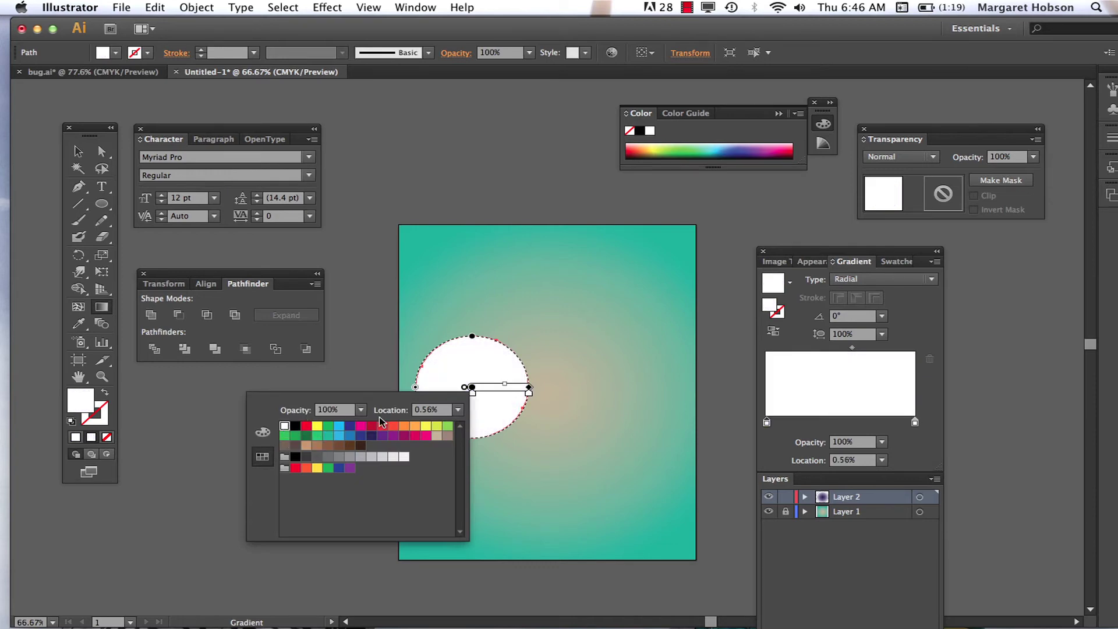
{"action": "left_click", "coordinate": [529, 396]}
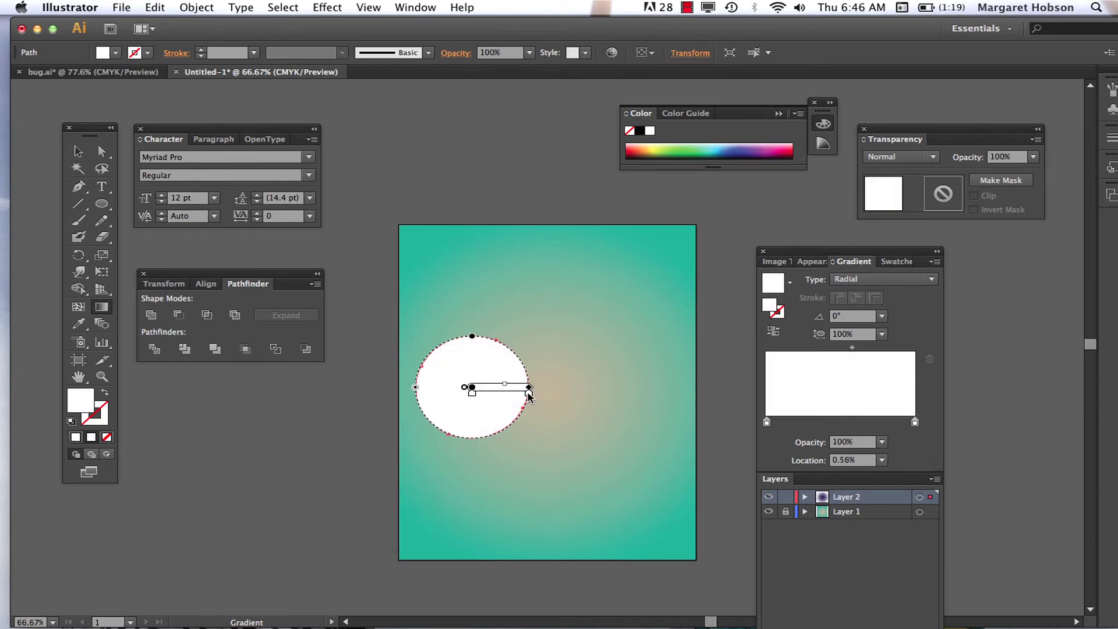
Step: Set the end gradient stop's opacity to 0%
{"action": "double_click", "coordinate": [529, 396]}
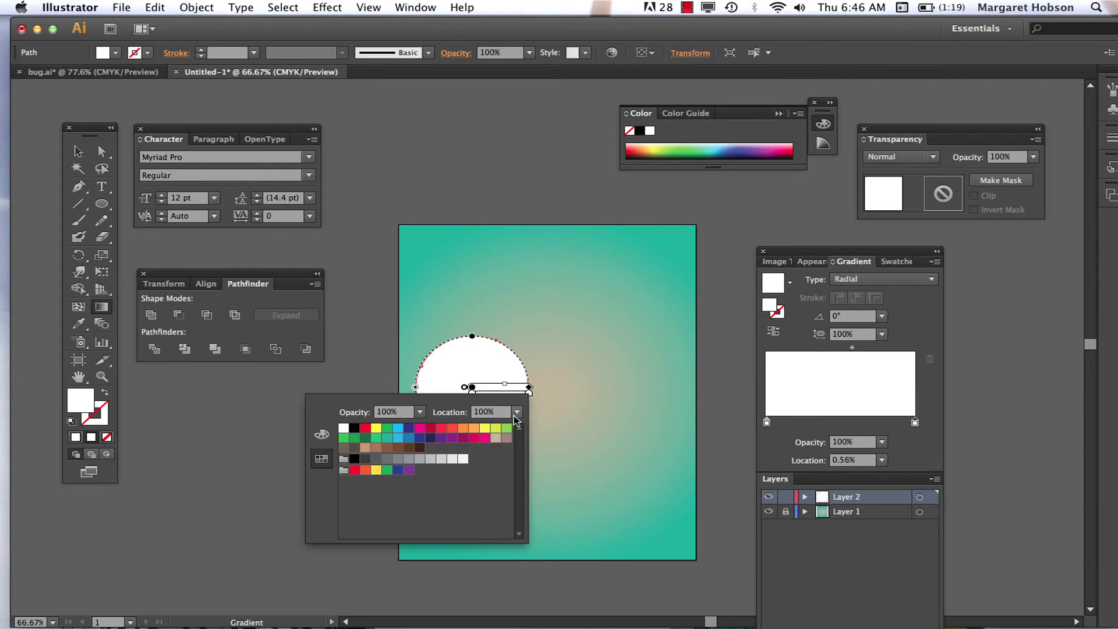
{"action": "left_click", "coordinate": [419, 412]}
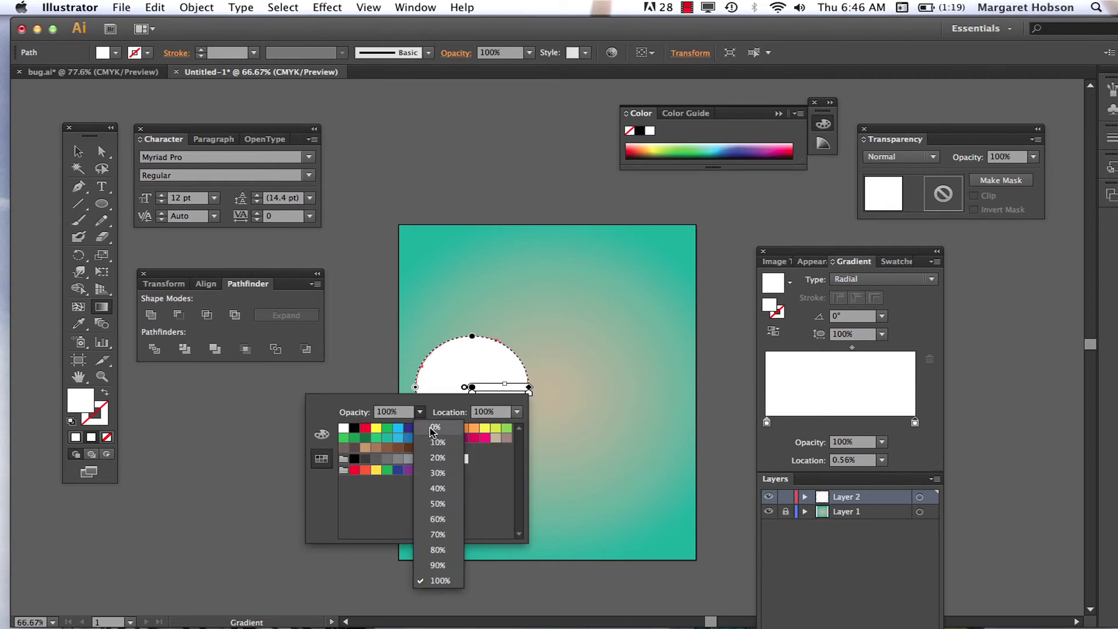
{"action": "left_click", "coordinate": [433, 429]}
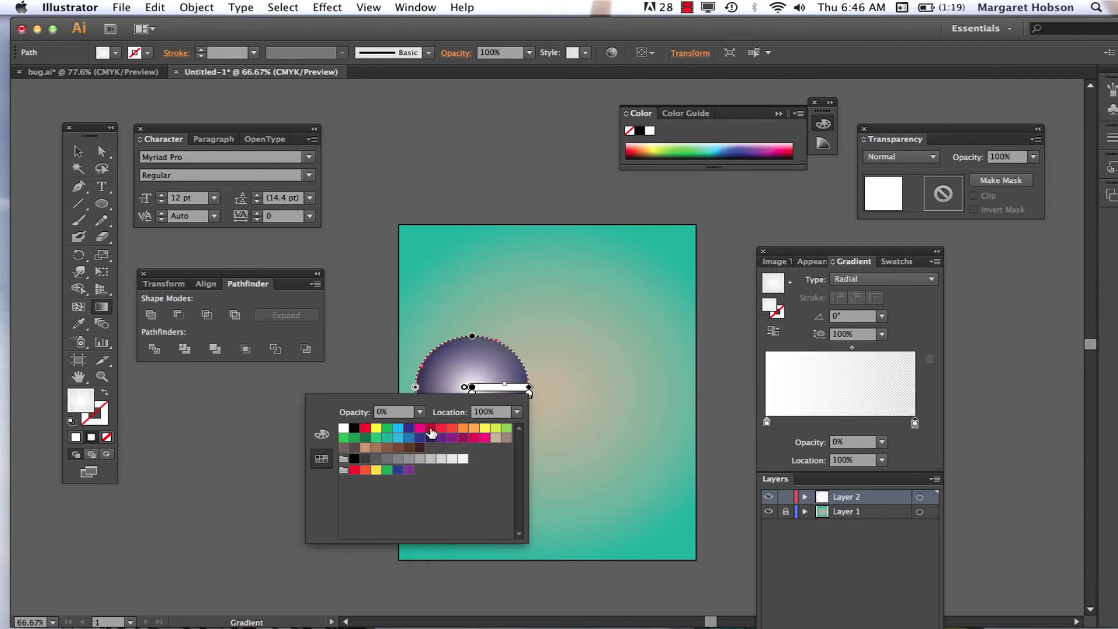
{"action": "left_click", "coordinate": [271, 417]}
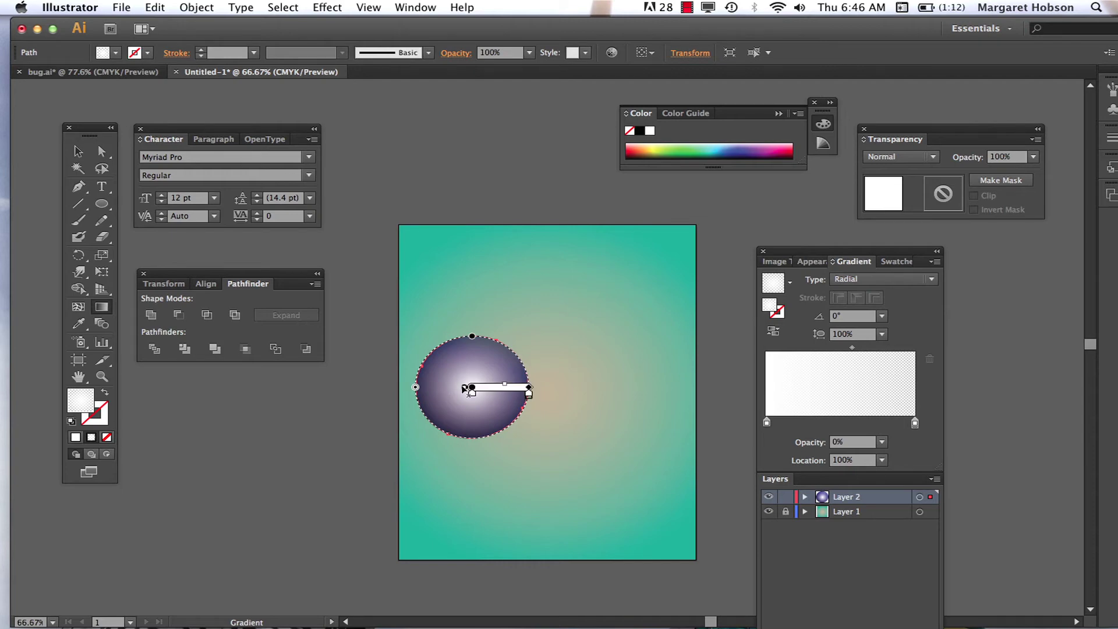
Step: Angle, shorten and shift the white highlight gradient toward the ball's upper right, then deselect
{"action": "mouse_move", "coordinate": [466, 389]}
{"action": "left_mouse_down"}
{"action": "mouse_move", "coordinate": [413, 302]}
{"action": "mouse_move", "coordinate": [532, 282]}
{"action": "mouse_move", "coordinate": [568, 290]}
{"action": "mouse_move", "coordinate": [552, 304]}
{"action": "left_mouse_up"}
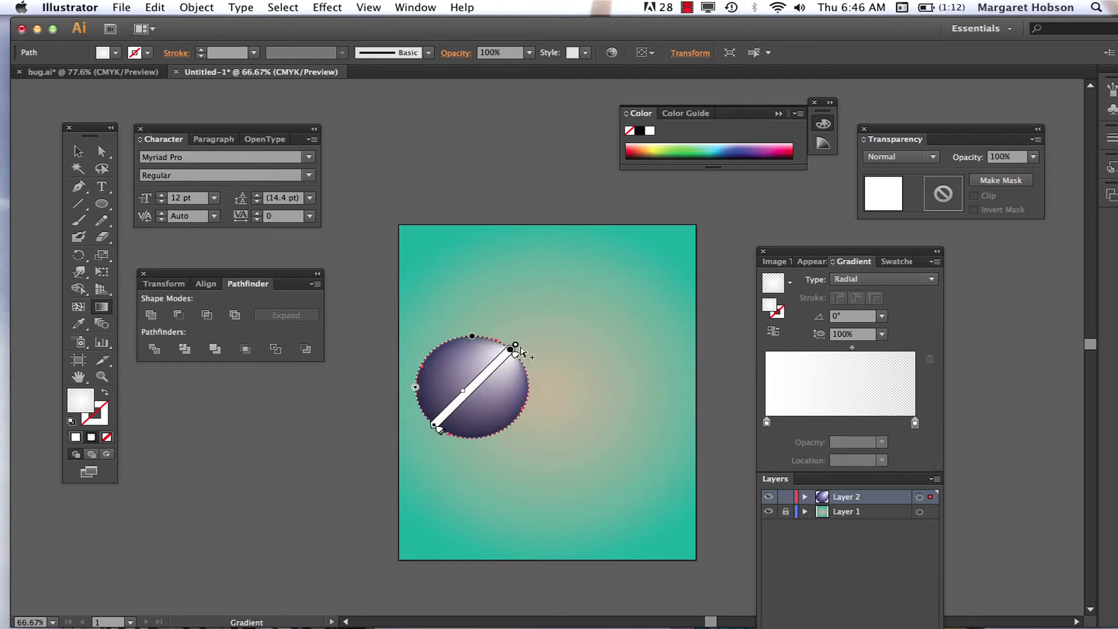
{"action": "left_click_drag", "start_coordinate": [517, 347], "coordinate": [521, 356]}
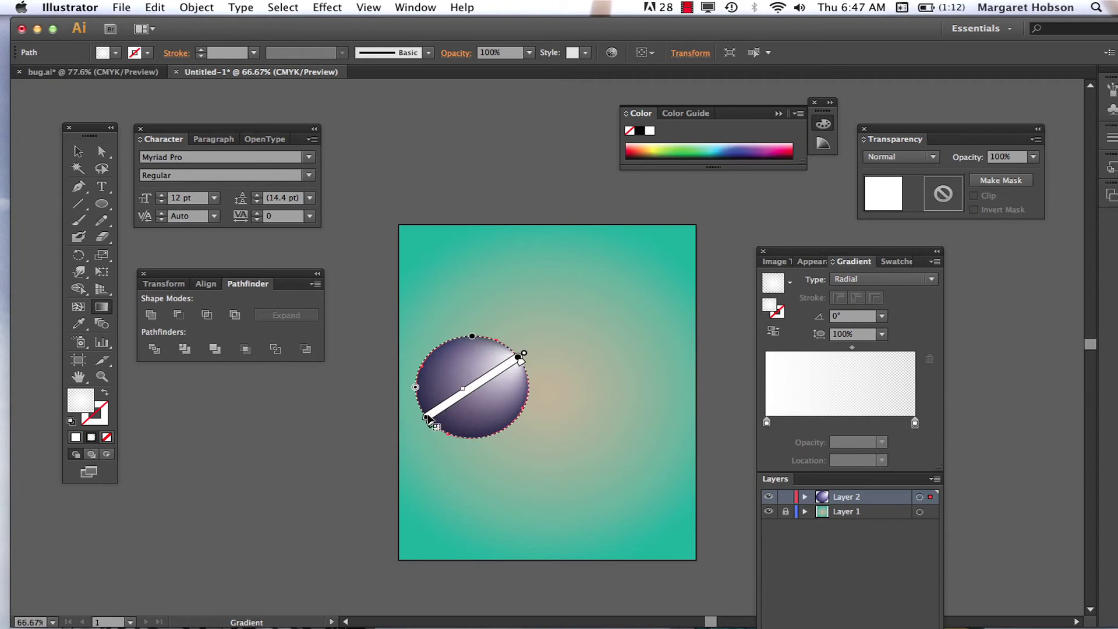
{"action": "mouse_move", "coordinate": [431, 421]}
{"action": "left_mouse_down"}
{"action": "mouse_move", "coordinate": [457, 416]}
{"action": "mouse_move", "coordinate": [389, 436]}
{"action": "left_mouse_up"}
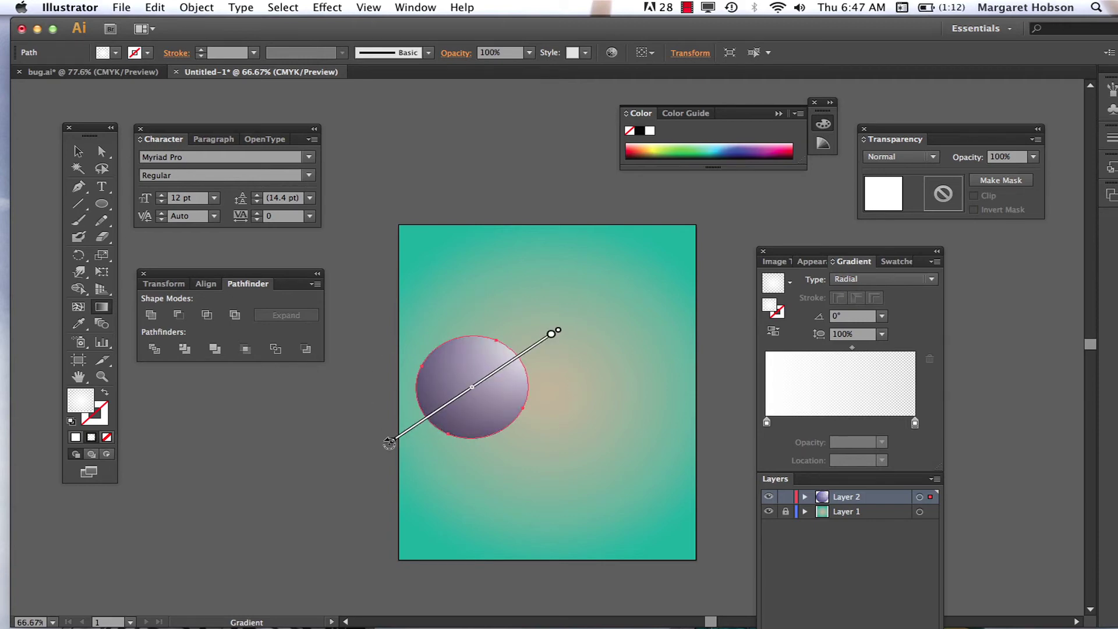
{"action": "mouse_move", "coordinate": [394, 446]}
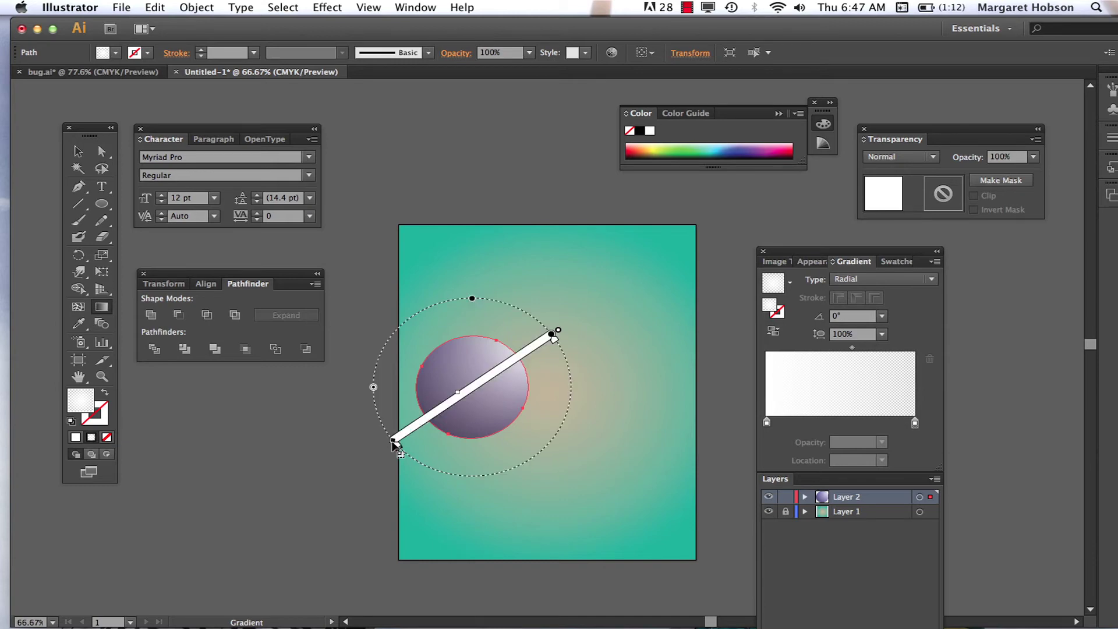
{"action": "left_click_drag", "start_coordinate": [471, 405], "coordinate": [526, 365]}
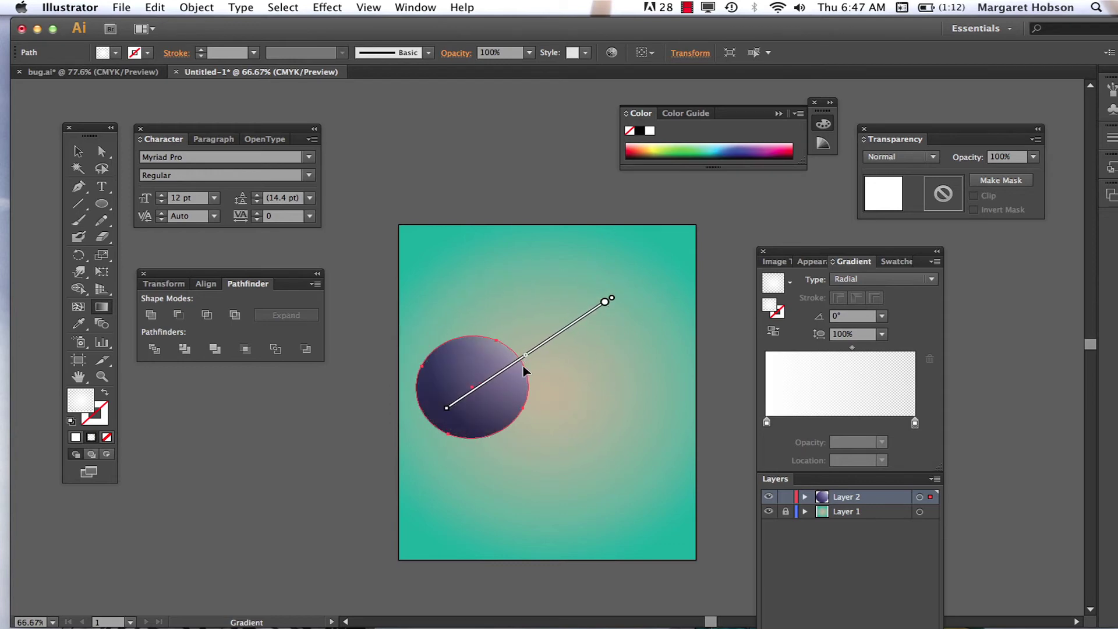
{"action": "left_click", "coordinate": [76, 152]}
{"action": "left_click", "coordinate": [257, 445]}
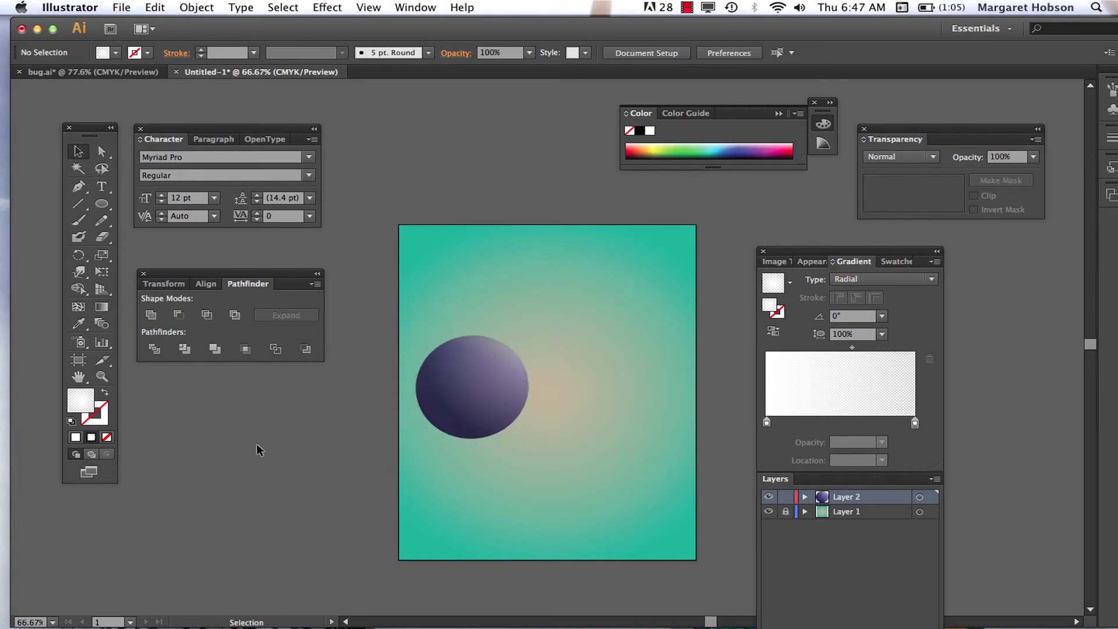
Step: Expand Layer 2 and toggle visibility of the highlight and purple sphere paths to compare them
{"action": "left_click", "coordinate": [486, 378]}
{"action": "left_click", "coordinate": [543, 341]}
{"action": "left_click", "coordinate": [804, 497]}
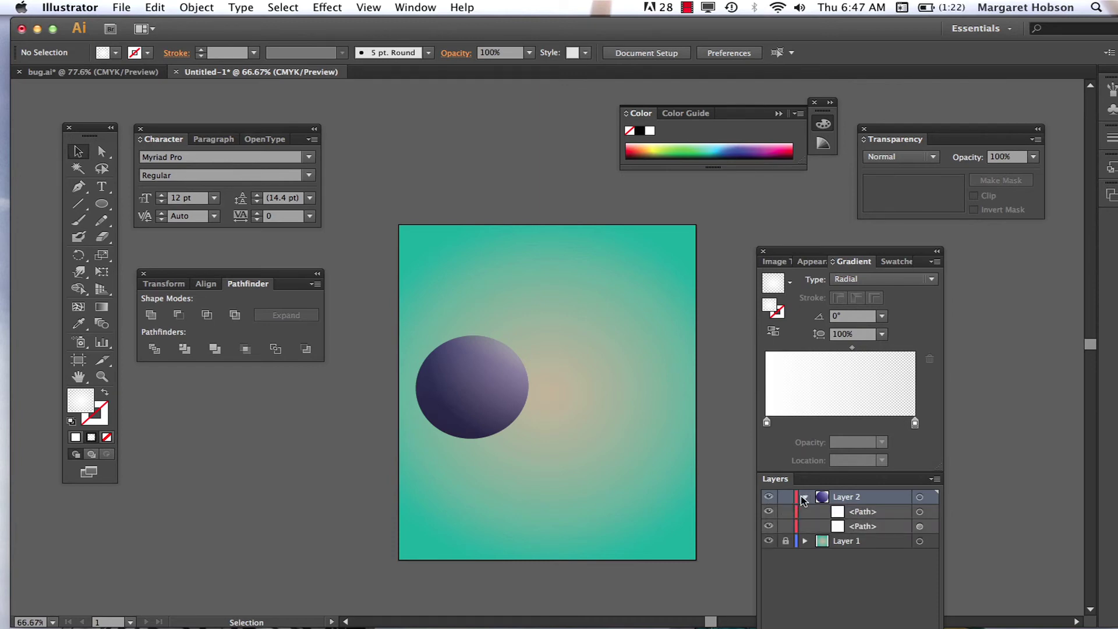
{"action": "left_click", "coordinate": [768, 512]}
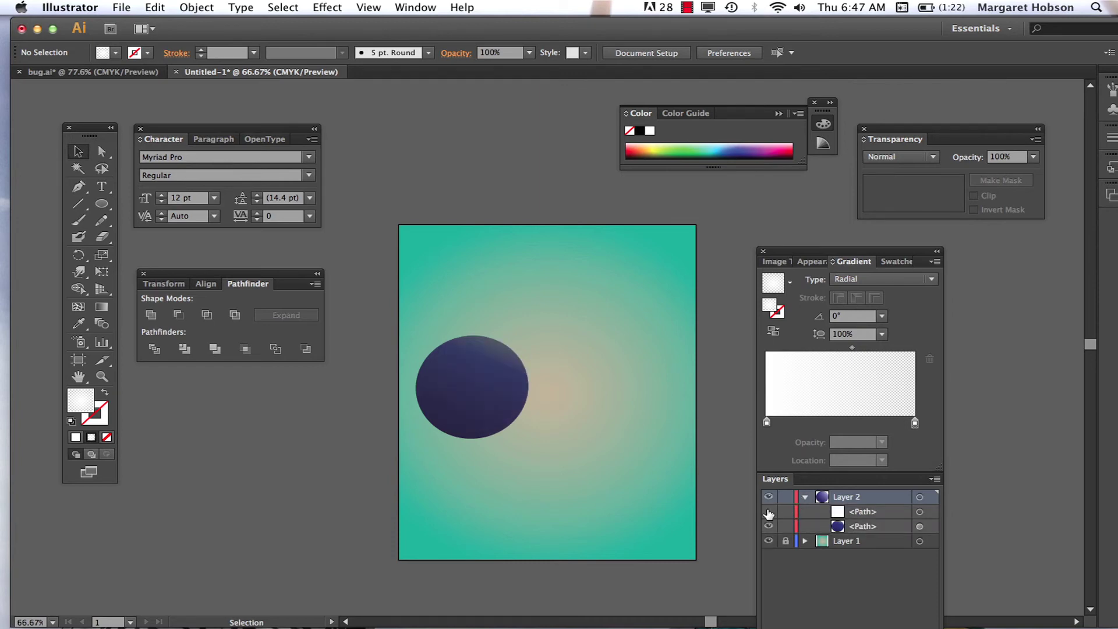
{"action": "left_click", "coordinate": [769, 513]}
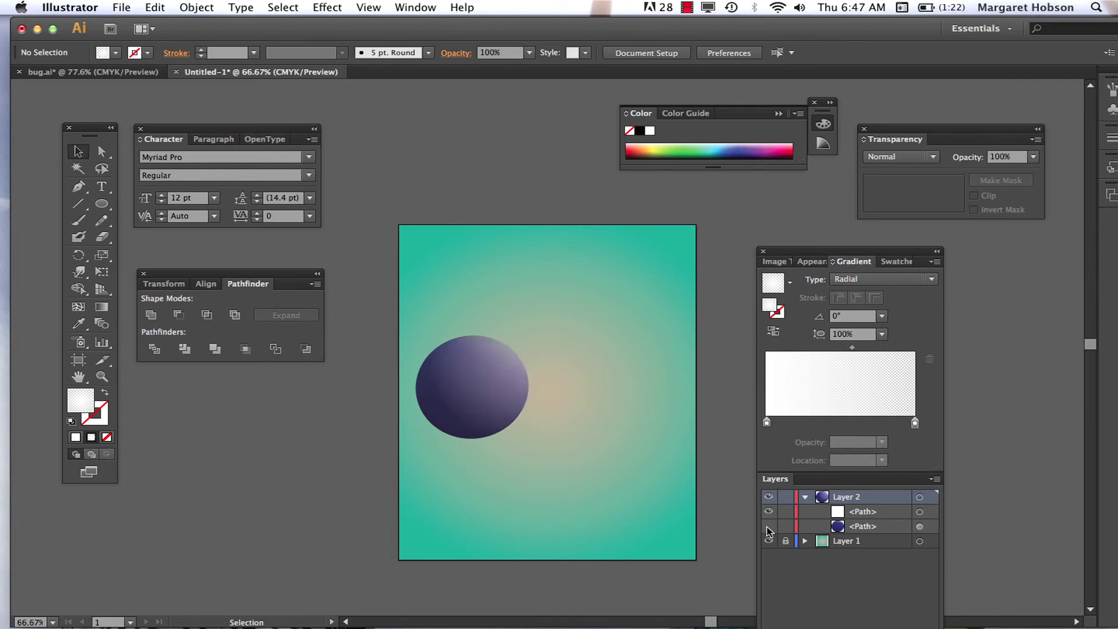
{"action": "left_click", "coordinate": [769, 527]}
{"action": "left_click", "coordinate": [768, 528]}
{"action": "left_click", "coordinate": [769, 528]}
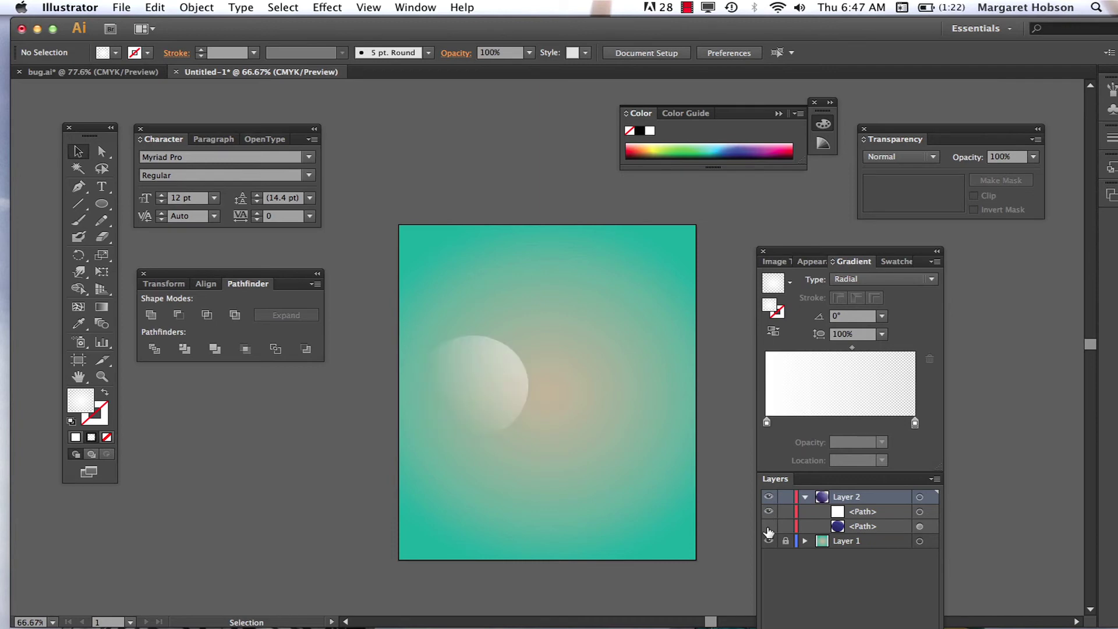
{"action": "left_click", "coordinate": [769, 528]}
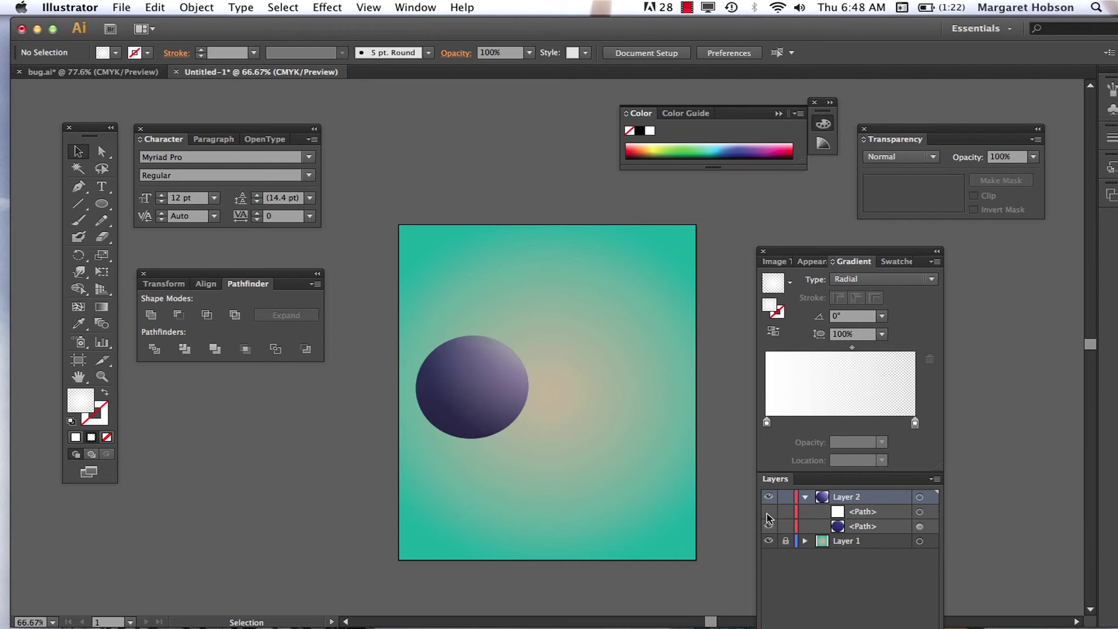
{"action": "left_click", "coordinate": [769, 512]}
{"action": "left_click", "coordinate": [769, 512]}
Step: Reposition the Gradient and Layers panel group and choose the Ellipse Tool
{"action": "left_click_drag", "start_coordinate": [786, 251], "coordinate": [773, 234]}
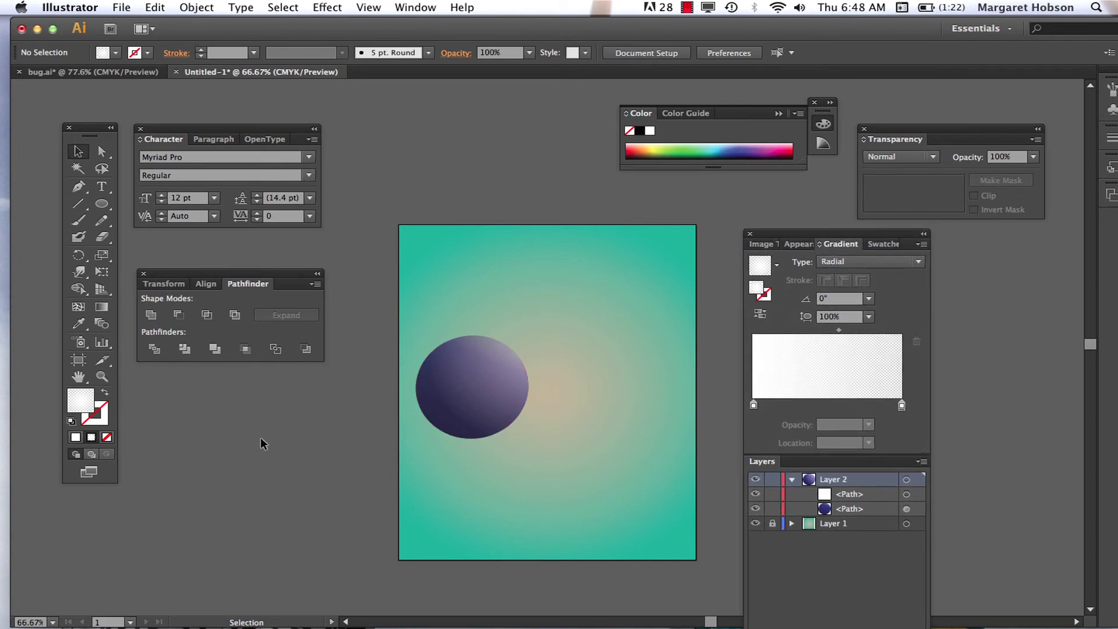
{"action": "left_click", "coordinate": [105, 205]}
{"action": "left_click_drag", "start_coordinate": [107, 210], "coordinate": [156, 241]}
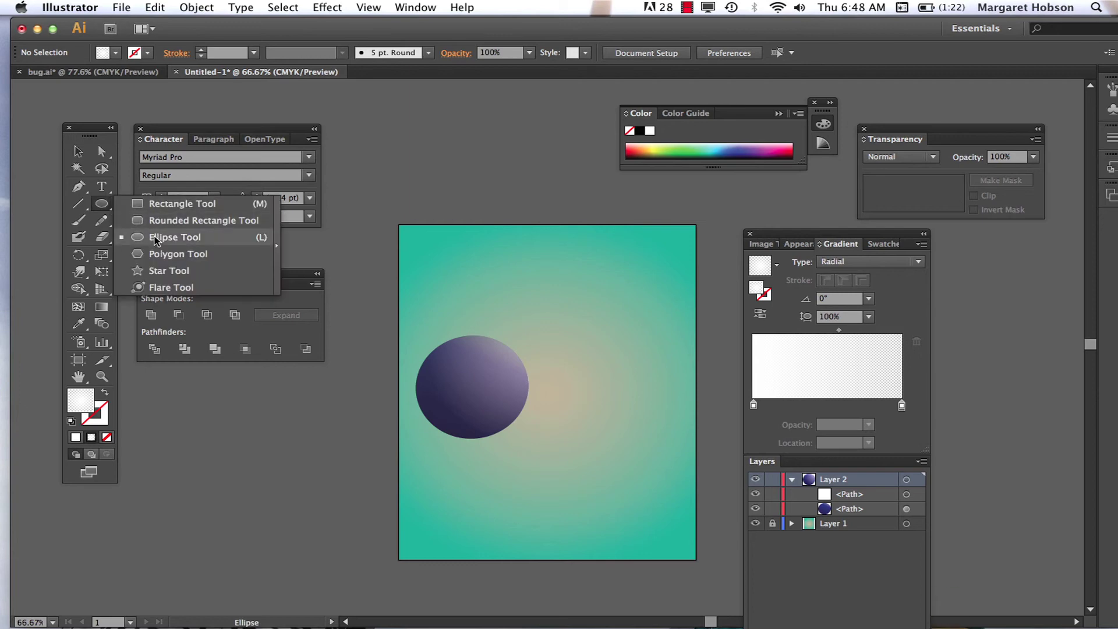
Step: Draw a thin, flat ellipse just below the ball and nudge it slightly left
{"action": "left_click", "coordinate": [78, 189]}
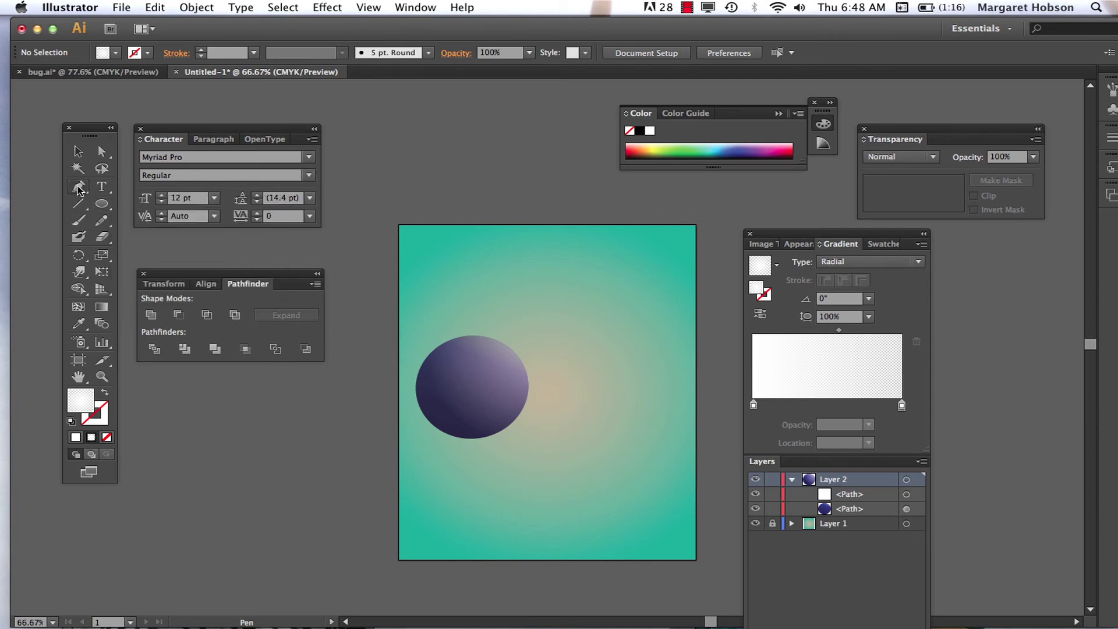
{"action": "left_click", "coordinate": [108, 208]}
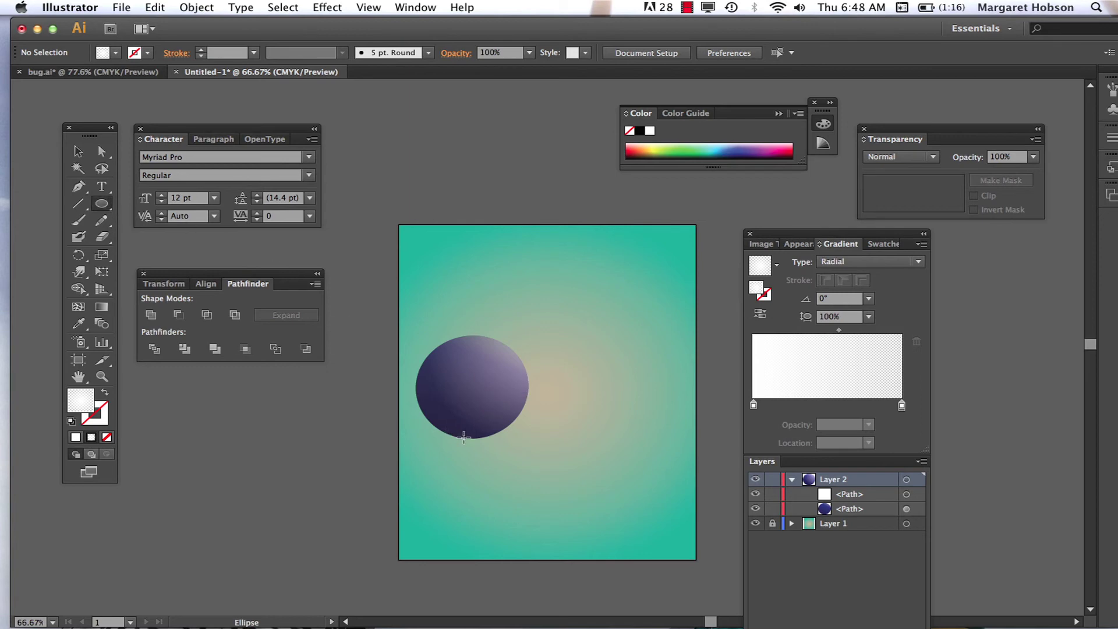
{"action": "left_click_drag", "start_coordinate": [465, 437], "coordinate": [565, 444]}
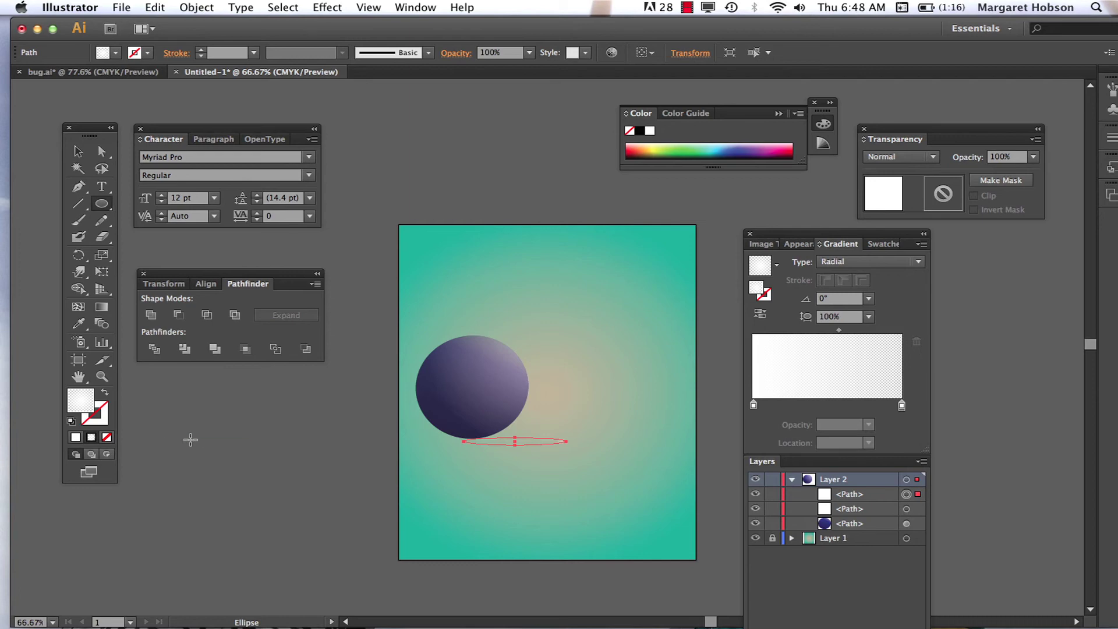
{"action": "left_click", "coordinate": [79, 152]}
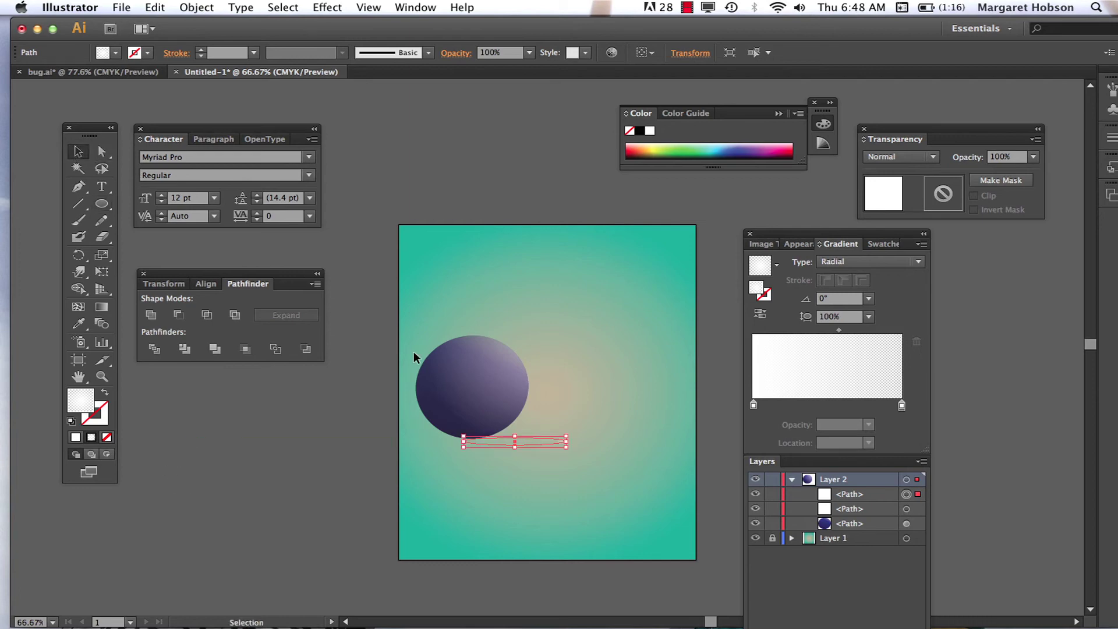
{"action": "left_click_drag", "start_coordinate": [506, 442], "coordinate": [502, 446]}
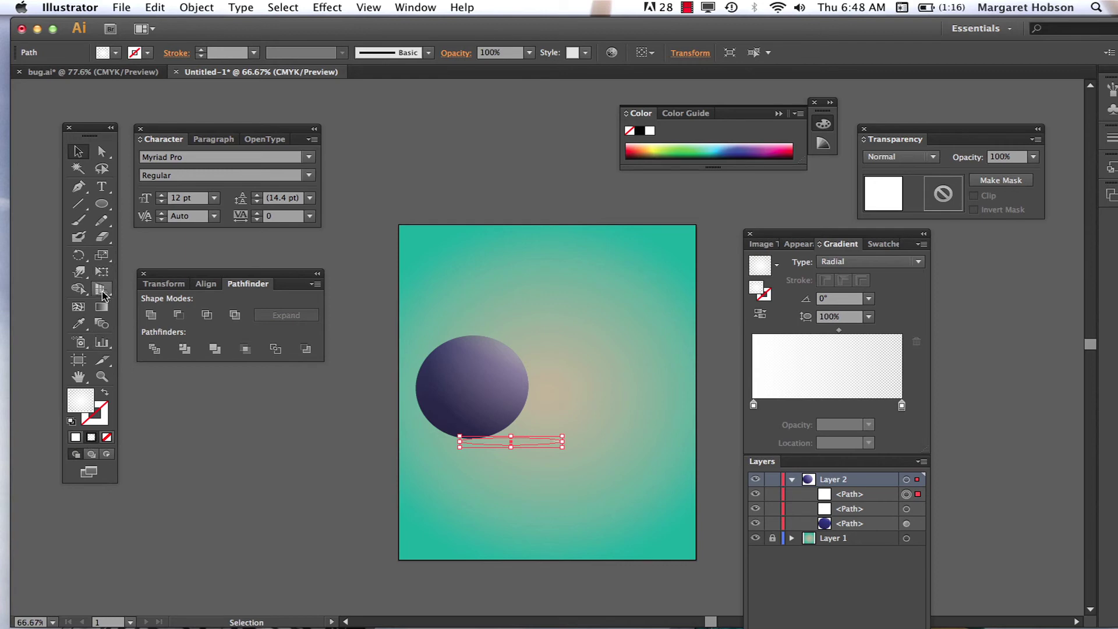
{"action": "left_click", "coordinate": [102, 308]}
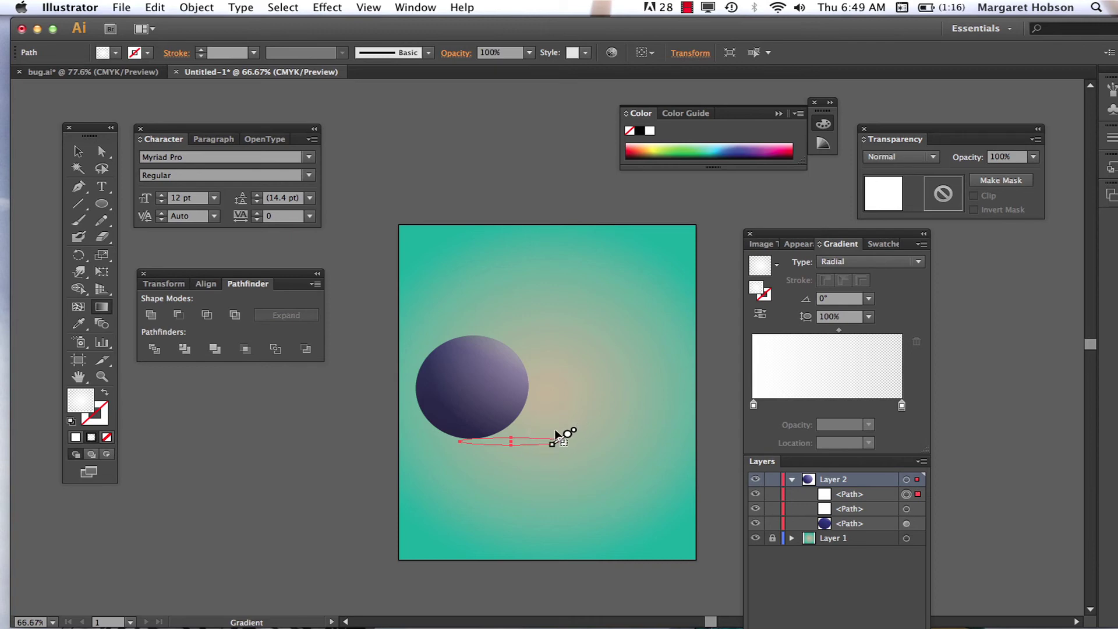
Step: Stretch the ellipse's gradient lower-left, make one stop black at 100% and the other 0% opacity
{"action": "left_click_drag", "start_coordinate": [539, 434], "coordinate": [511, 457]}
{"action": "double_click", "coordinate": [523, 472]}
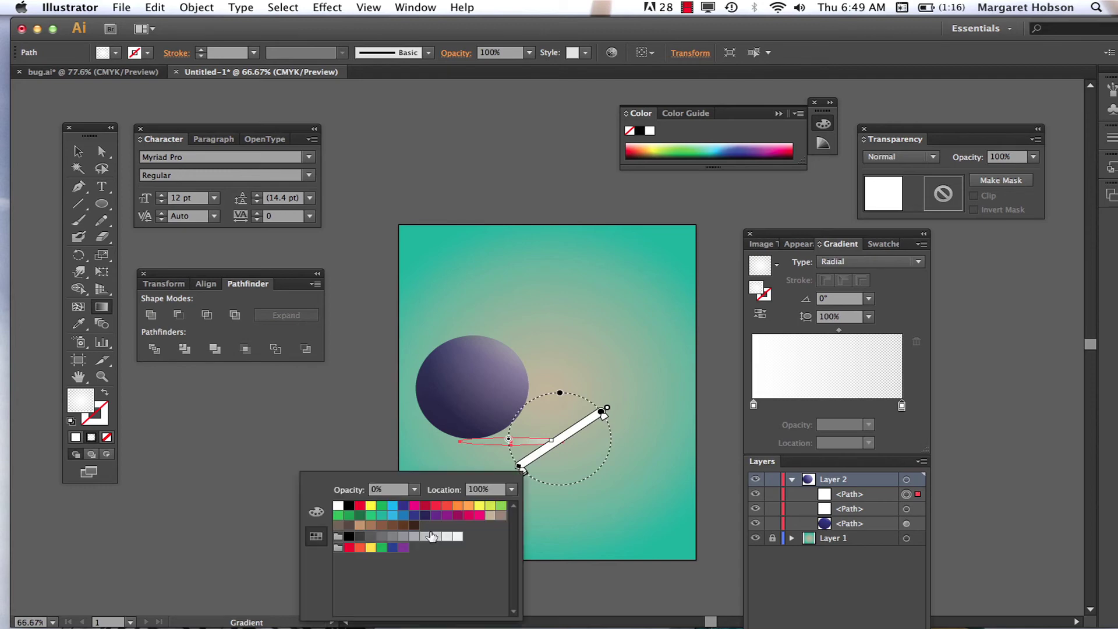
{"action": "left_click", "coordinate": [349, 506]}
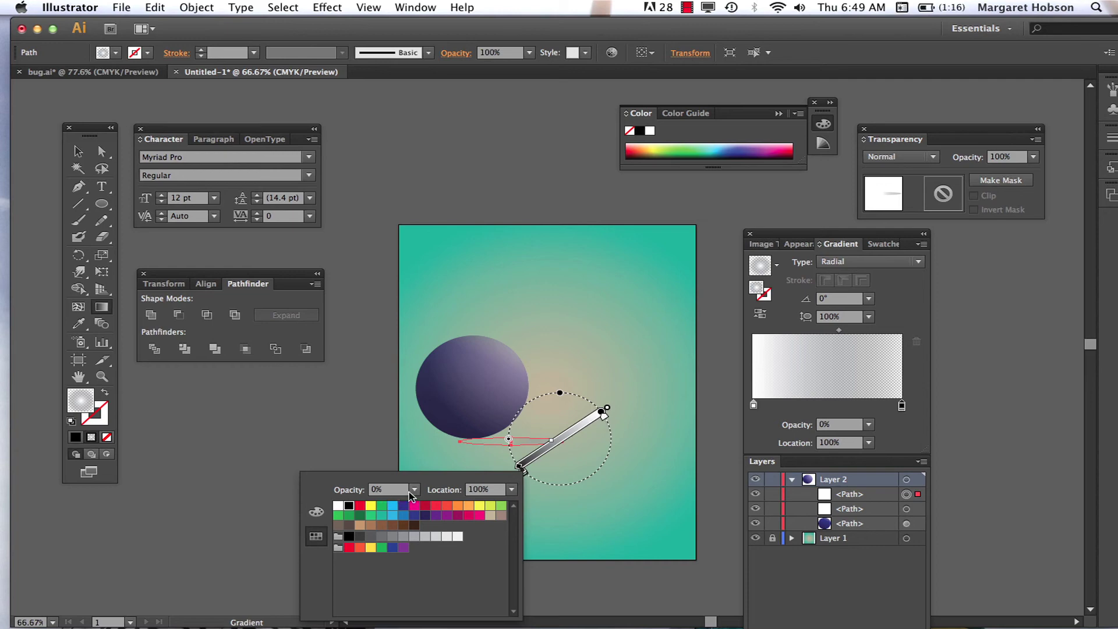
{"action": "left_click", "coordinate": [412, 494]}
{"action": "left_click", "coordinate": [424, 483]}
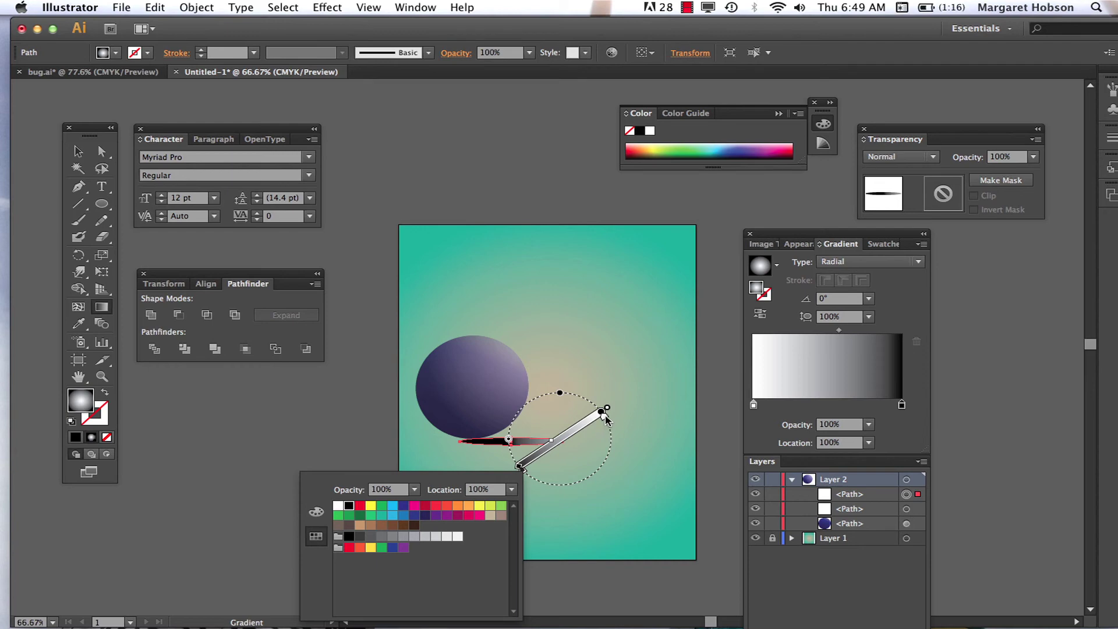
{"action": "left_click", "coordinate": [606, 417]}
{"action": "double_click", "coordinate": [605, 417]}
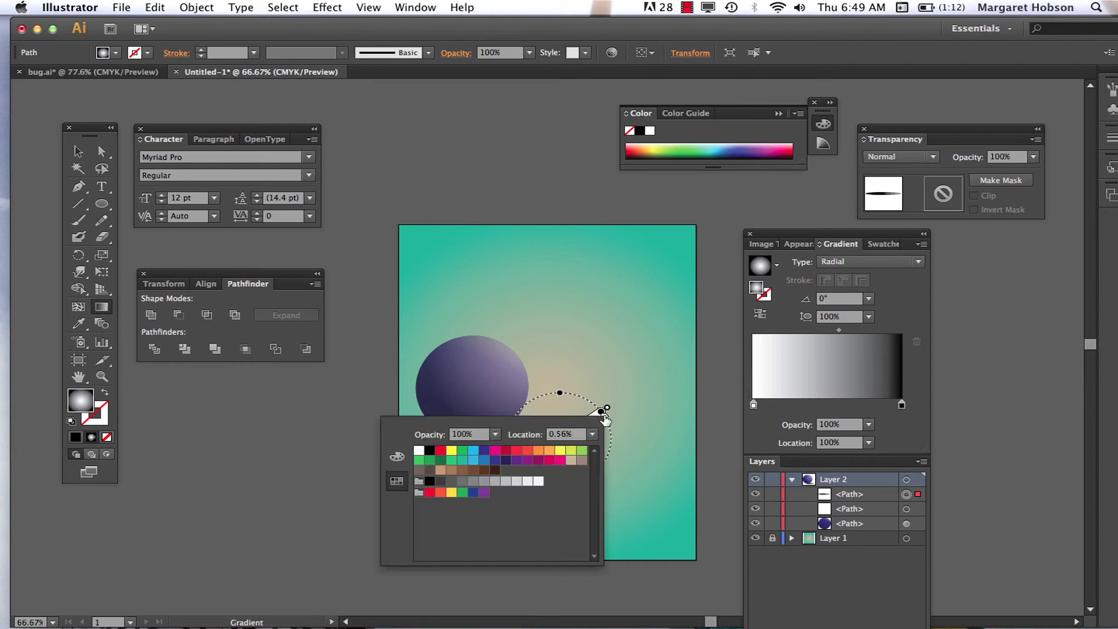
{"action": "left_click", "coordinate": [495, 435]}
{"action": "left_click", "coordinate": [510, 450]}
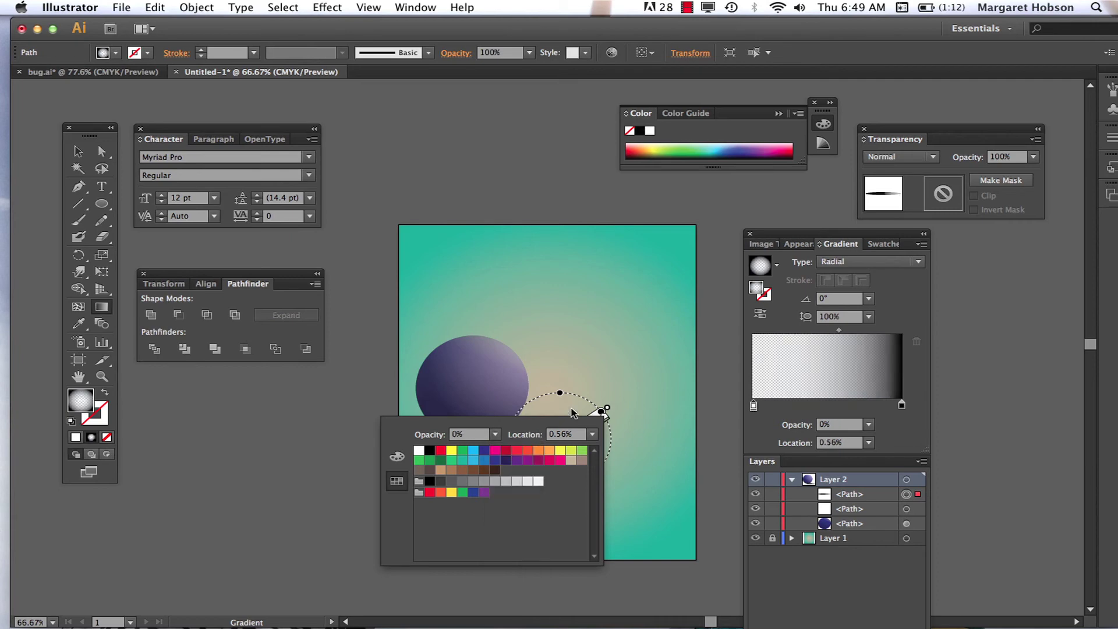
{"action": "left_click", "coordinate": [623, 371]}
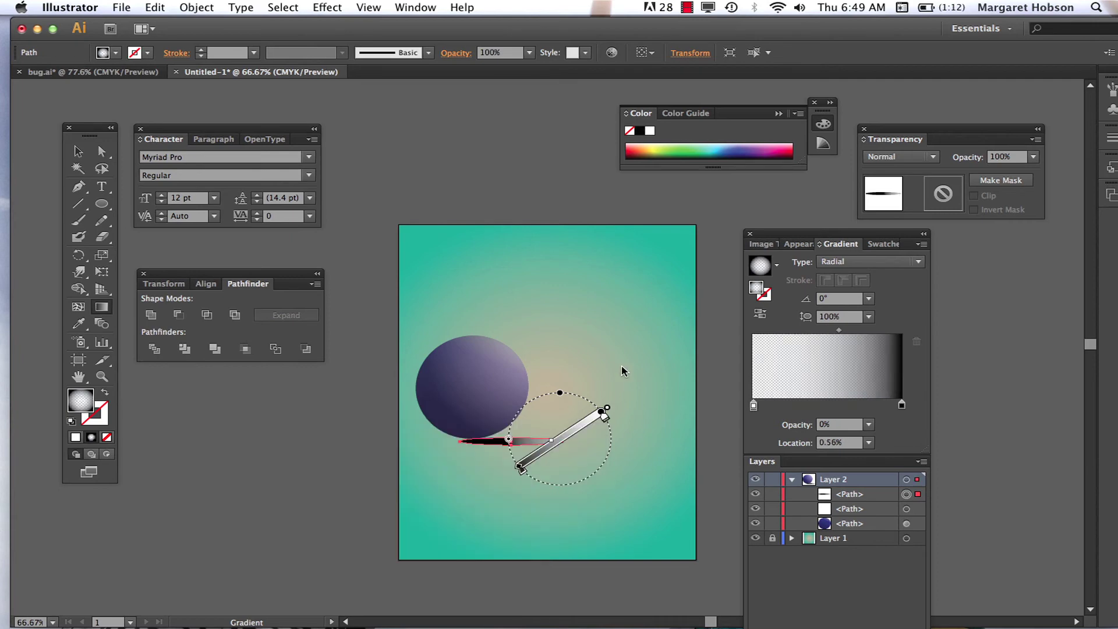
Step: Recolour the opaque gradient stop dark navy and finish editing the gradient
{"action": "double_click", "coordinate": [603, 415]}
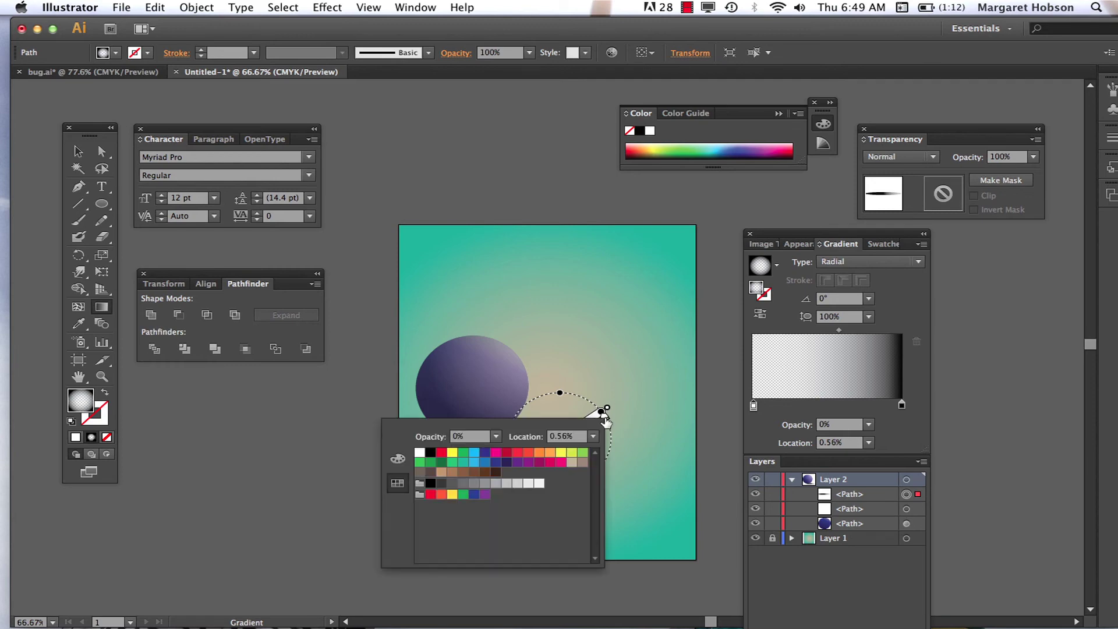
{"action": "left_click", "coordinate": [631, 445]}
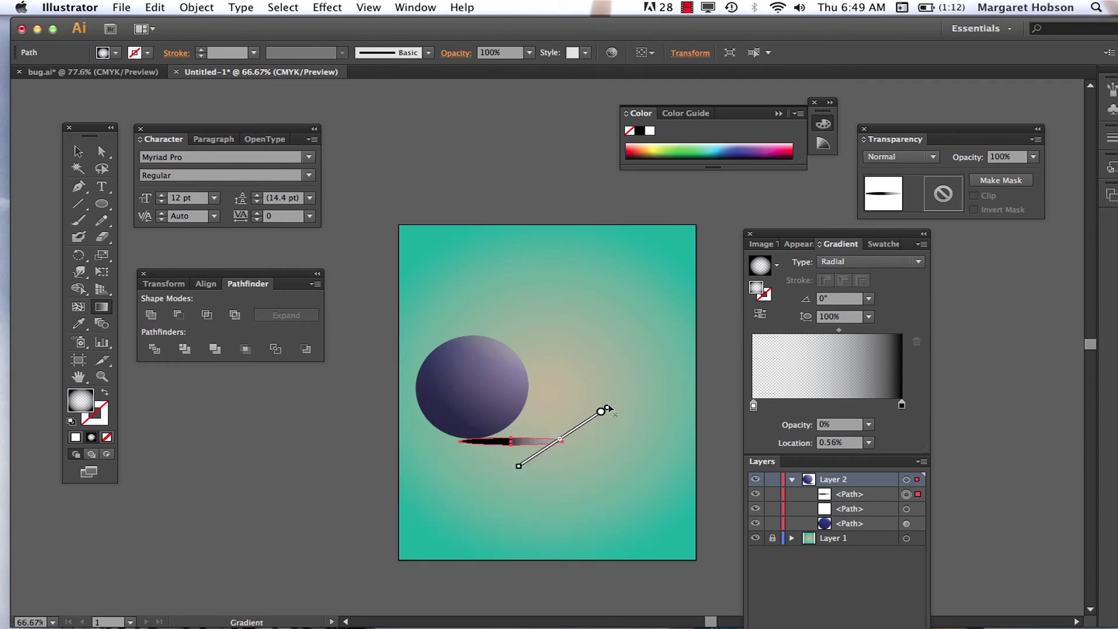
{"action": "double_click", "coordinate": [521, 468]}
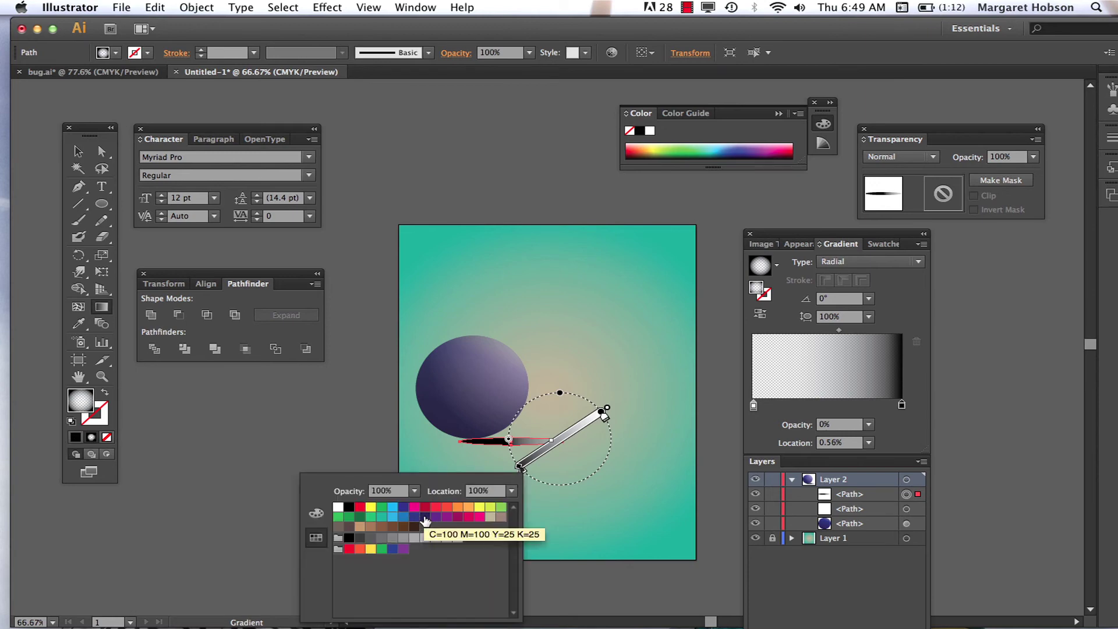
{"action": "left_click", "coordinate": [424, 518]}
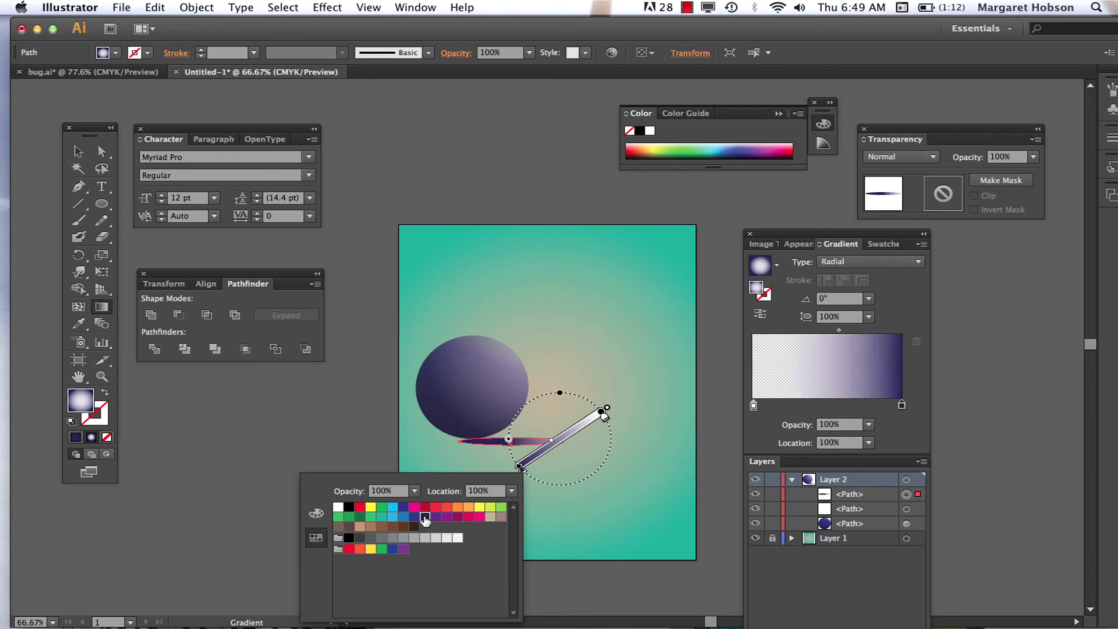
{"action": "left_click", "coordinate": [405, 507]}
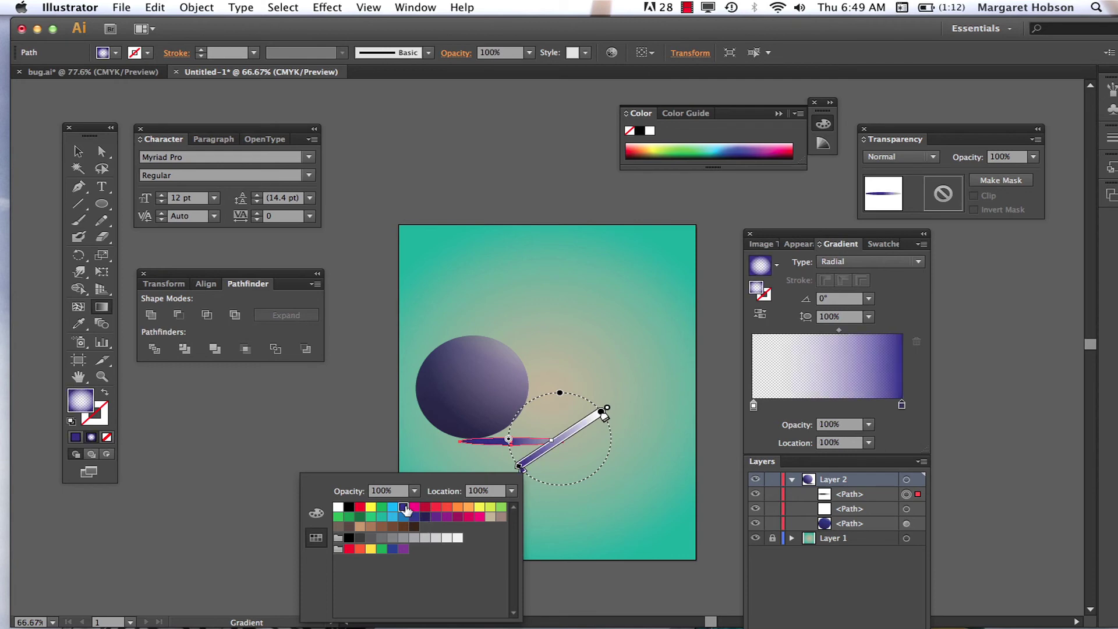
{"action": "left_click", "coordinate": [424, 517]}
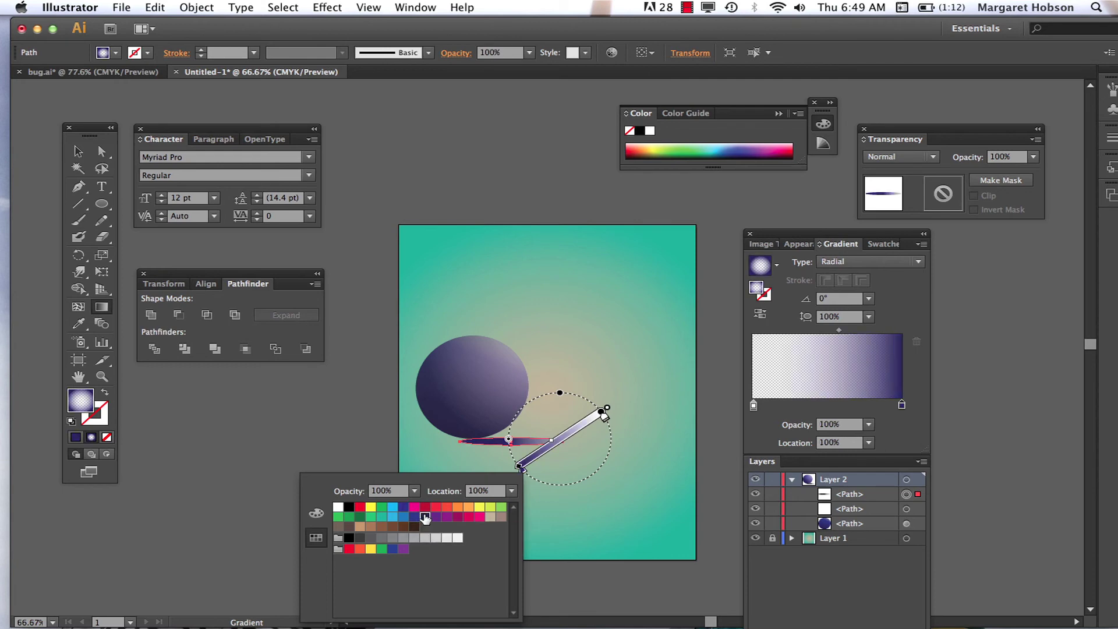
{"action": "key", "text": "Escape"}
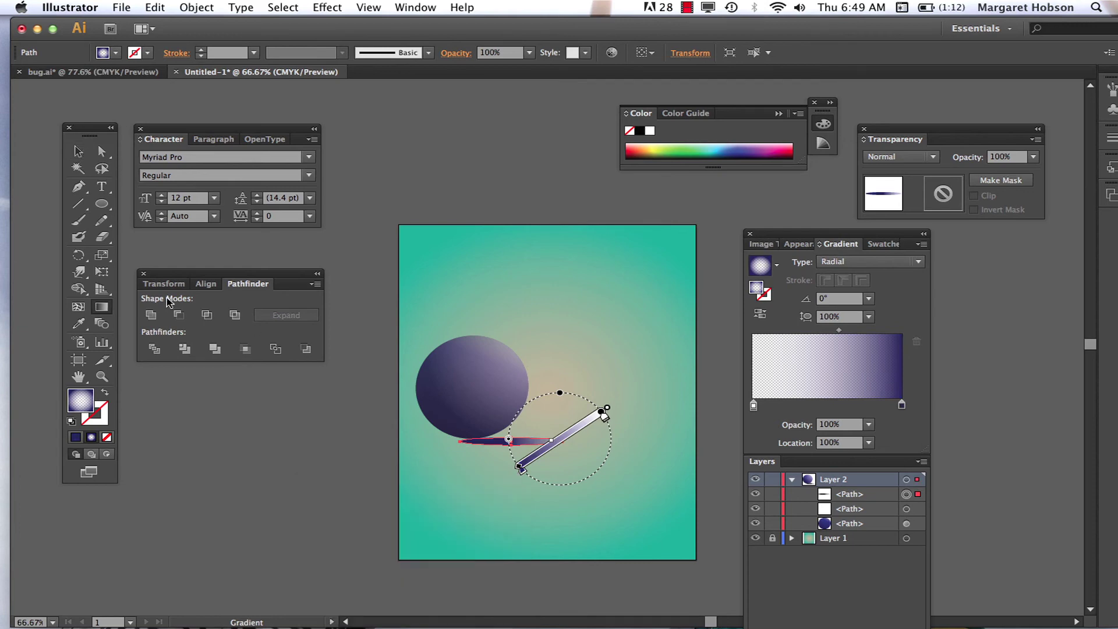
{"action": "key", "text": "super+alt+g"}
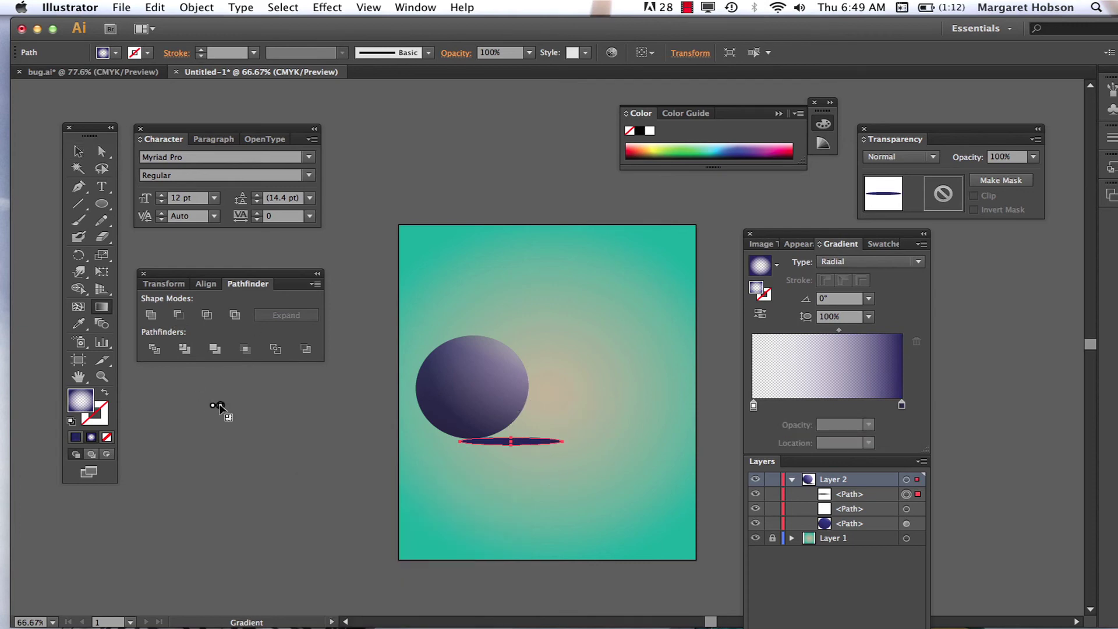
Step: Move the flat ellipse further down and right, below the ball
{"action": "left_click", "coordinate": [79, 153]}
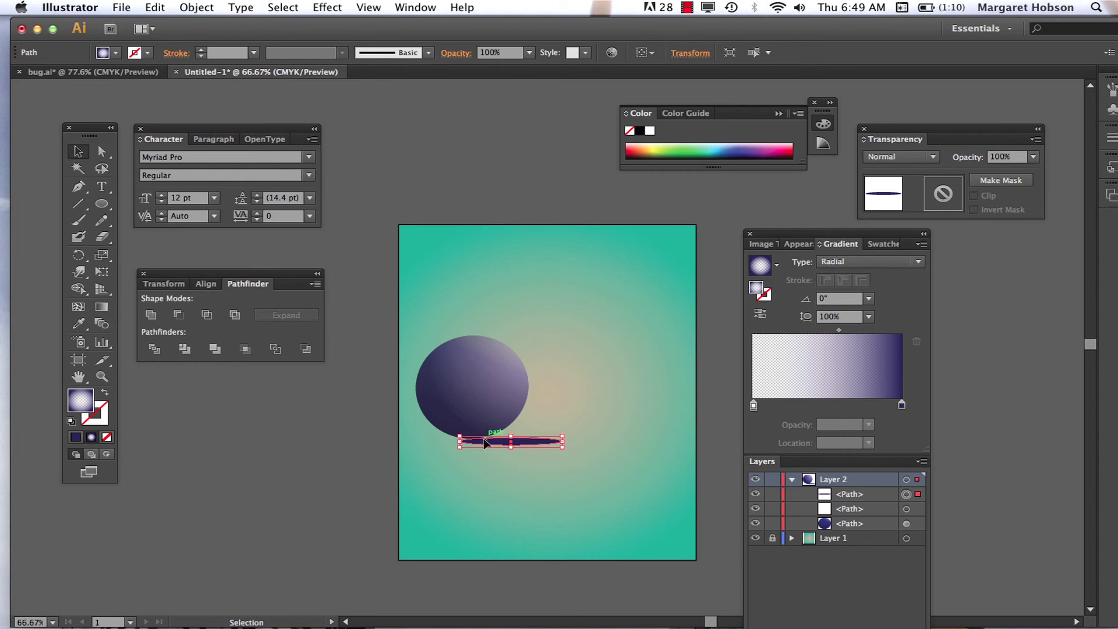
{"action": "left_click", "coordinate": [102, 310]}
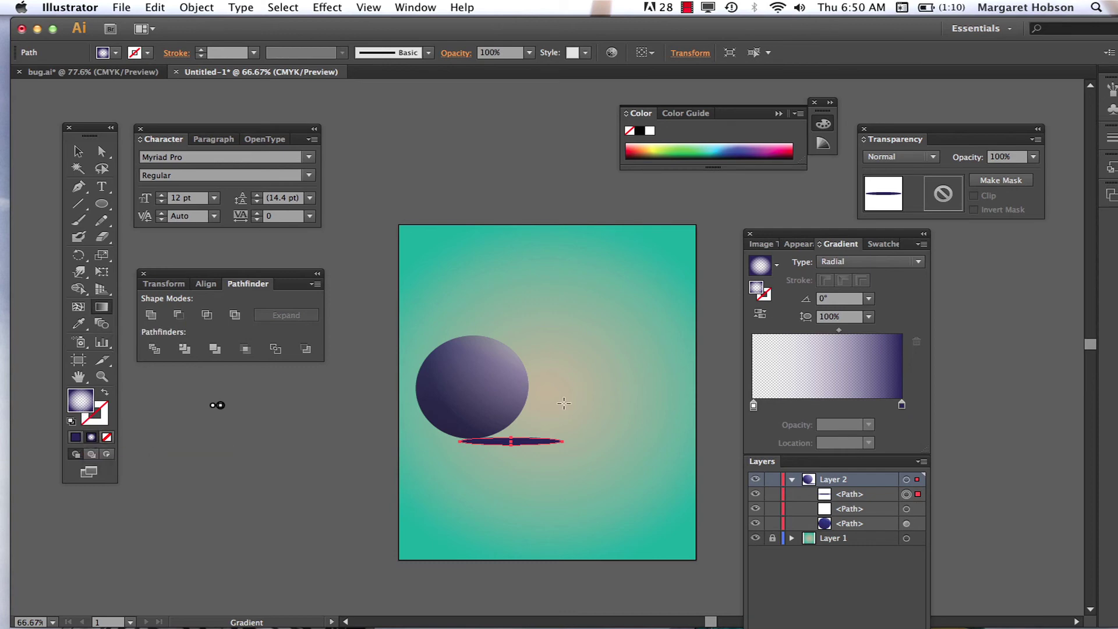
{"action": "left_click", "coordinate": [78, 152]}
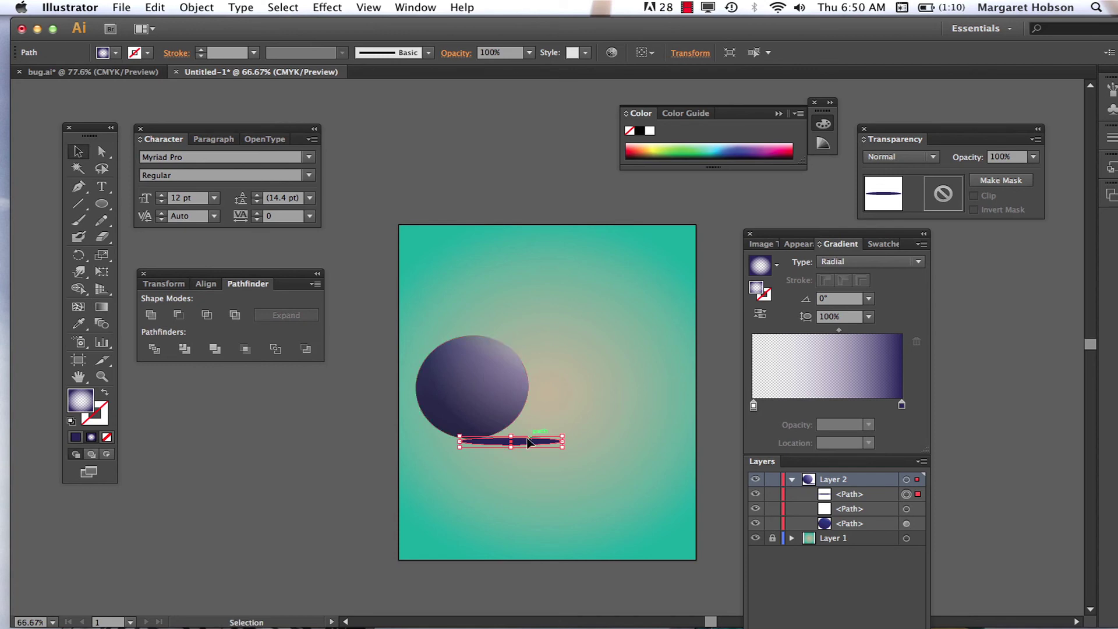
{"action": "left_click_drag", "start_coordinate": [528, 443], "coordinate": [550, 464]}
Step: Zoom in closely on the ellipse, then zoom back out to 200%
{"action": "left_click", "coordinate": [101, 376]}
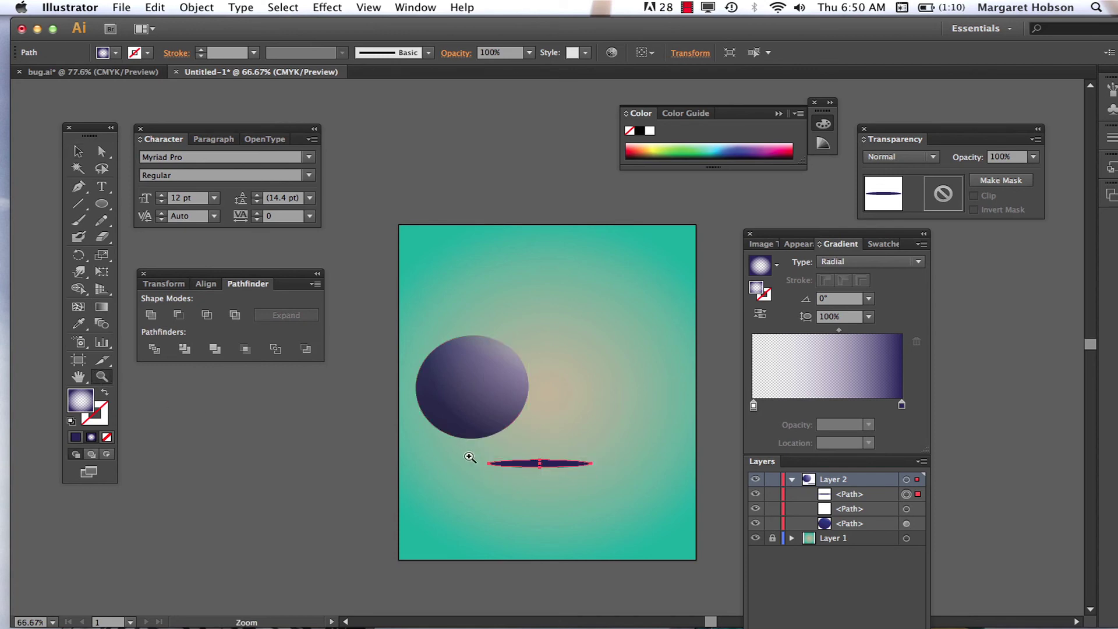
{"action": "left_click_drag", "start_coordinate": [458, 431], "coordinate": [610, 537]}
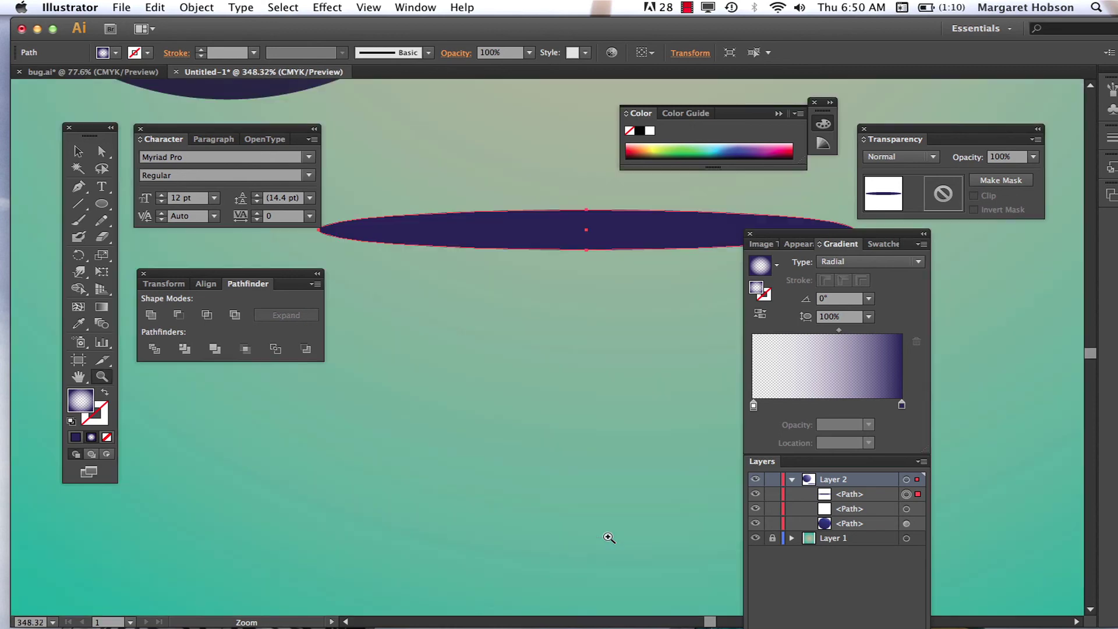
{"action": "key", "text": "super+minus"}
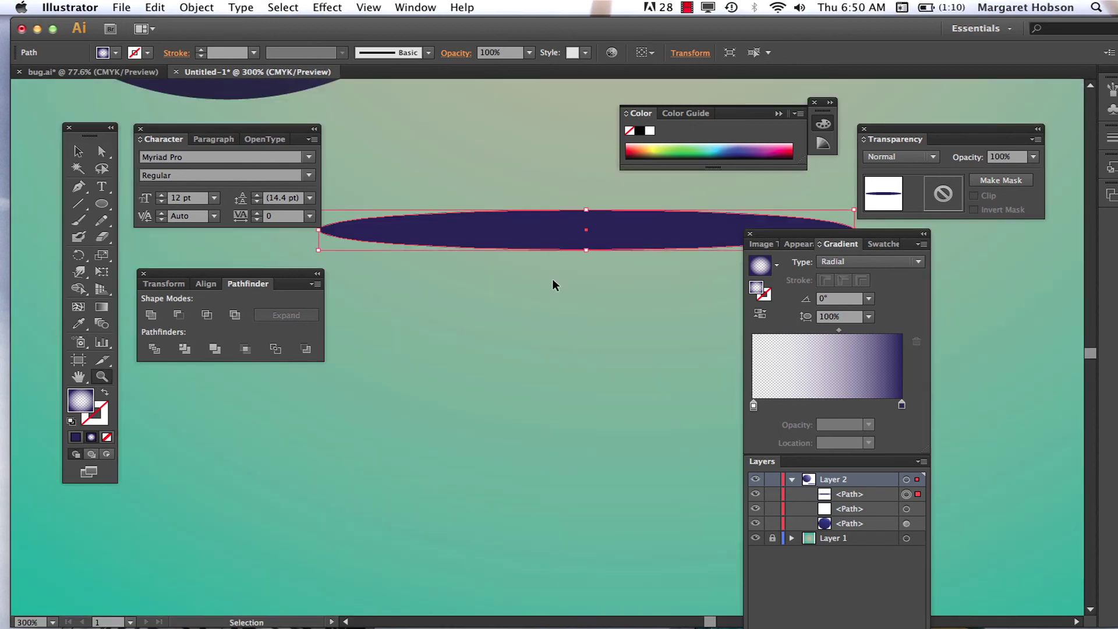
{"action": "key", "text": "super+minus"}
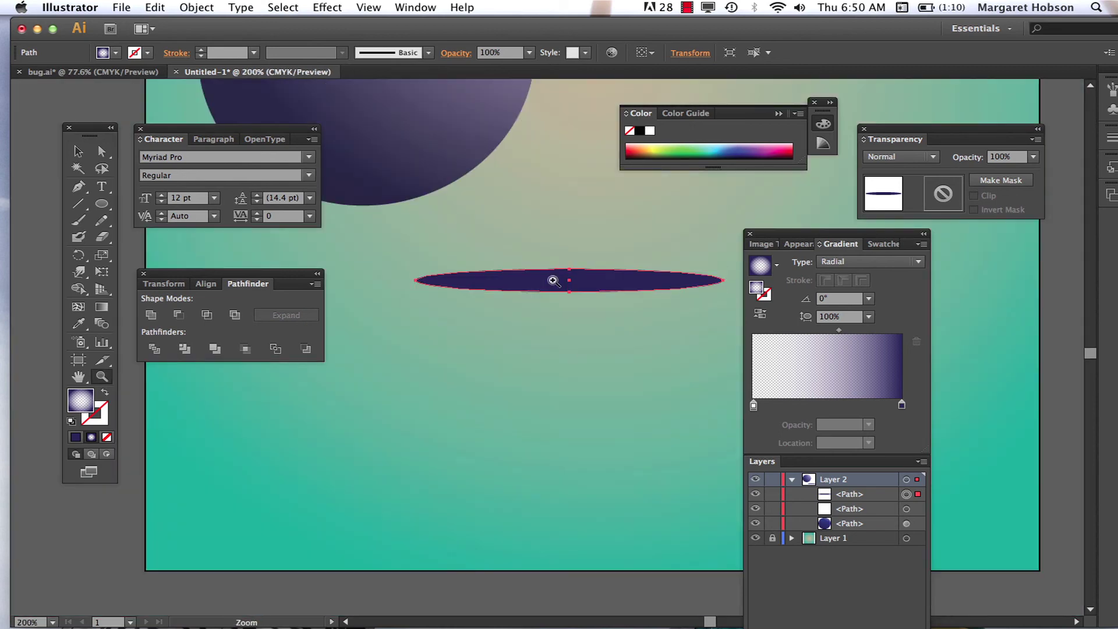
{"action": "left_click", "coordinate": [77, 152]}
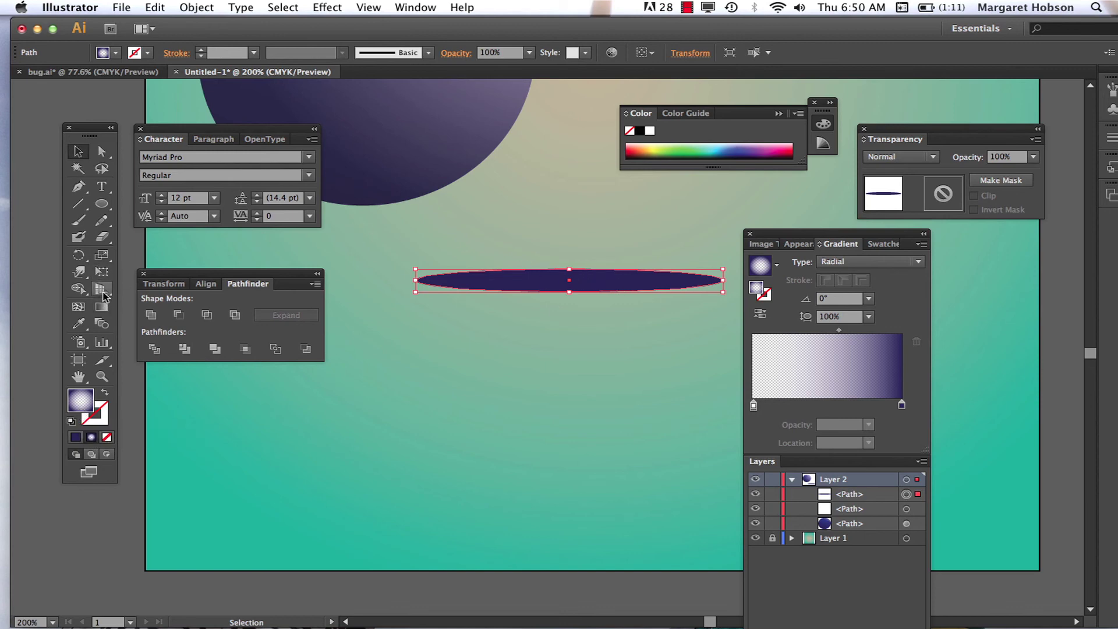
{"action": "left_click", "coordinate": [102, 310]}
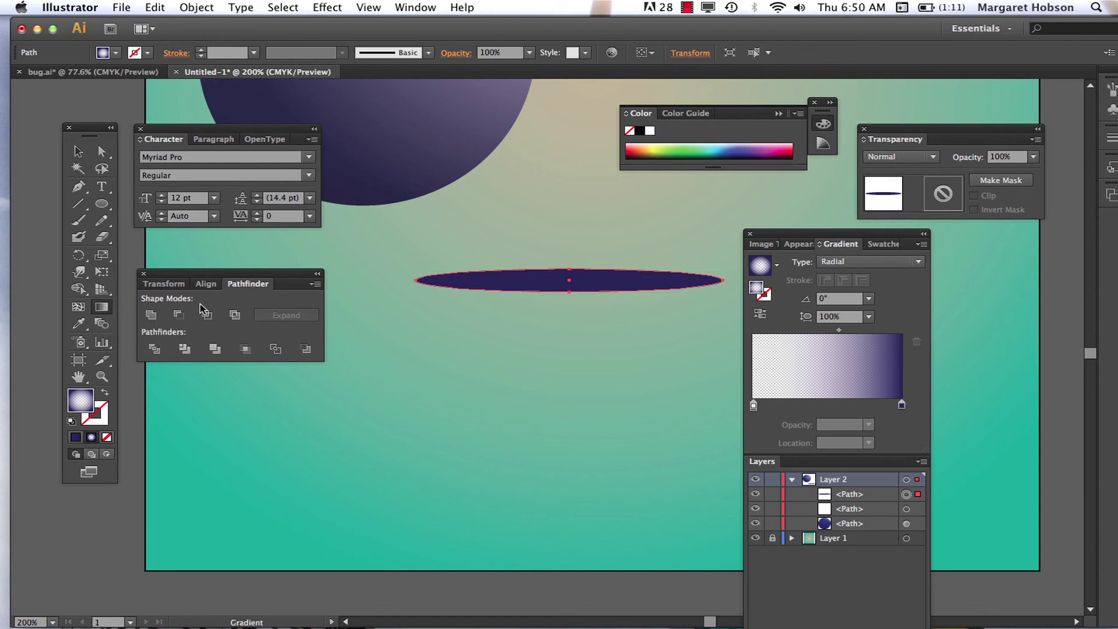
Step: Redraw the radial gradient across the ellipse, widen its reach, then trim the radius slightly
{"action": "left_click_drag", "start_coordinate": [445, 280], "coordinate": [624, 280]}
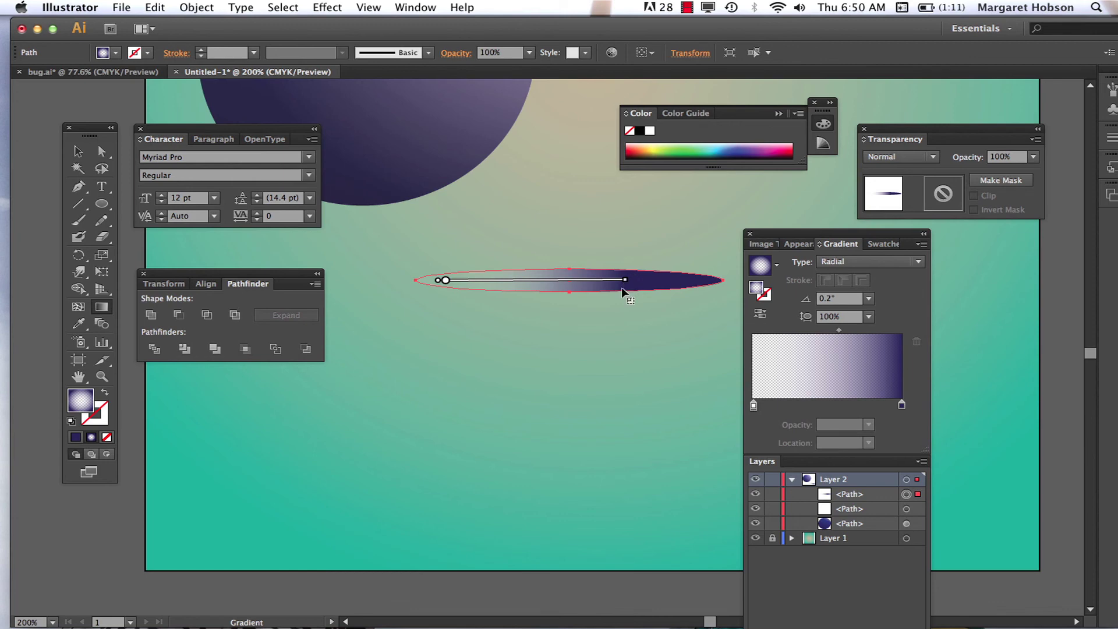
{"action": "mouse_move", "coordinate": [621, 280]}
{"action": "left_mouse_down"}
{"action": "mouse_move", "coordinate": [722, 280]}
{"action": "mouse_move", "coordinate": [699, 281]}
{"action": "left_mouse_up"}
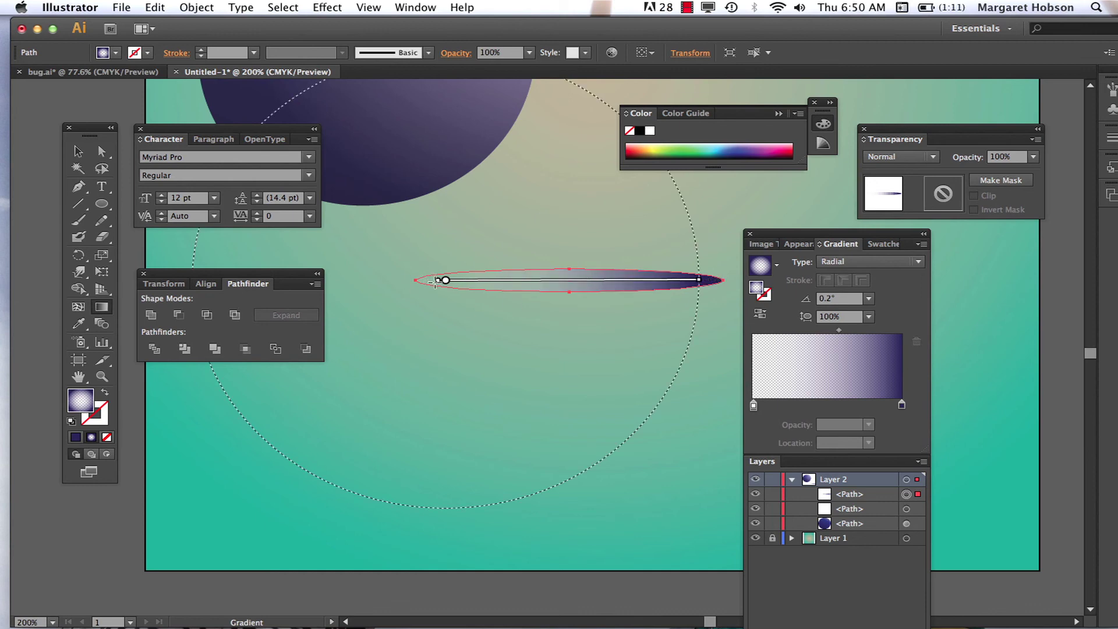
{"action": "mouse_move", "coordinate": [439, 288]}
{"action": "key", "text": "super+minus"}
{"action": "key", "text": "super+minus"}
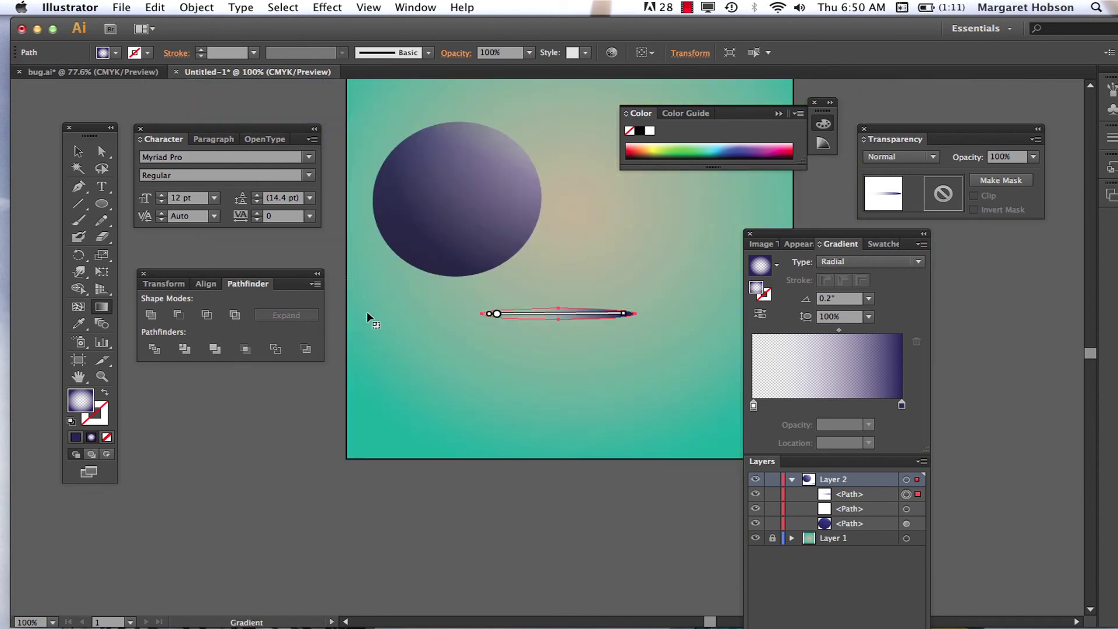
{"action": "mouse_move", "coordinate": [369, 315]}
{"action": "left_click_drag", "start_coordinate": [370, 315], "coordinate": [378, 294]}
Step: Rotate the gradient to about -179° and reverse its colour order
{"action": "mouse_move", "coordinate": [614, 276]}
{"action": "left_mouse_down"}
{"action": "mouse_move", "coordinate": [375, 292]}
{"action": "mouse_move", "coordinate": [451, 419]}
{"action": "mouse_move", "coordinate": [391, 286]}
{"action": "mouse_move", "coordinate": [388, 347]}
{"action": "left_mouse_up"}
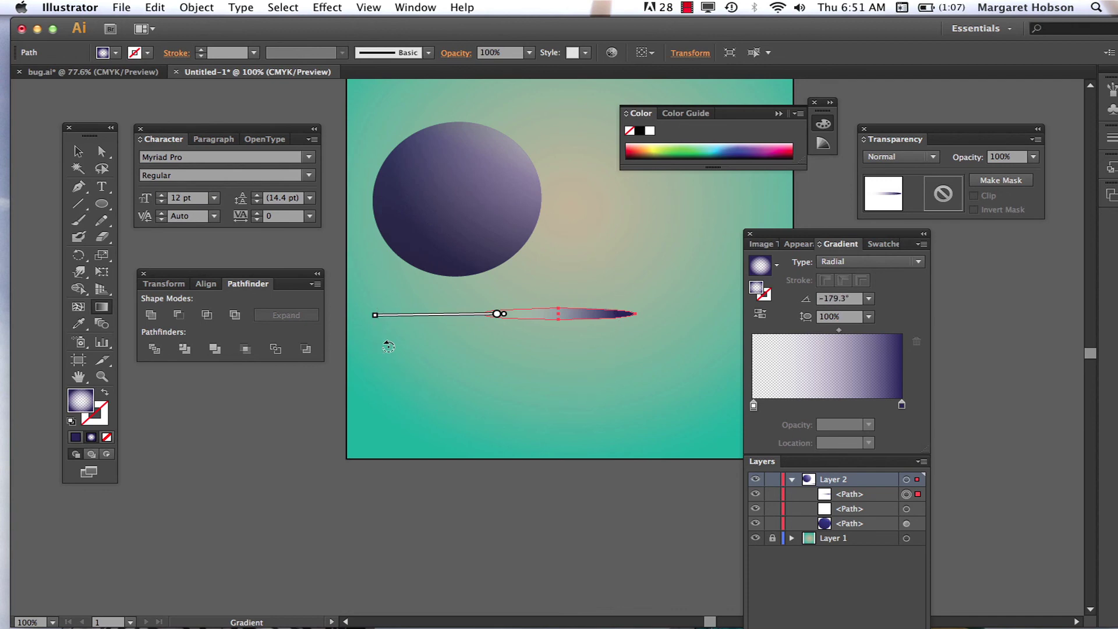
{"action": "mouse_move", "coordinate": [499, 314]}
{"action": "left_click", "coordinate": [760, 315]}
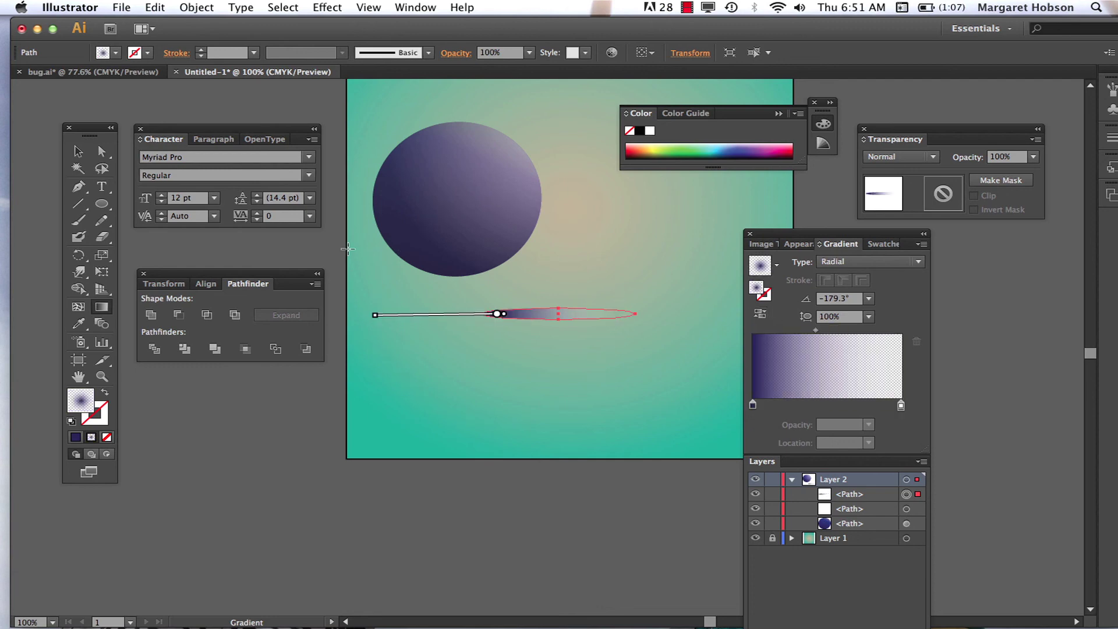
Step: Move the shadow ellipse up under the ball and send it to back behind the ball
{"action": "mouse_move", "coordinate": [499, 316]}
{"action": "key", "text": "v"}
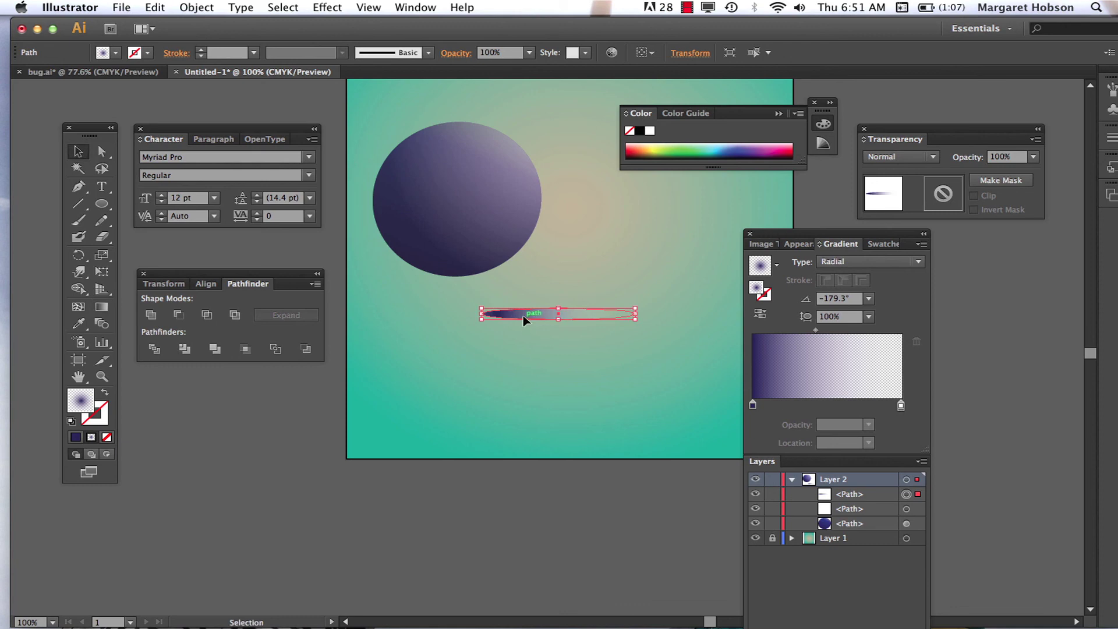
{"action": "left_click_drag", "start_coordinate": [523, 316], "coordinate": [495, 285]}
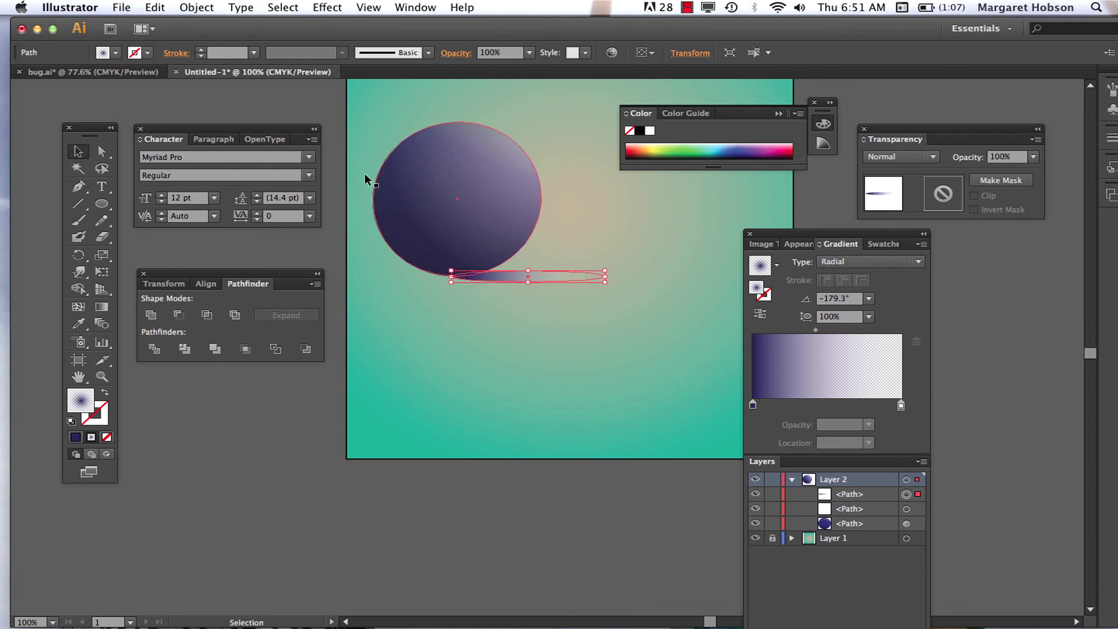
{"action": "left_click", "coordinate": [196, 7]}
{"action": "mouse_move", "coordinate": [205, 39]}
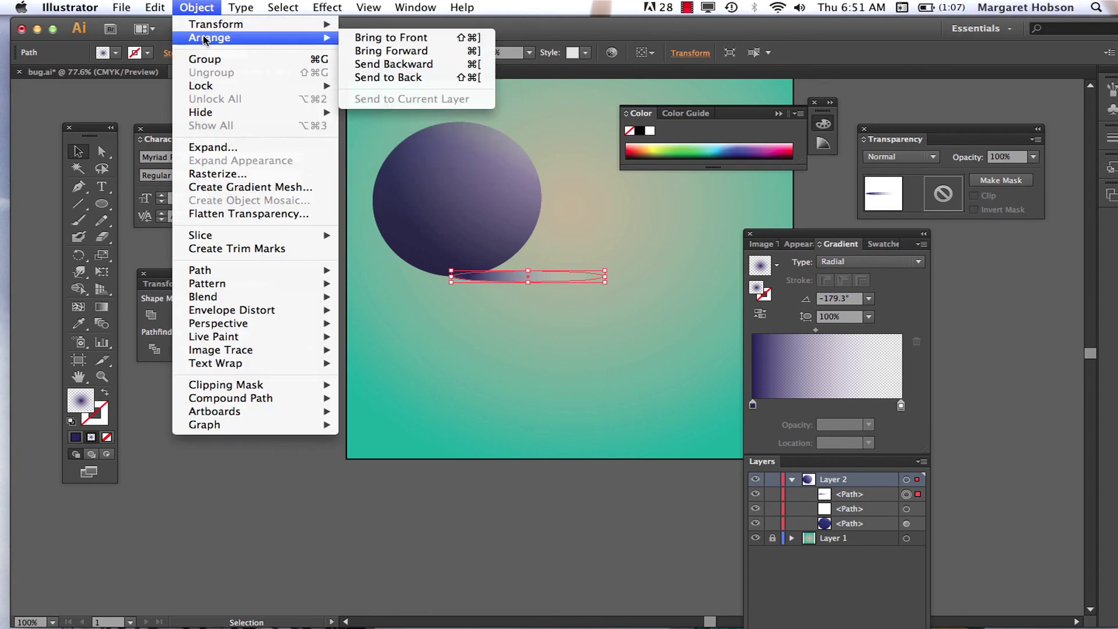
{"action": "left_click", "coordinate": [376, 75]}
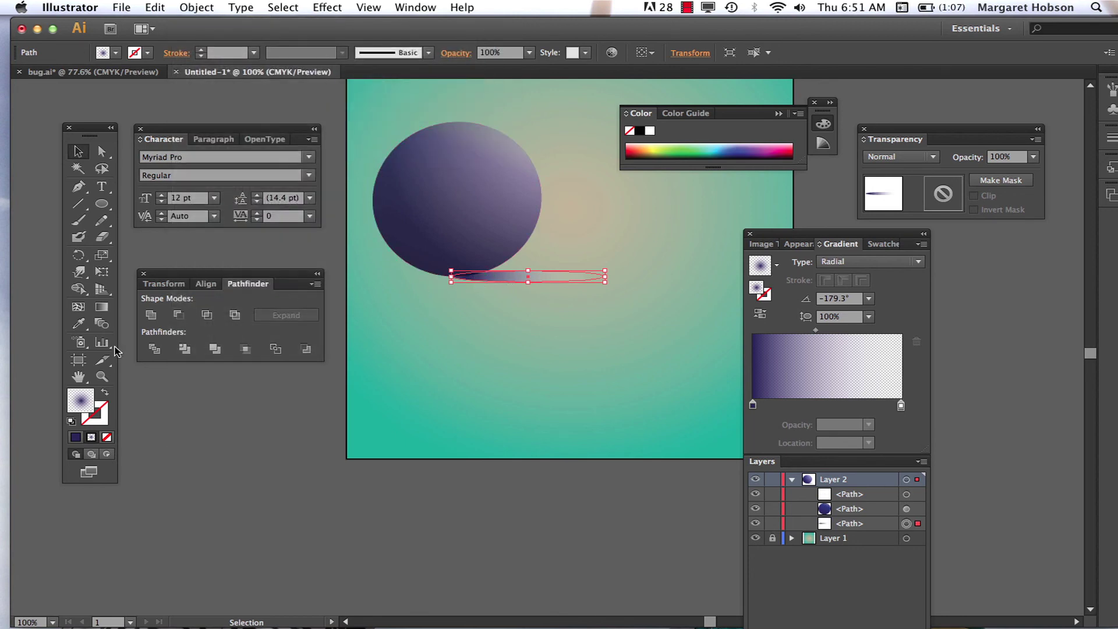
Step: Make the shadow gradient's first stop black, then deselect
{"action": "key", "text": "g"}
{"action": "mouse_move", "coordinate": [472, 278]}
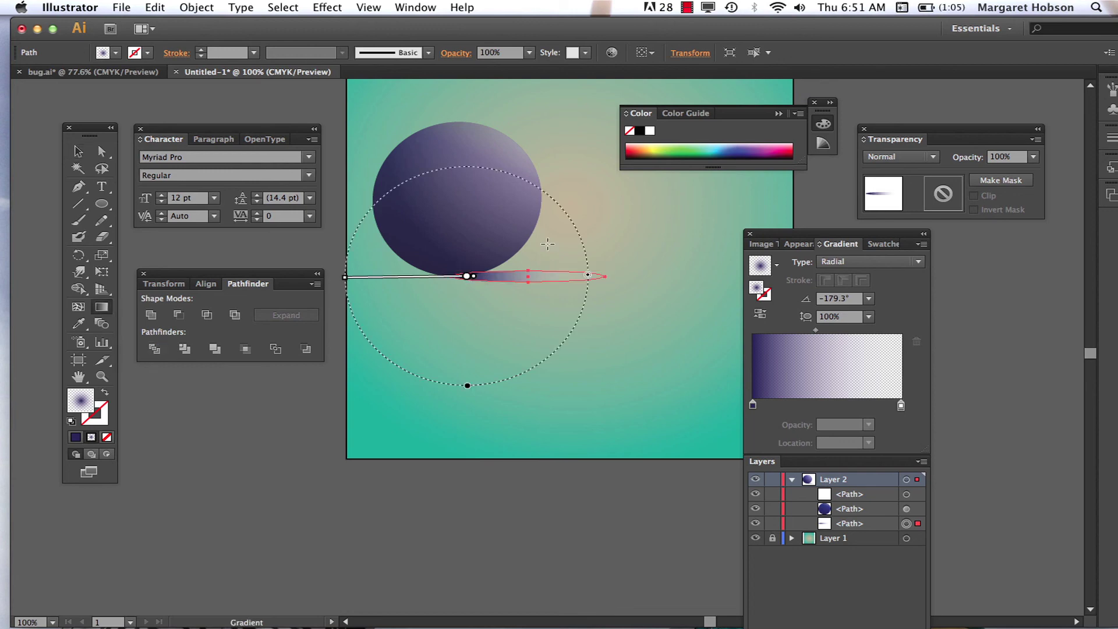
{"action": "double_click", "coordinate": [467, 278]}
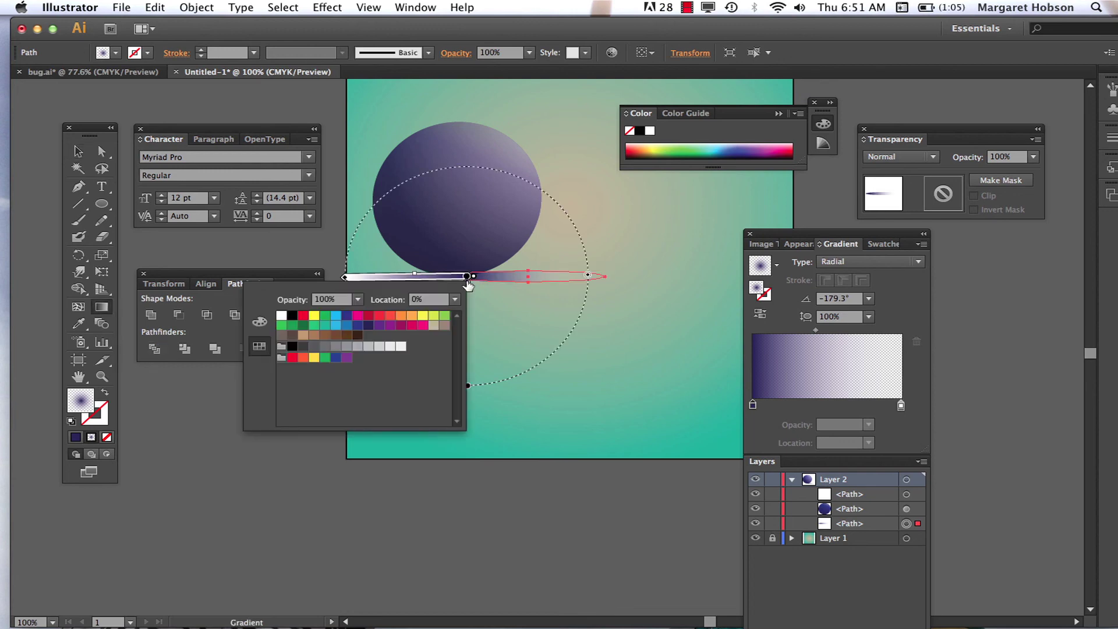
{"action": "left_click", "coordinate": [292, 317]}
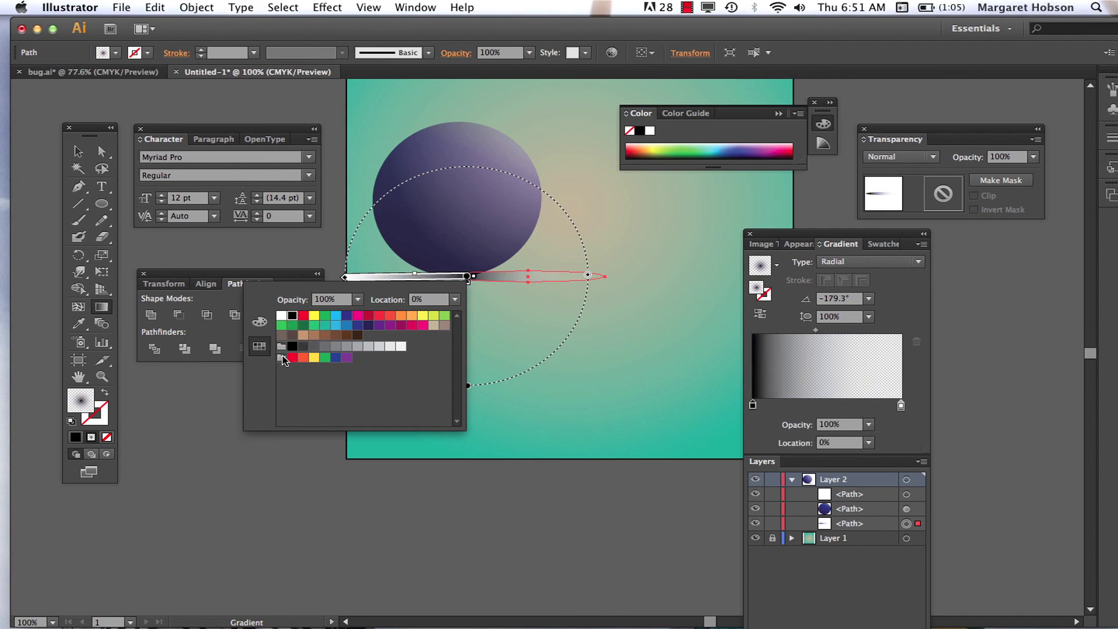
{"action": "left_click", "coordinate": [232, 468]}
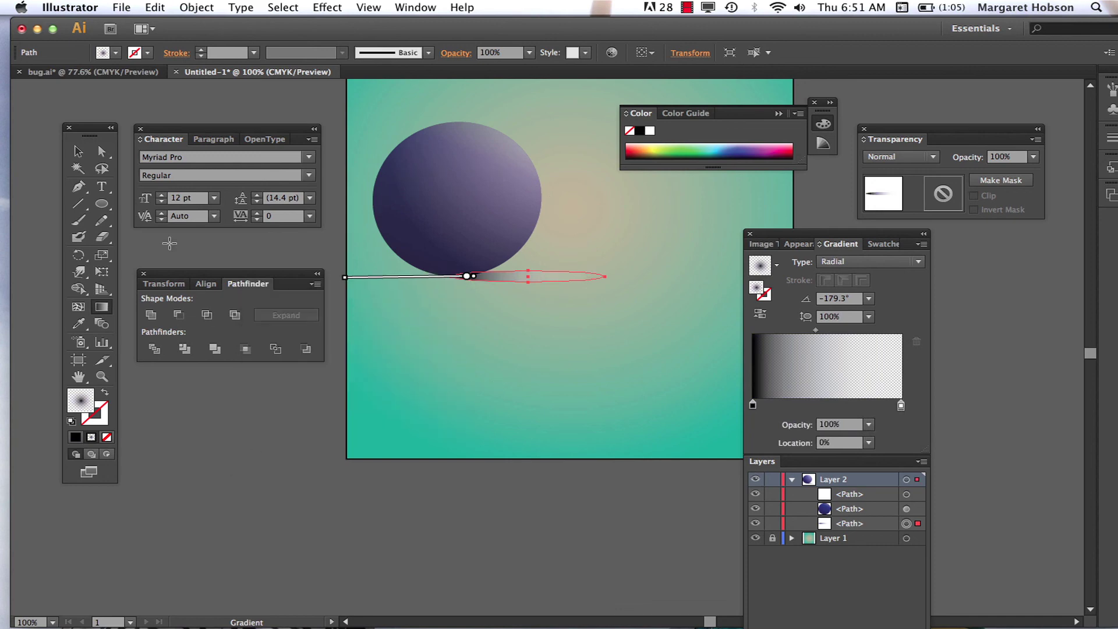
{"action": "left_click", "coordinate": [78, 151]}
{"action": "left_click", "coordinate": [278, 453]}
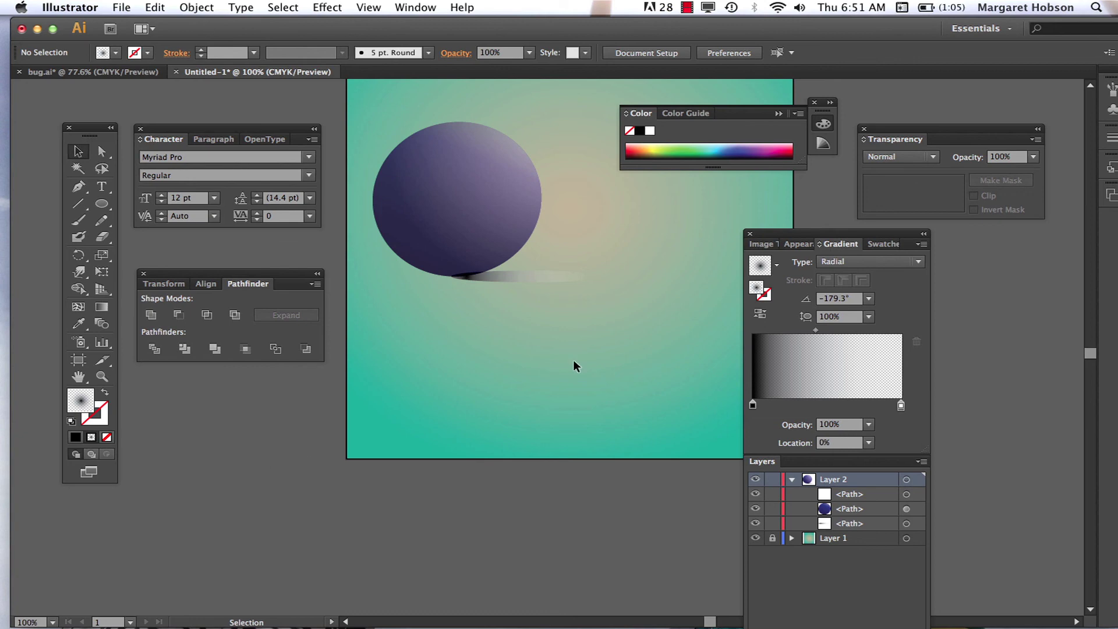
Step: Enlarge the shadow ellipse to about 3.25 by 0.39 in under the ball's base
{"action": "key", "text": "super+minus"}
{"action": "key", "text": "super+minus"}
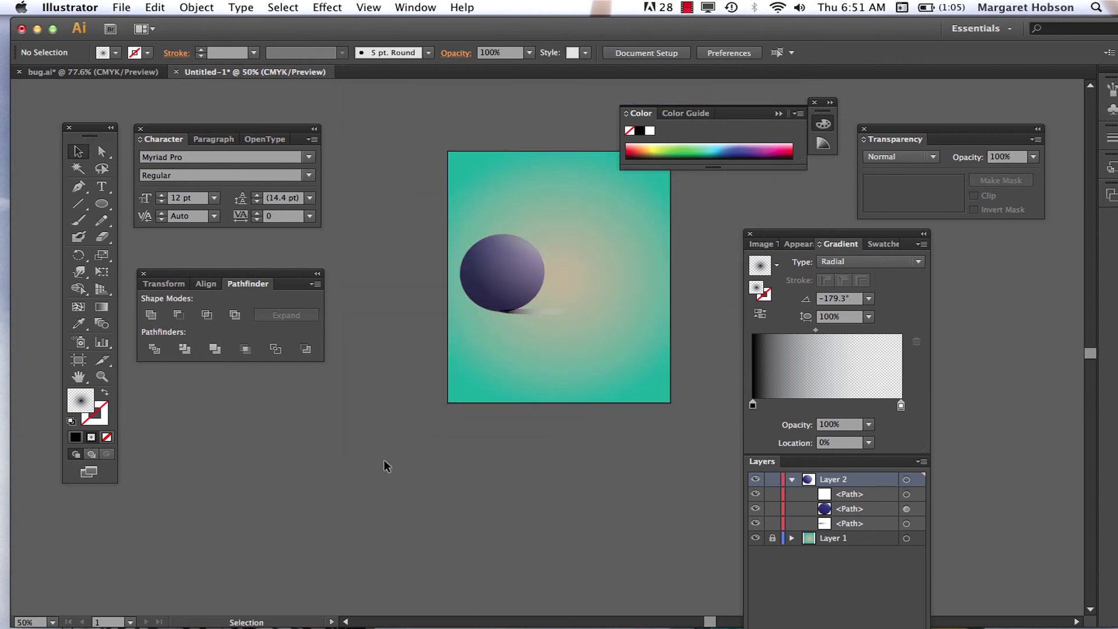
{"action": "left_click", "coordinate": [547, 312]}
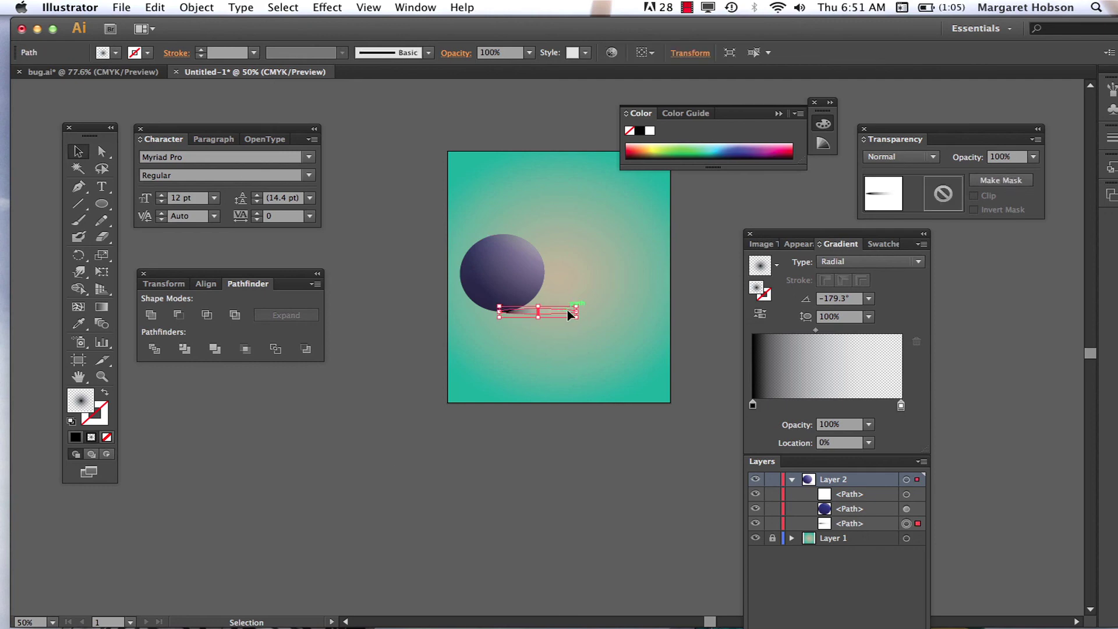
{"action": "left_click_drag", "start_coordinate": [575, 318], "coordinate": [525, 314]}
{"action": "left_click", "coordinate": [293, 488]}
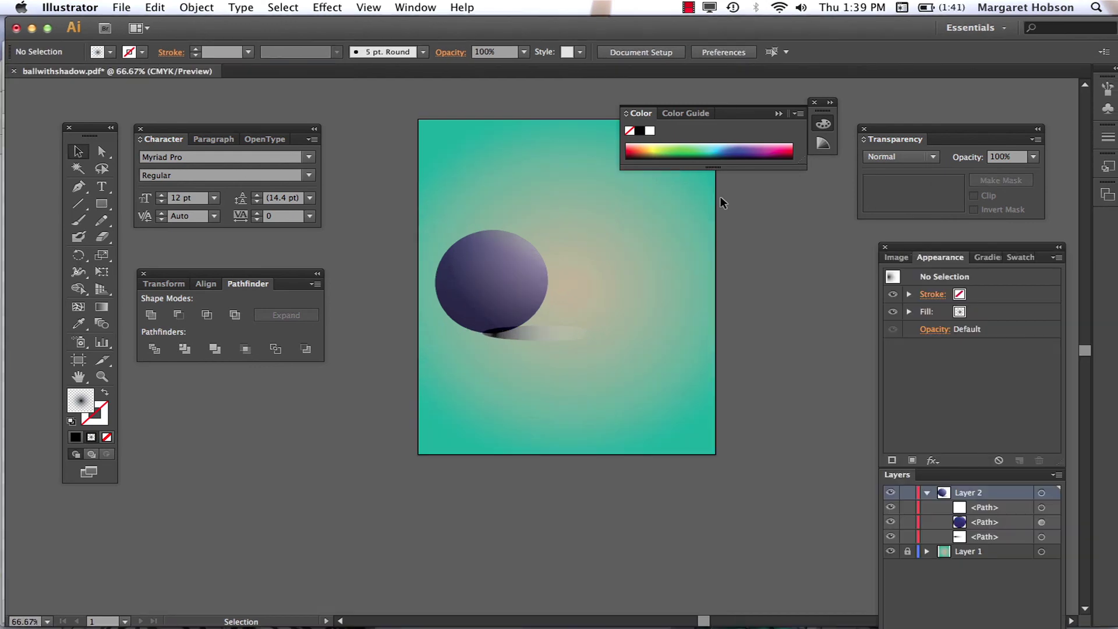
{"action": "left_click", "coordinate": [102, 376]}
{"action": "left_click_drag", "start_coordinate": [441, 297], "coordinate": [611, 382]}
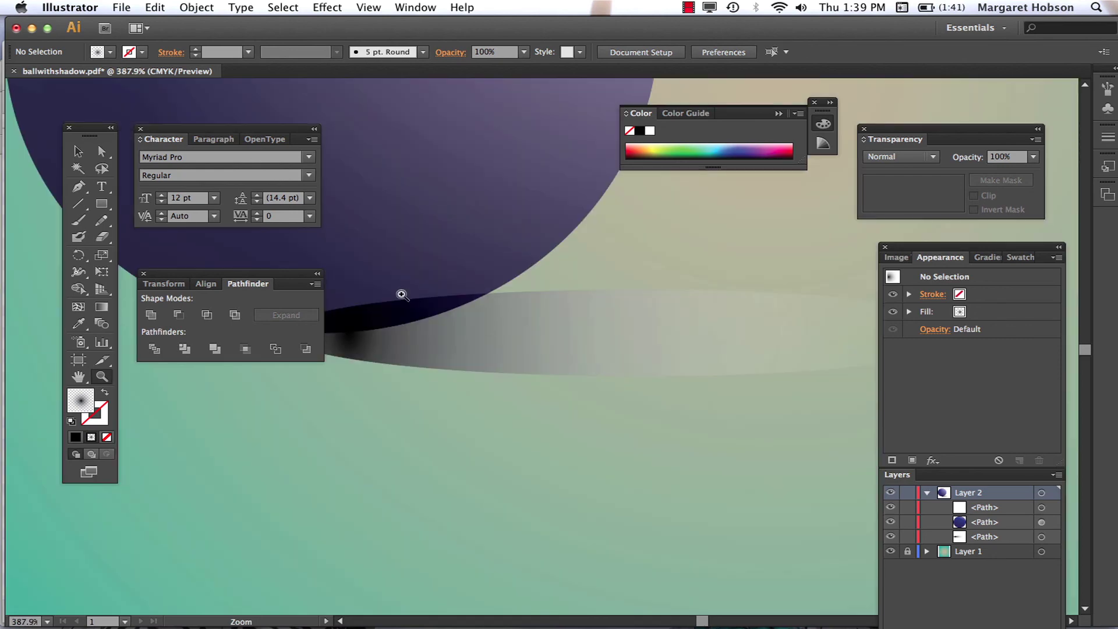
{"action": "key", "text": "space"}
{"action": "left_click_drag", "start_coordinate": [402, 294], "coordinate": [501, 353]}
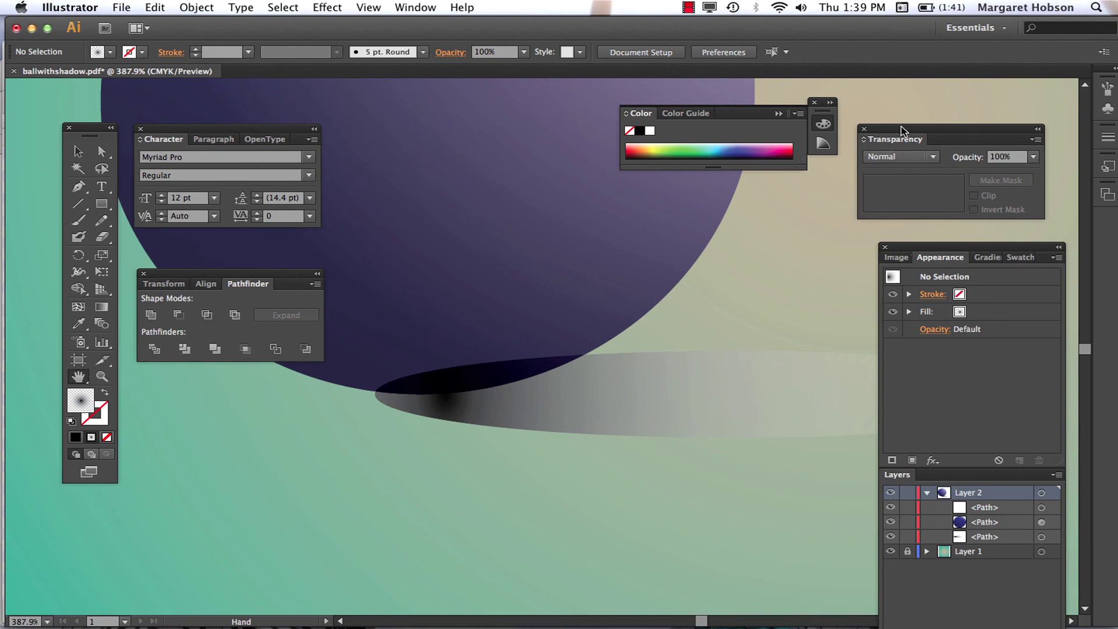
{"action": "left_click", "coordinate": [933, 158]}
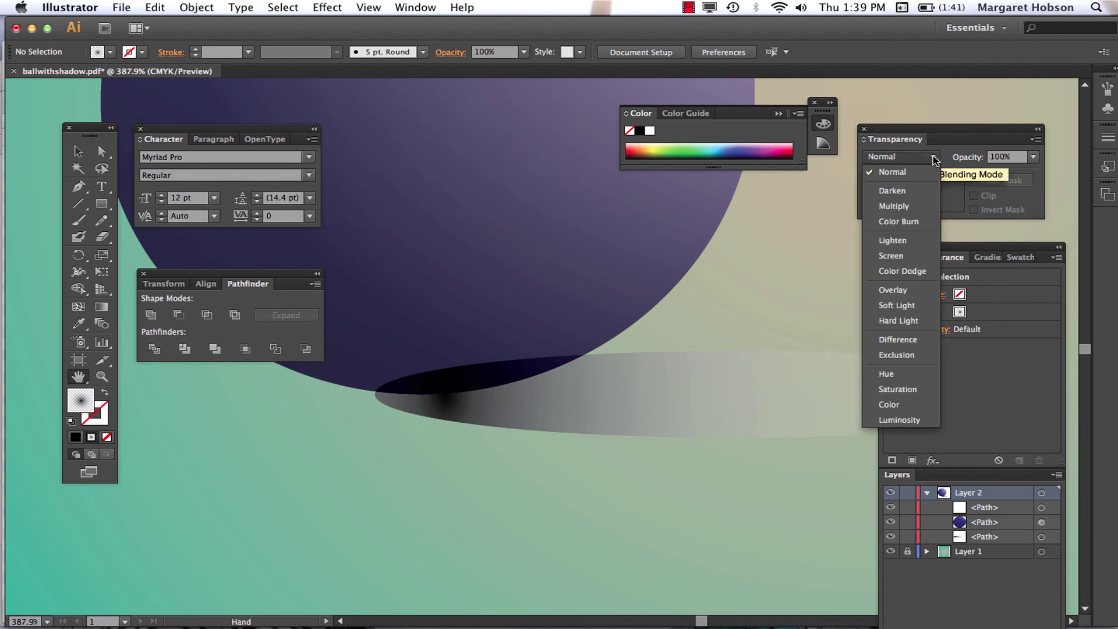
{"action": "left_click", "coordinate": [904, 135]}
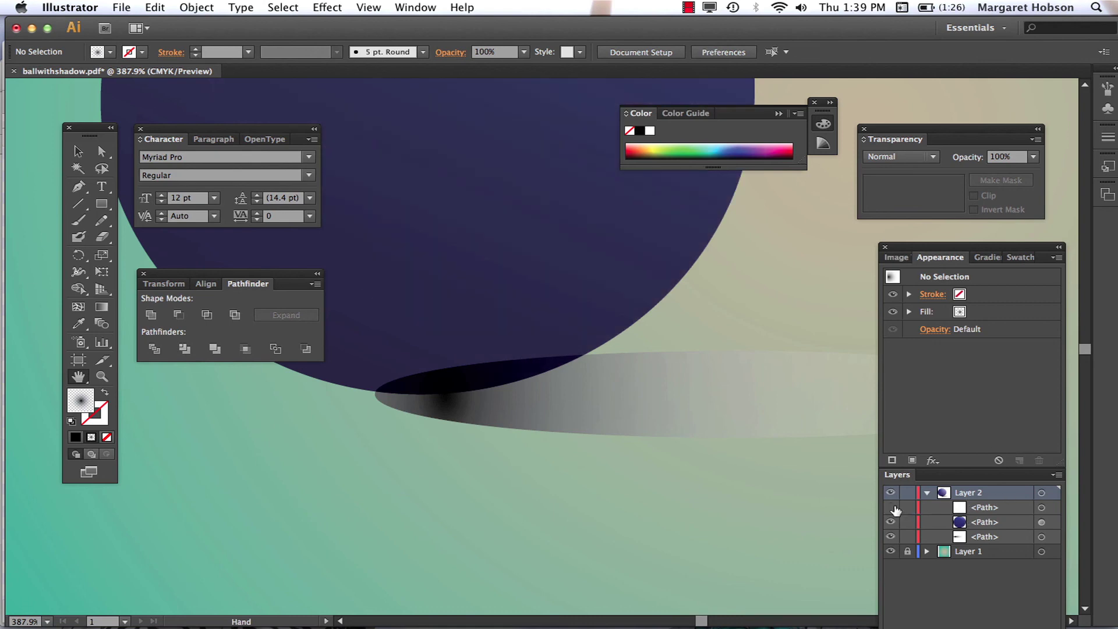
{"action": "left_click", "coordinate": [892, 507]}
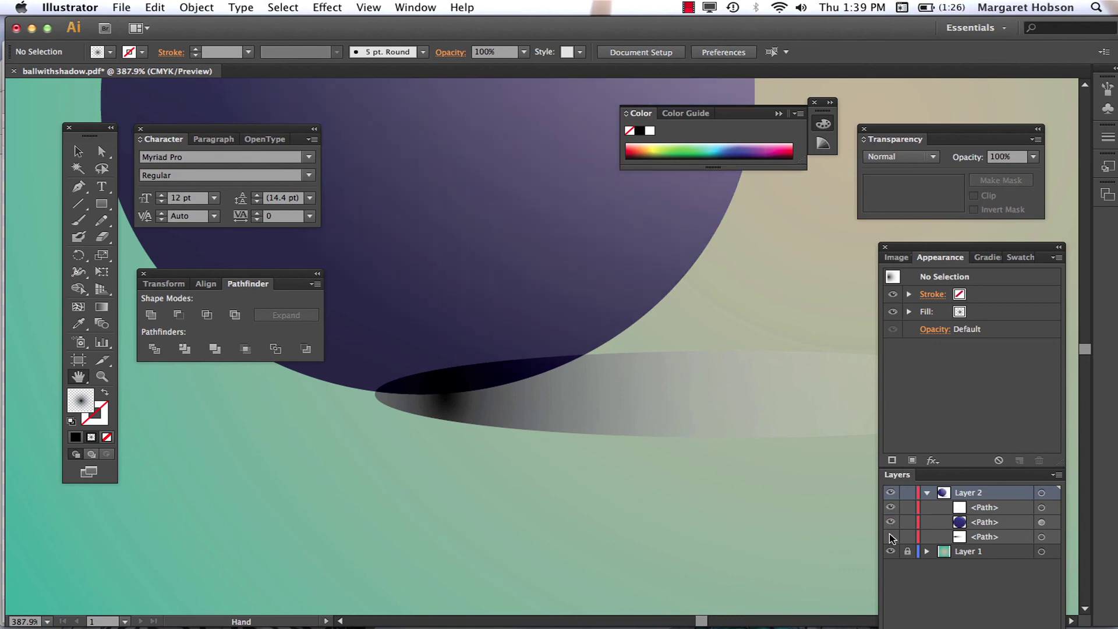
{"action": "left_click", "coordinate": [890, 536]}
{"action": "left_click", "coordinate": [890, 537]}
{"action": "key", "text": "v"}
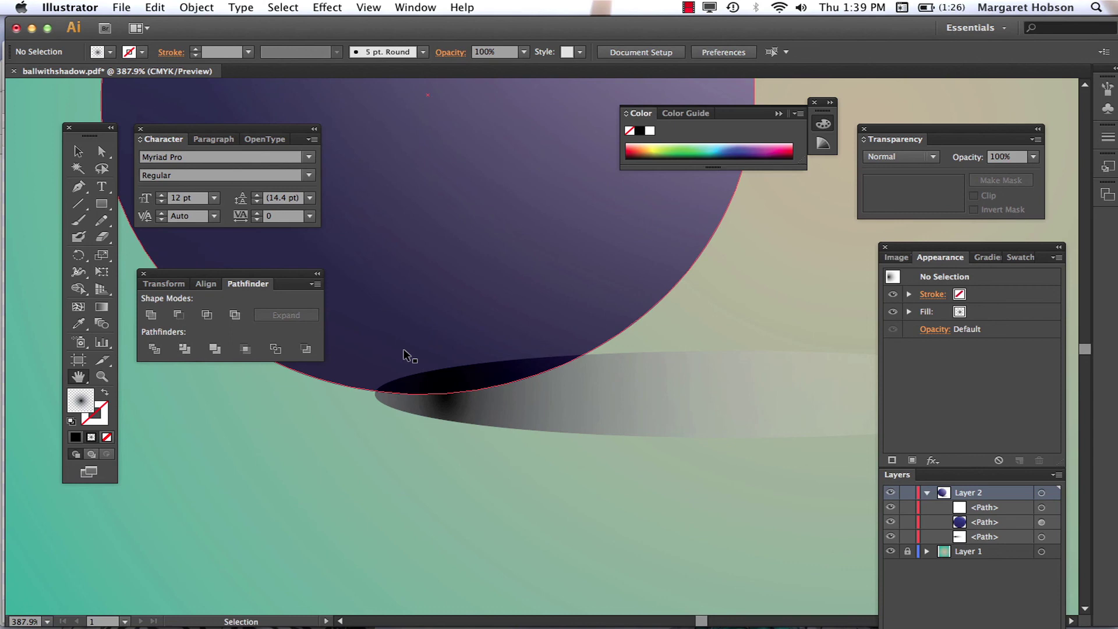
{"action": "key", "text": "super+minus"}
{"action": "key", "text": "super+minus"}
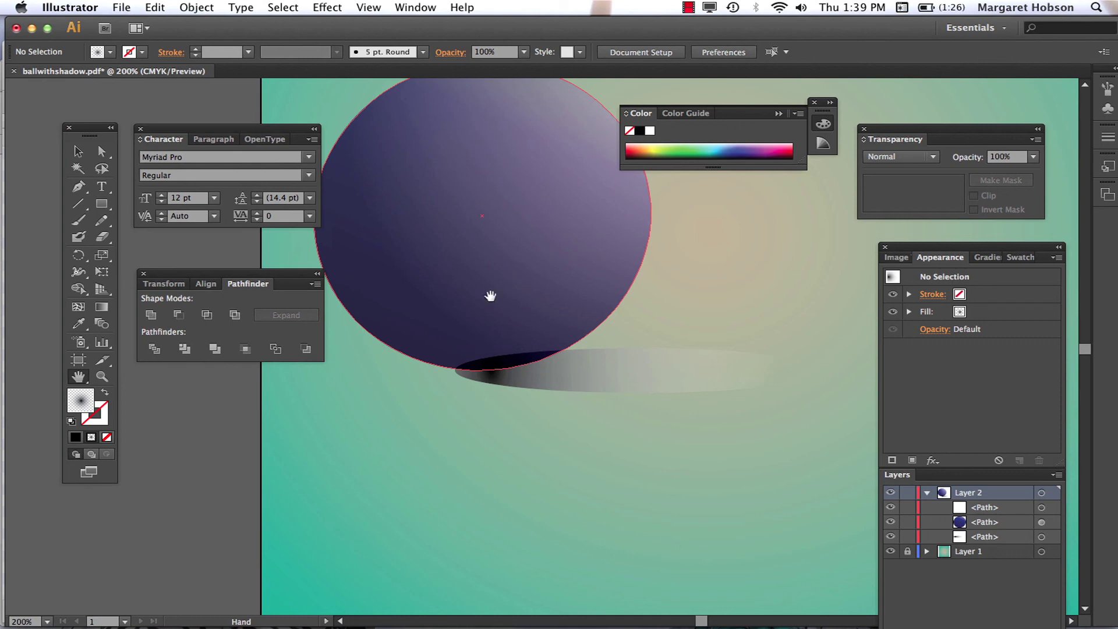
Step: Select the ball and shadow and split their overlap into a separate piece with Shape Builder
{"action": "left_click", "coordinate": [78, 152]}
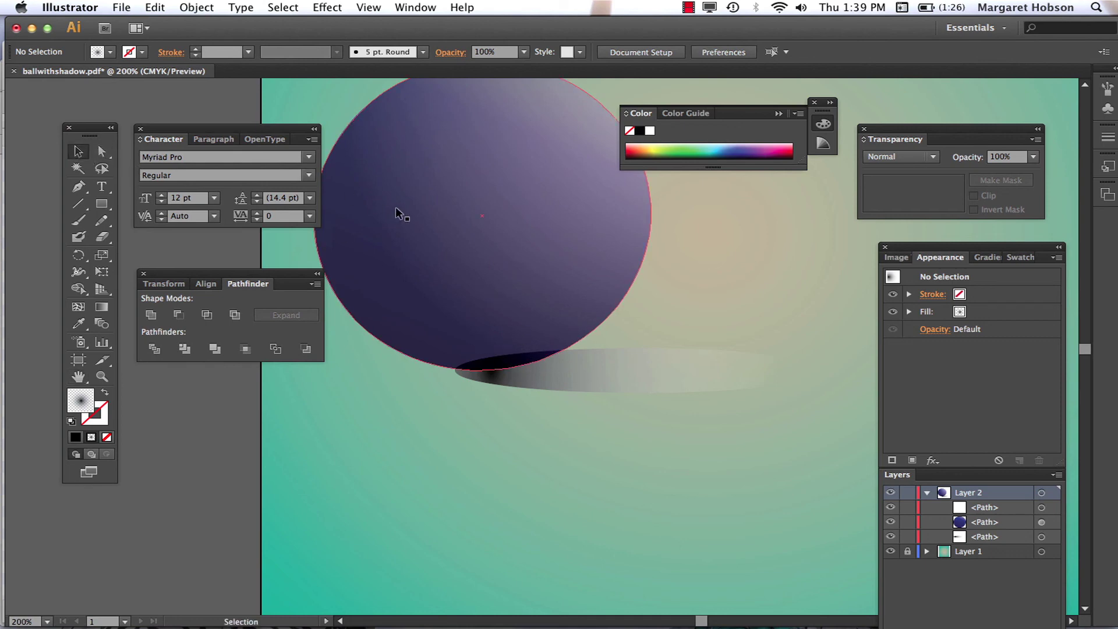
{"action": "left_click", "coordinate": [424, 228]}
{"action": "left_click", "coordinate": [639, 373], "text": "shift"}
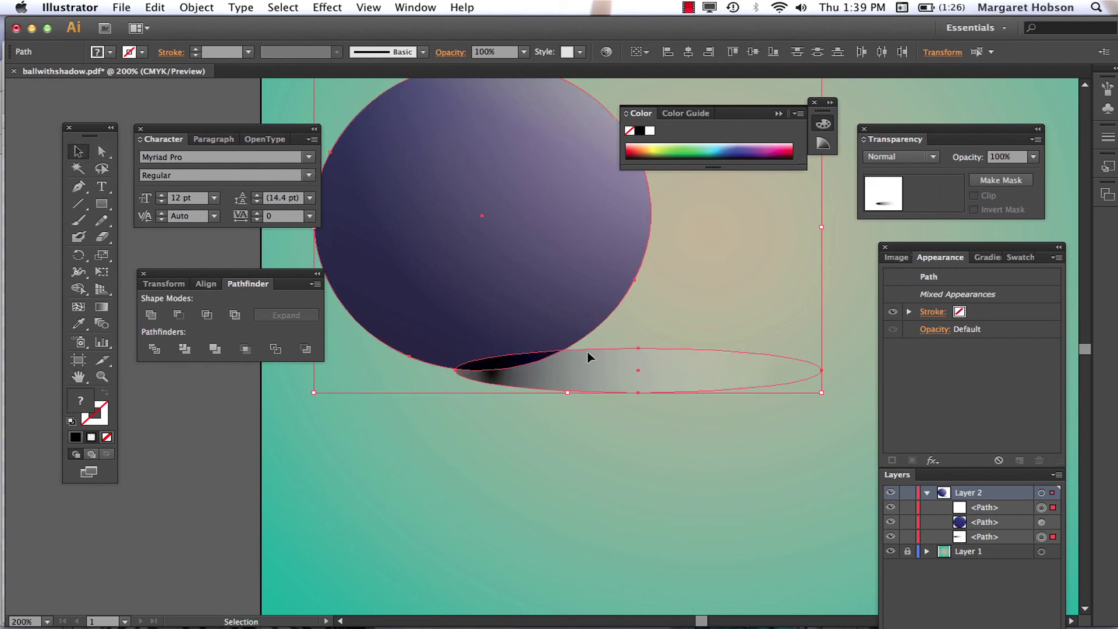
{"action": "left_click", "coordinate": [81, 291]}
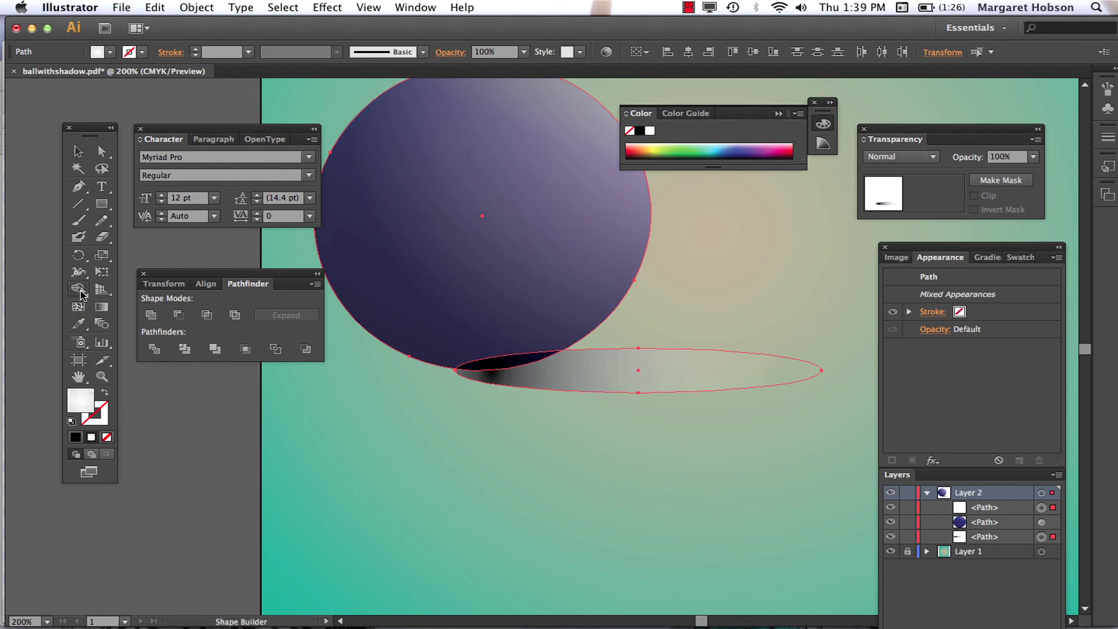
{"action": "left_click", "coordinate": [483, 368]}
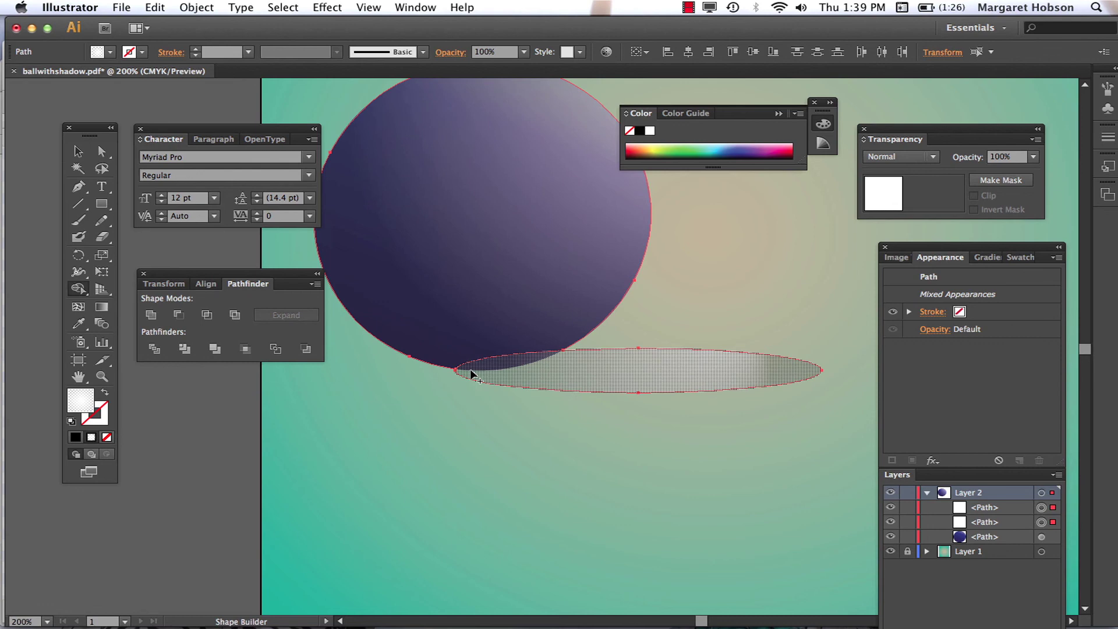
{"action": "left_click", "coordinate": [485, 366]}
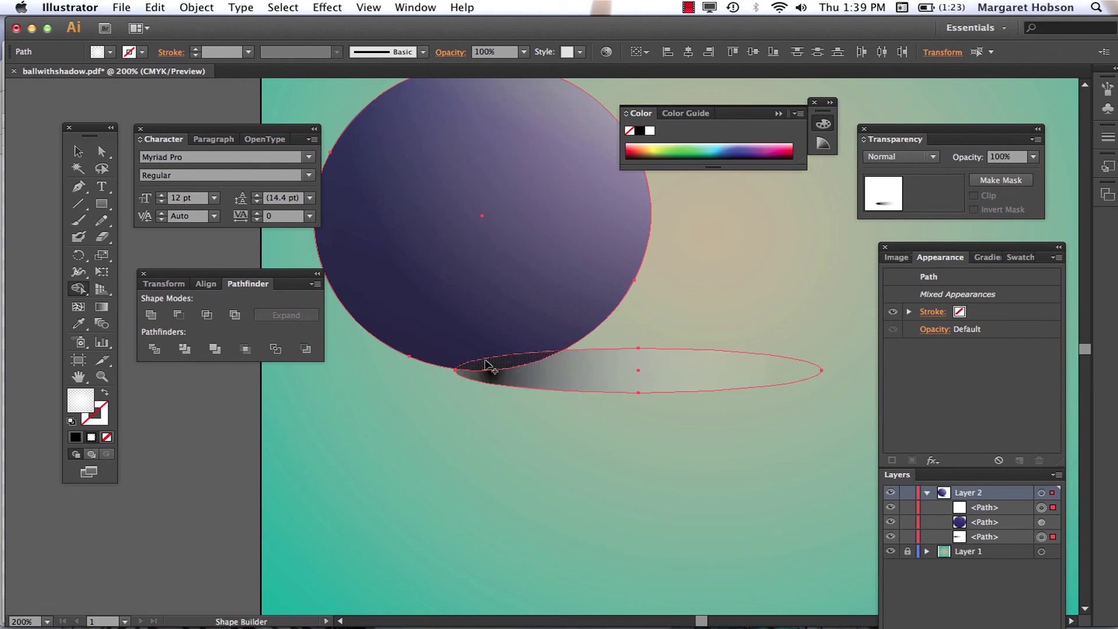
{"action": "left_click", "coordinate": [502, 362]}
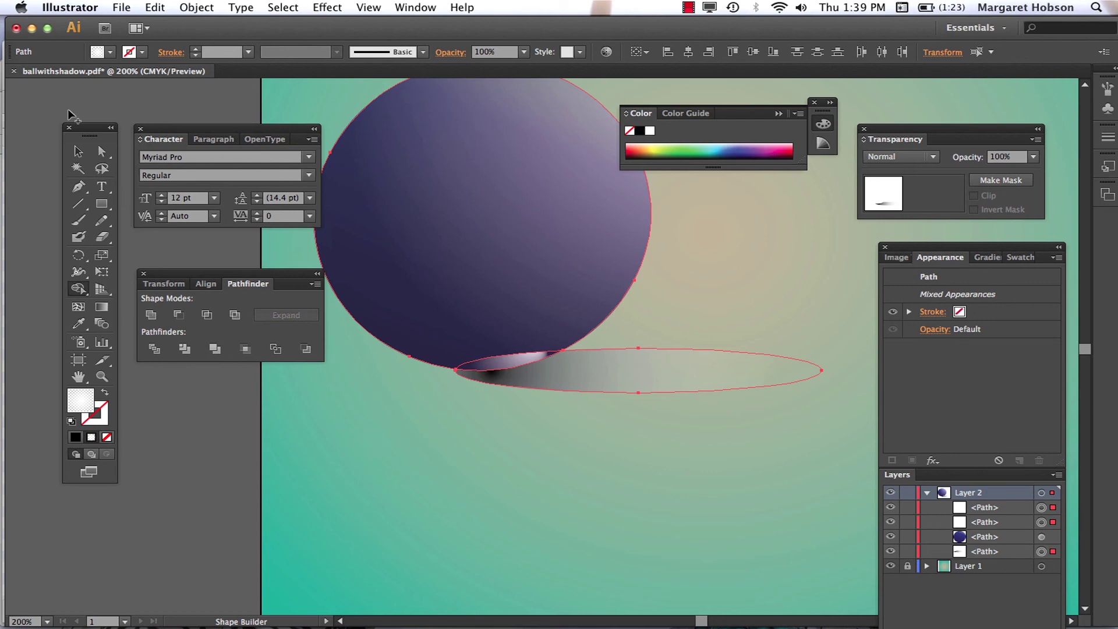
Step: Delete the lens-shaped overlap piece and zoom out to 100%
{"action": "left_click", "coordinate": [76, 152]}
{"action": "left_click", "coordinate": [428, 469]}
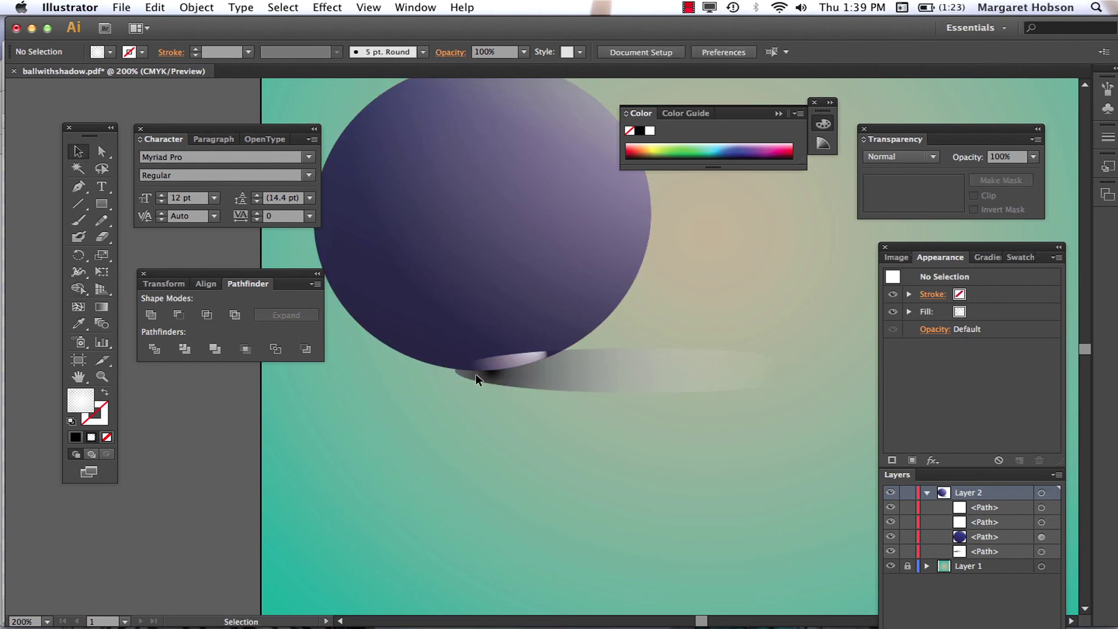
{"action": "left_click", "coordinate": [499, 359]}
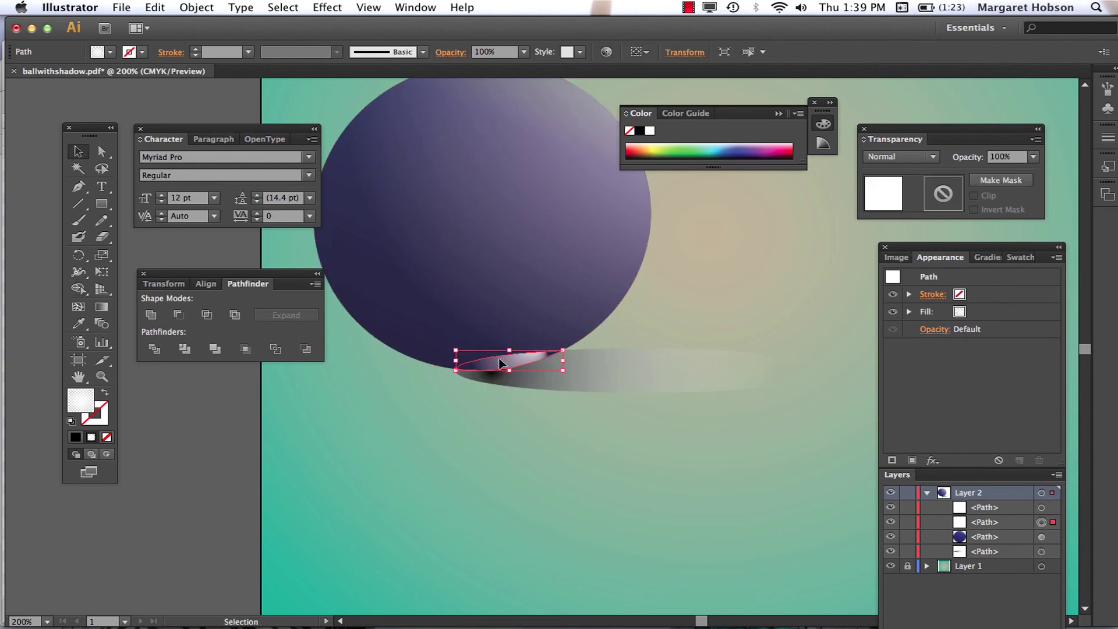
{"action": "key", "text": "Delete"}
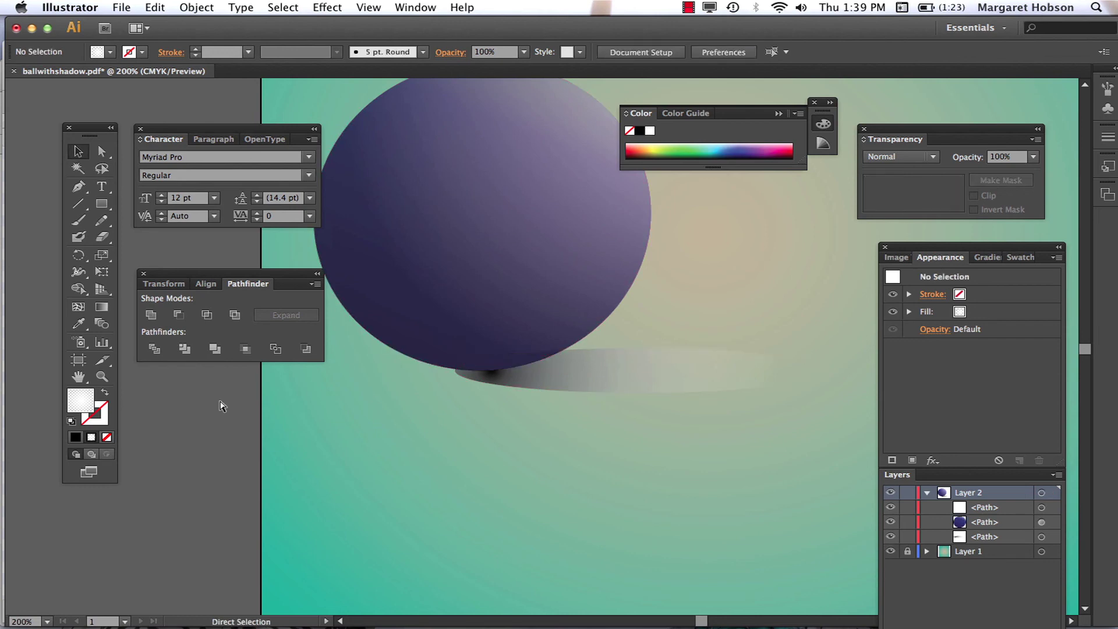
{"action": "key", "text": "super+minus"}
{"action": "key", "text": "super+minus"}
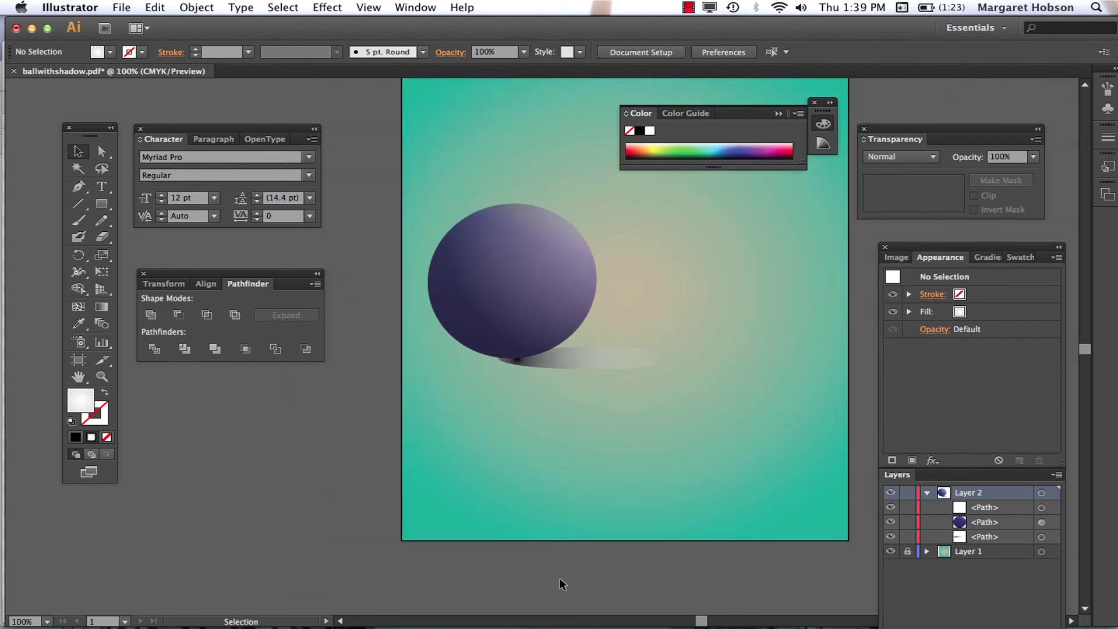